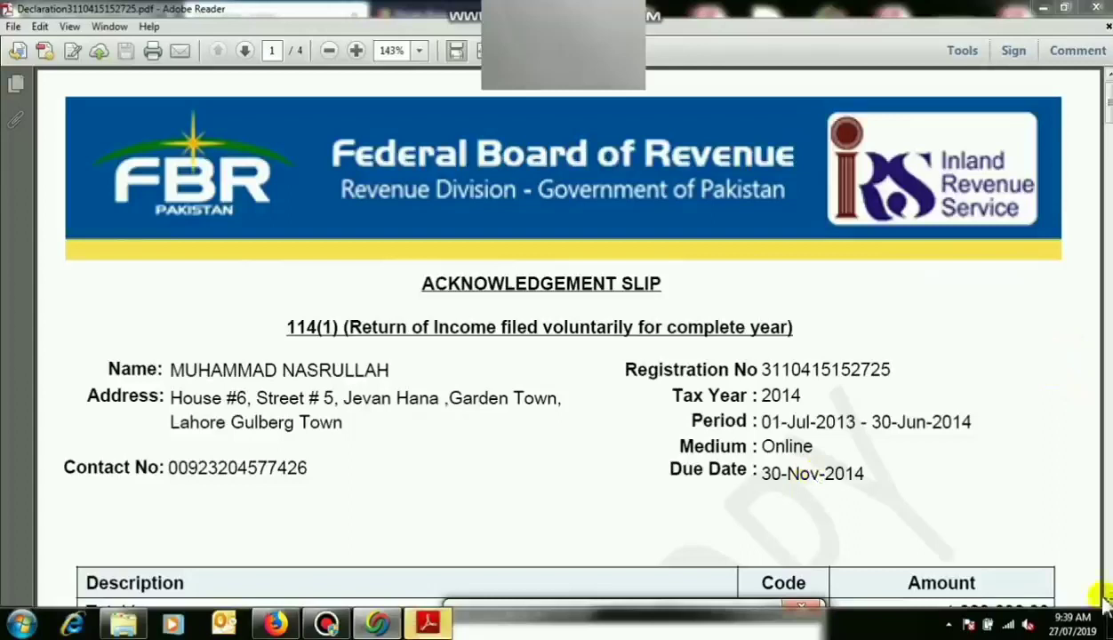
Scroll the Declaration PDF to page 4's Computations table showing admitted tax 66,560.00, then put Reader away.
{"action": "scroll", "coordinate": [1085, 591], "scroll_direction": "down", "scroll_amount": 2}
{"action": "scroll", "coordinate": [1109, 601], "scroll_direction": "down", "scroll_amount": 10}
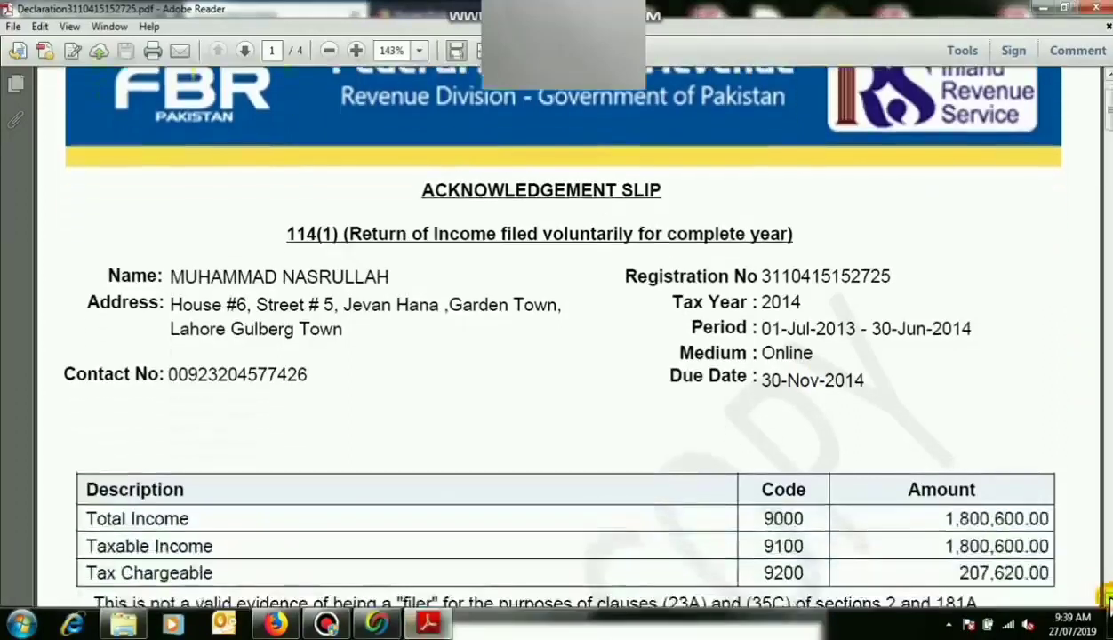
{"action": "scroll", "coordinate": [1109, 601], "scroll_direction": "down", "scroll_amount": 20}
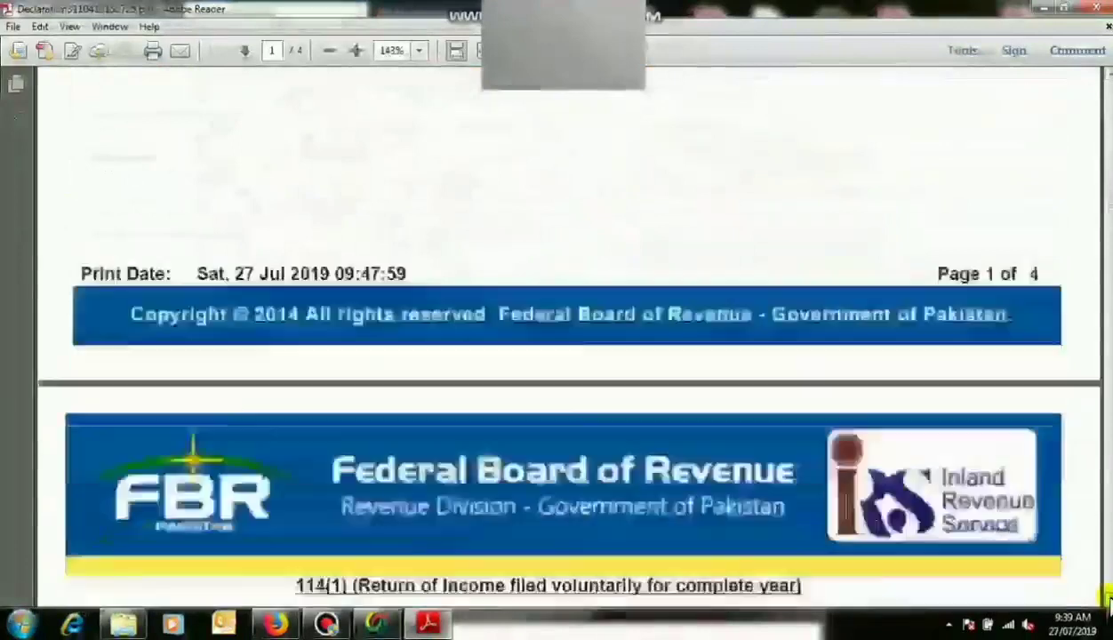
{"action": "scroll", "coordinate": [1109, 601], "scroll_direction": "down", "scroll_amount": 12}
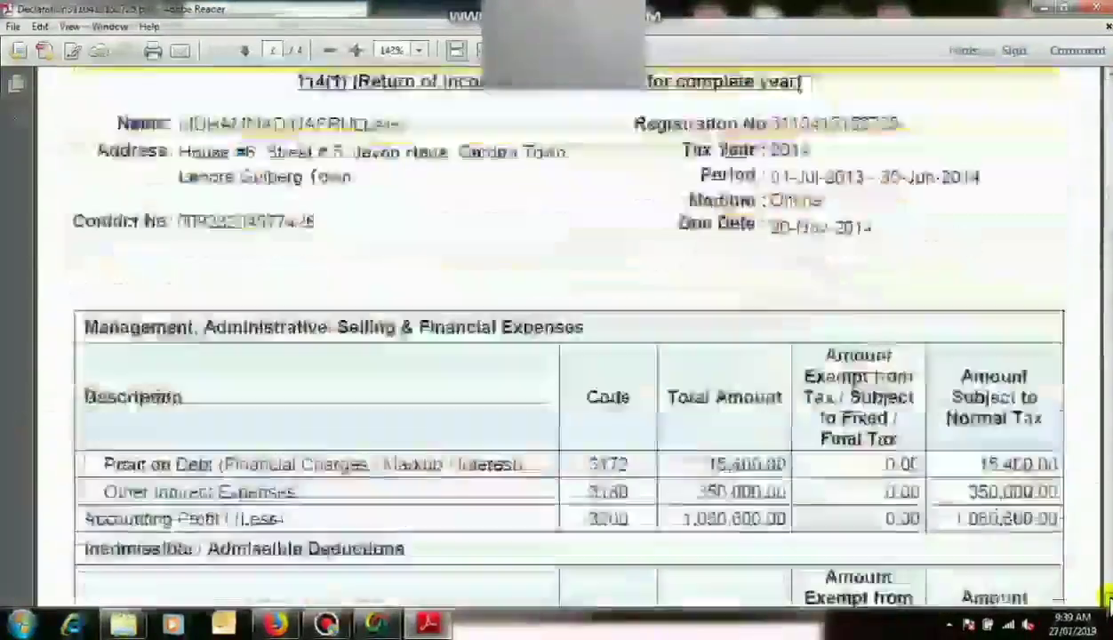
{"action": "scroll", "coordinate": [1109, 600], "scroll_direction": "down", "scroll_amount": 12}
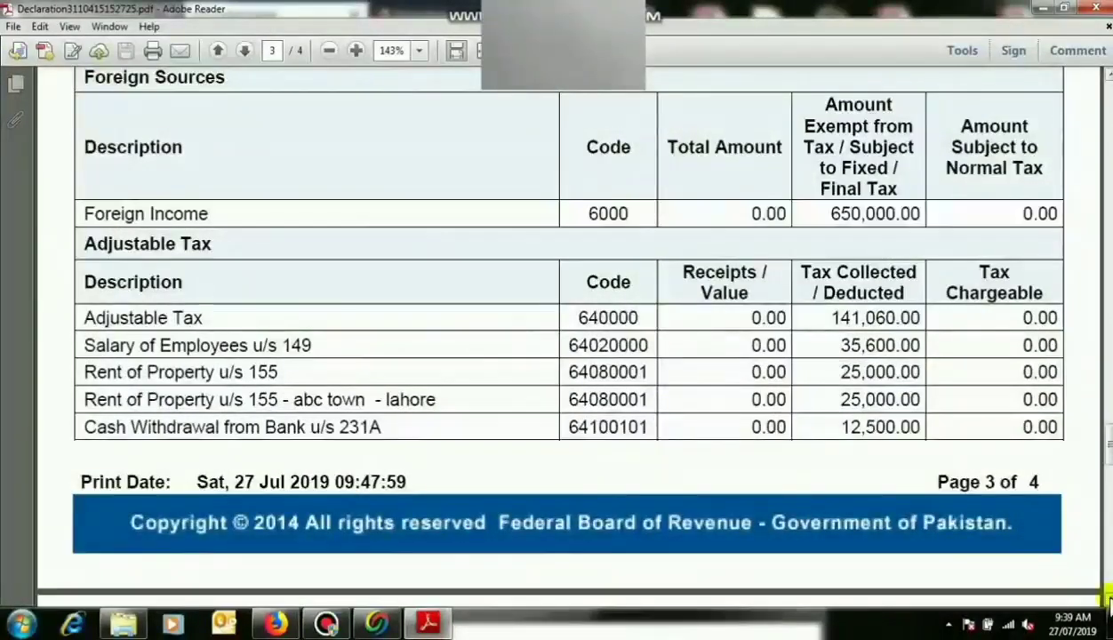
{"action": "scroll", "coordinate": [1109, 601], "scroll_direction": "down", "scroll_amount": 5}
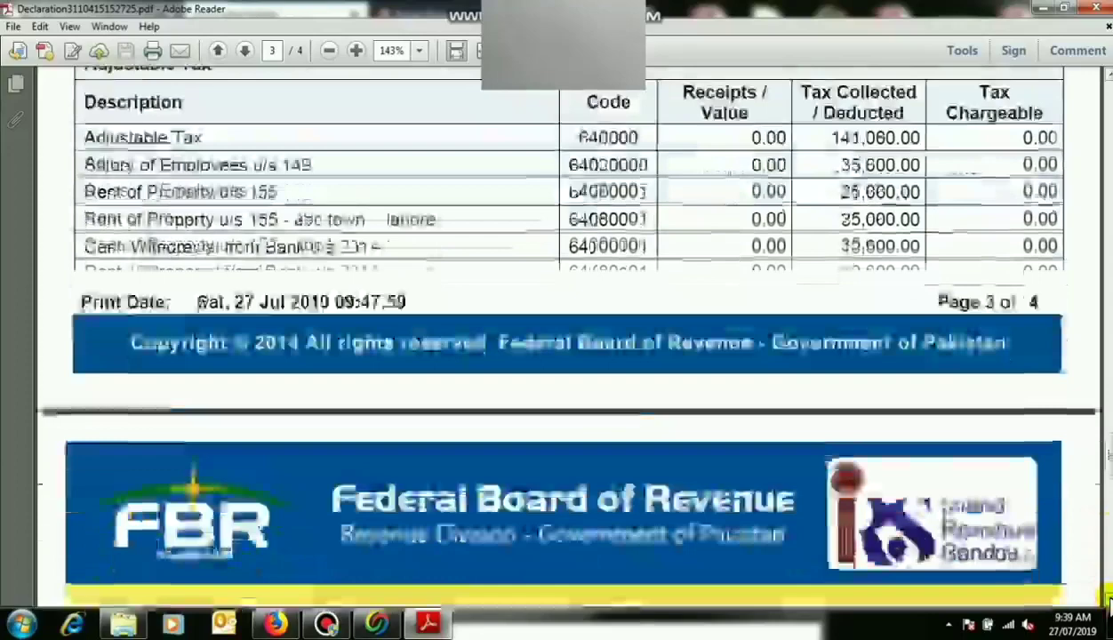
{"action": "scroll", "coordinate": [1109, 601], "scroll_direction": "down", "scroll_amount": 8}
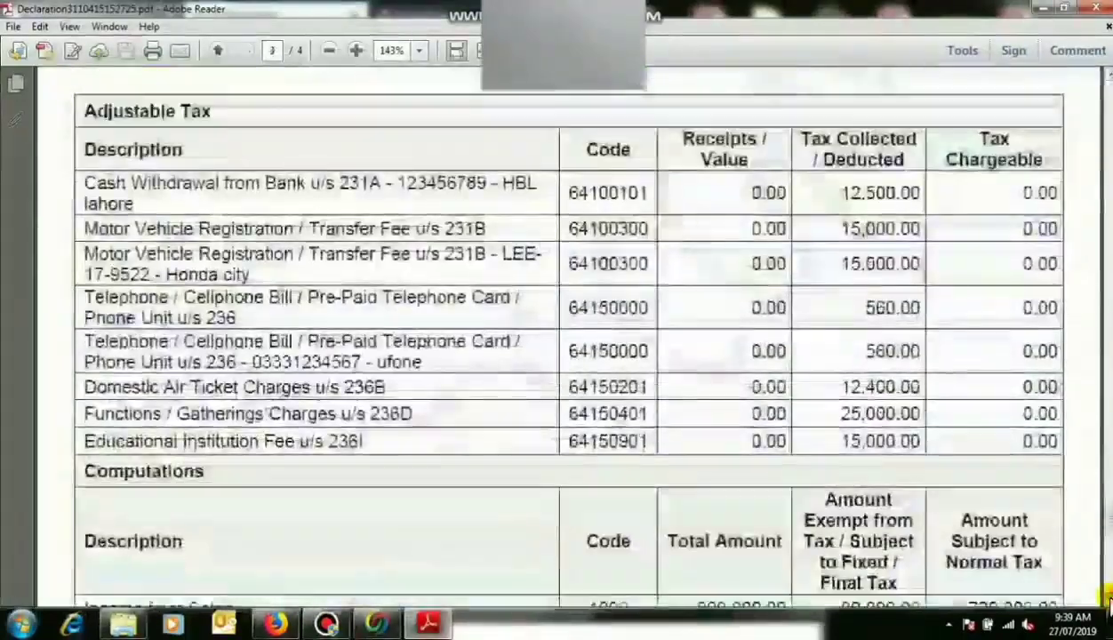
{"action": "scroll", "coordinate": [1109, 600], "scroll_direction": "down", "scroll_amount": 8}
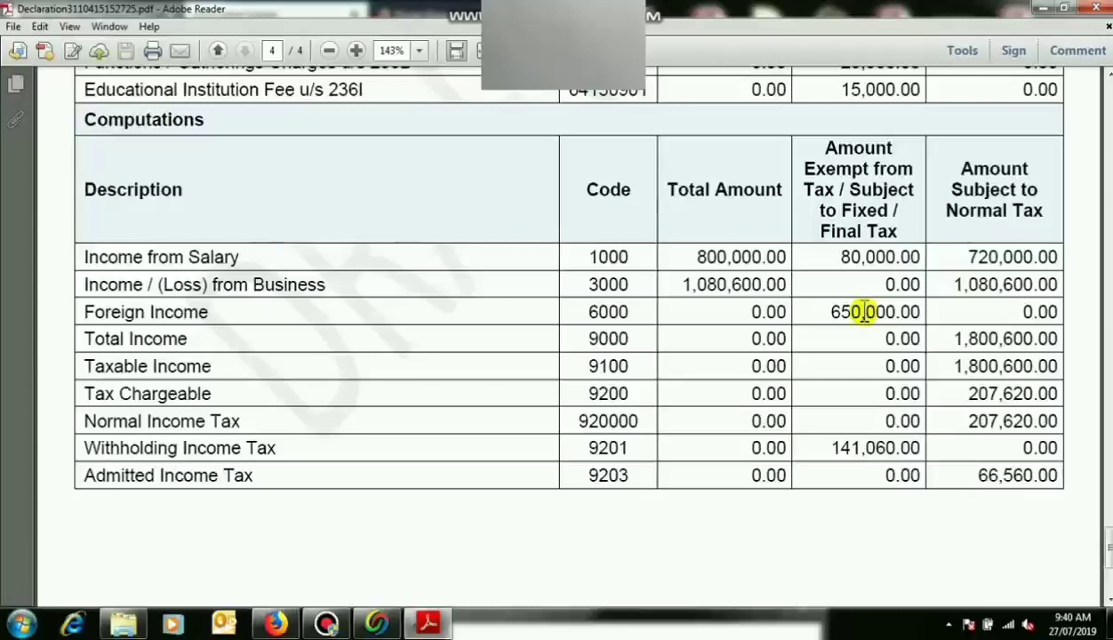
{"action": "left_click", "coordinate": [1042, 8]}
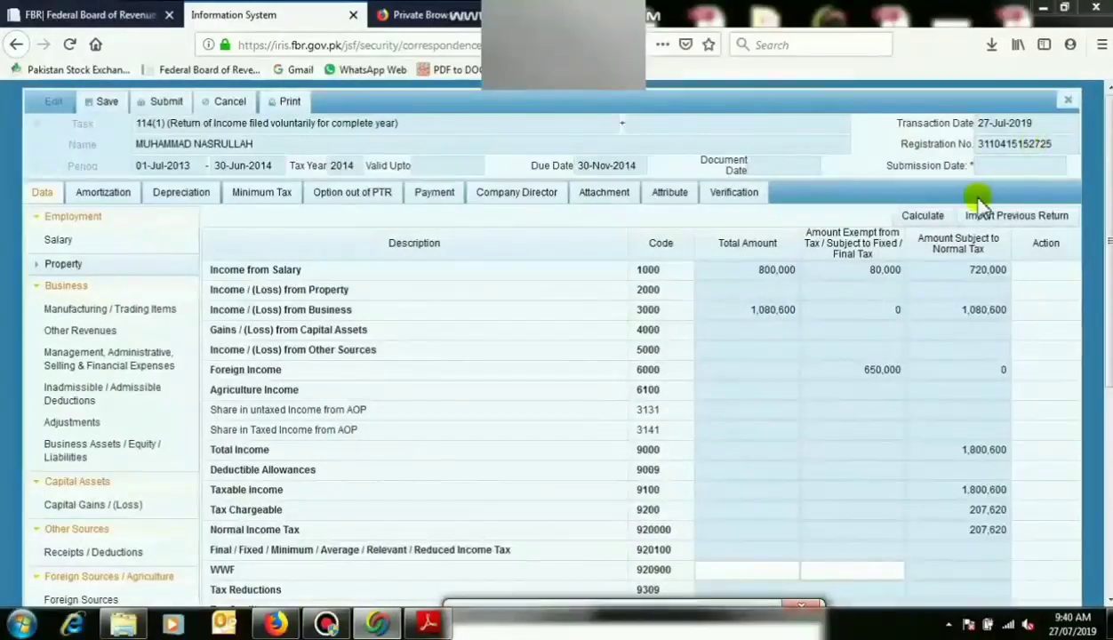
Close the 114(1) return without saving and check the 2014 114(1) draft under Drafts.
{"action": "left_click", "coordinate": [1066, 100]}
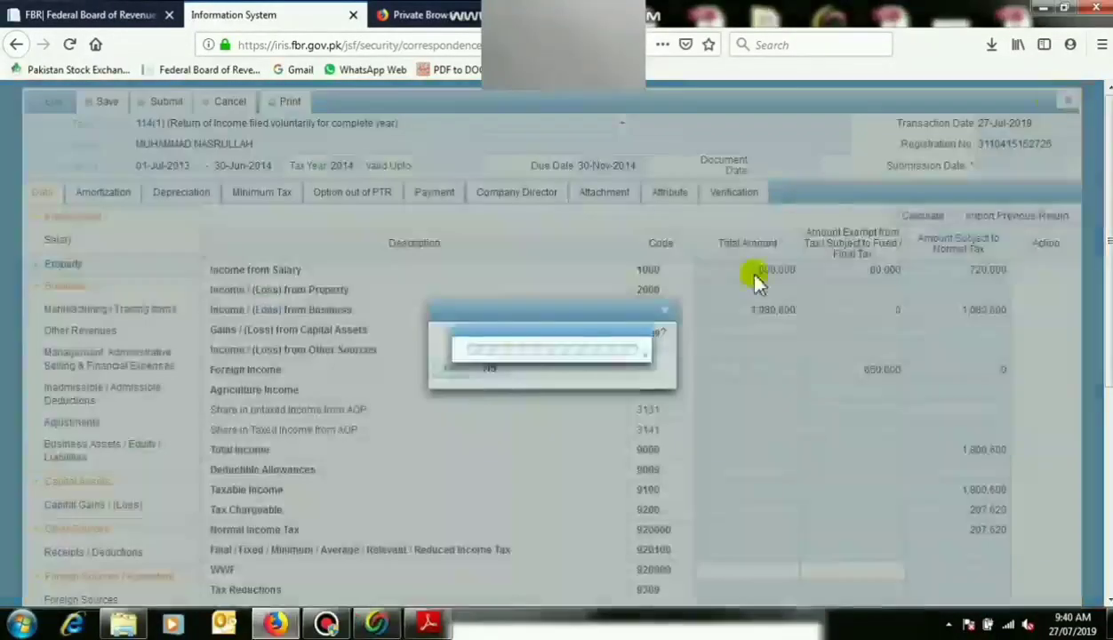
{"action": "left_click", "coordinate": [447, 368]}
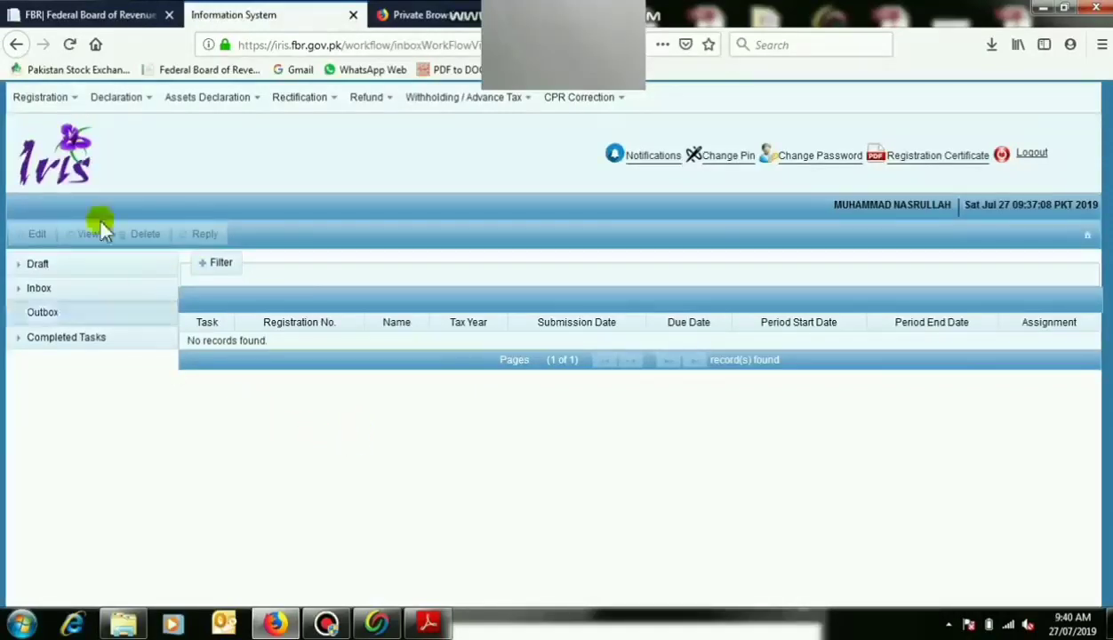
{"action": "mouse_move", "coordinate": [113, 98]}
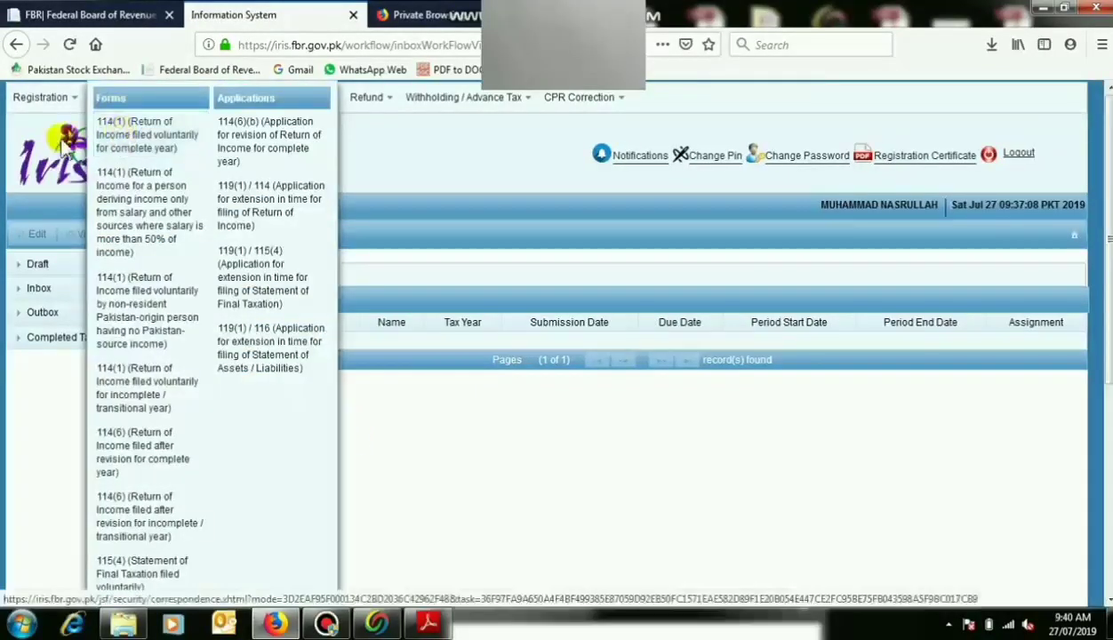
{"action": "left_click", "coordinate": [67, 265]}
{"action": "left_click", "coordinate": [68, 288]}
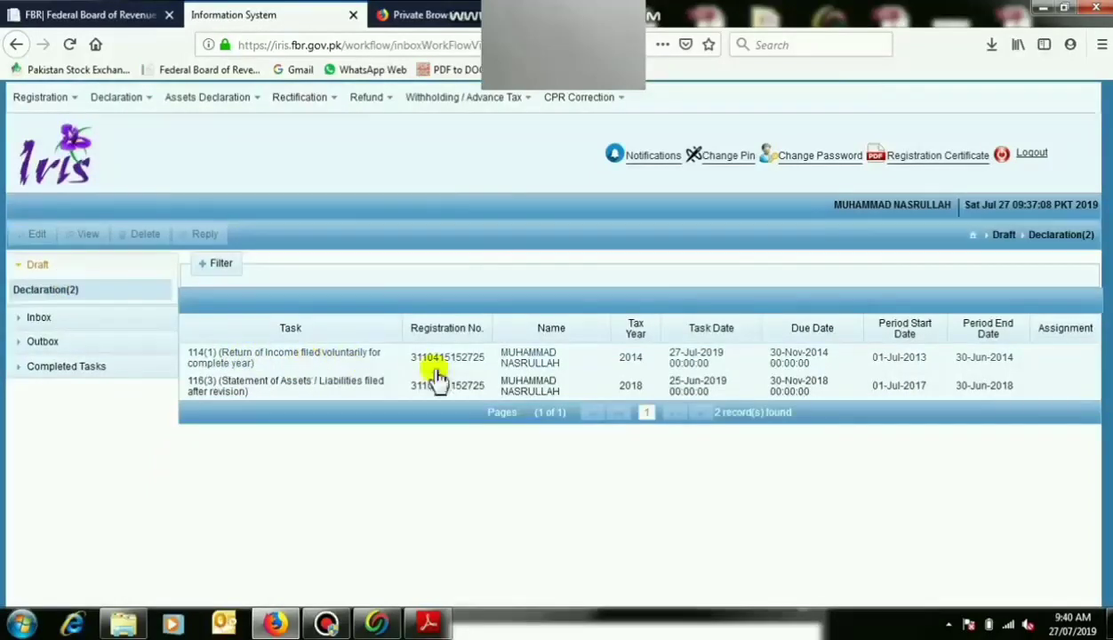
{"action": "left_click", "coordinate": [601, 358]}
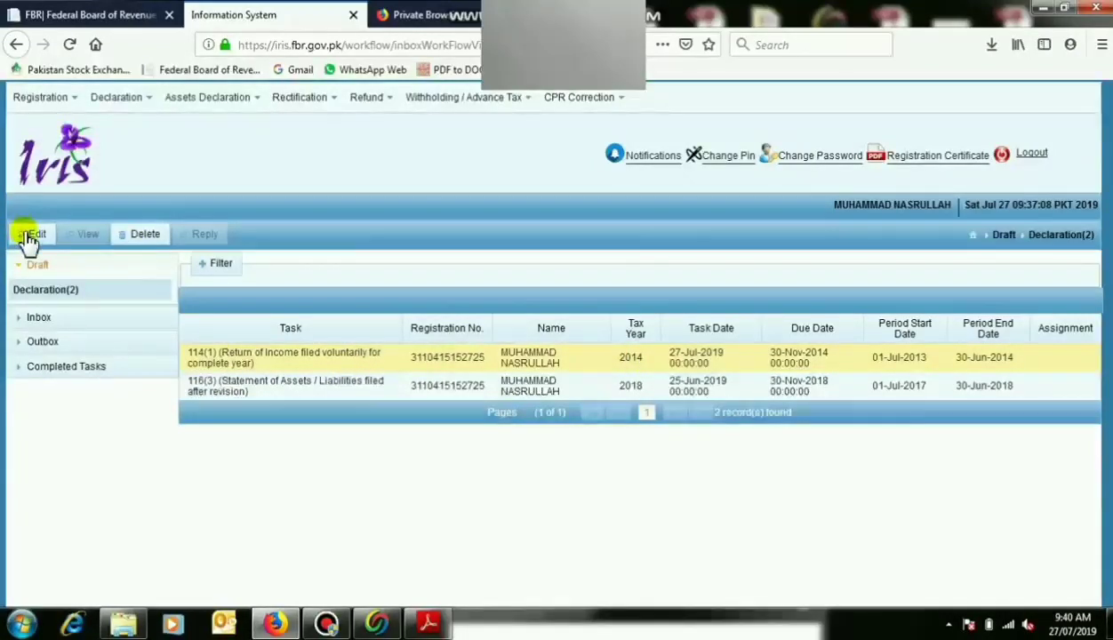
Choose the voluntary 116(2) Statement of Assets / Liabilities from the Declaration forms list.
{"action": "left_click", "coordinate": [113, 109]}
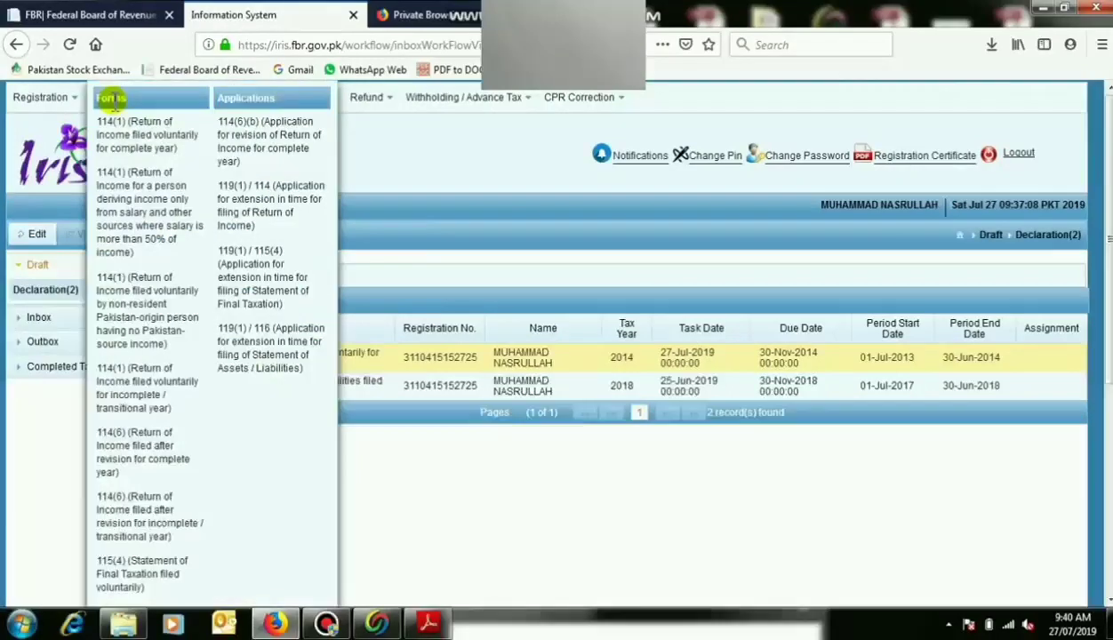
{"action": "mouse_move", "coordinate": [104, 114]}
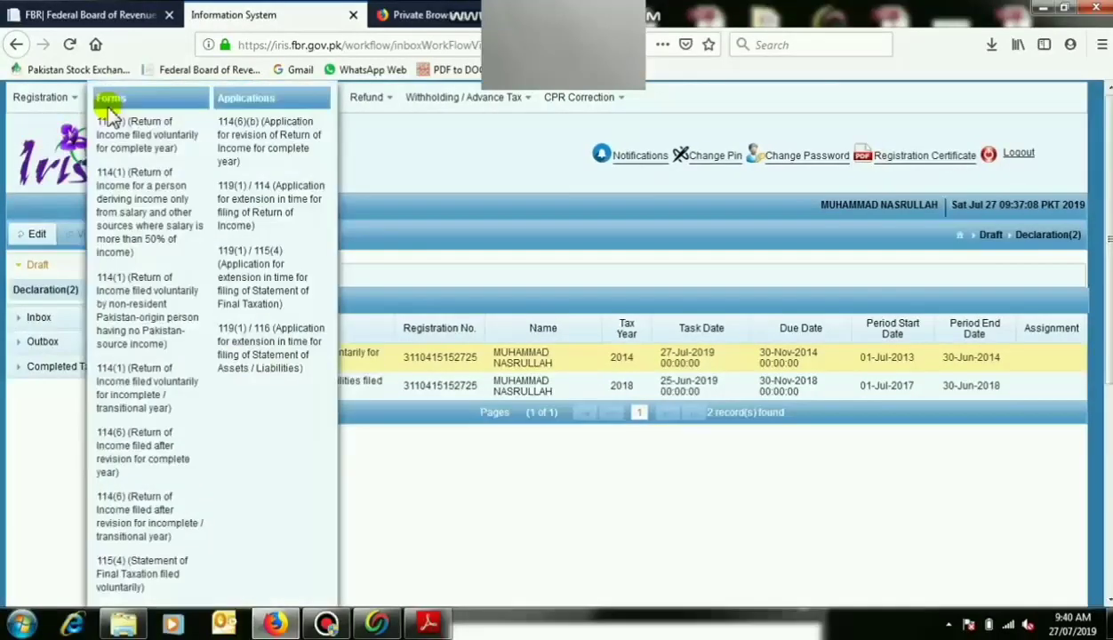
{"action": "scroll", "coordinate": [118, 203], "scroll_direction": "down", "scroll_amount": 1}
{"action": "scroll", "coordinate": [118, 203], "scroll_direction": "down", "scroll_amount": 5}
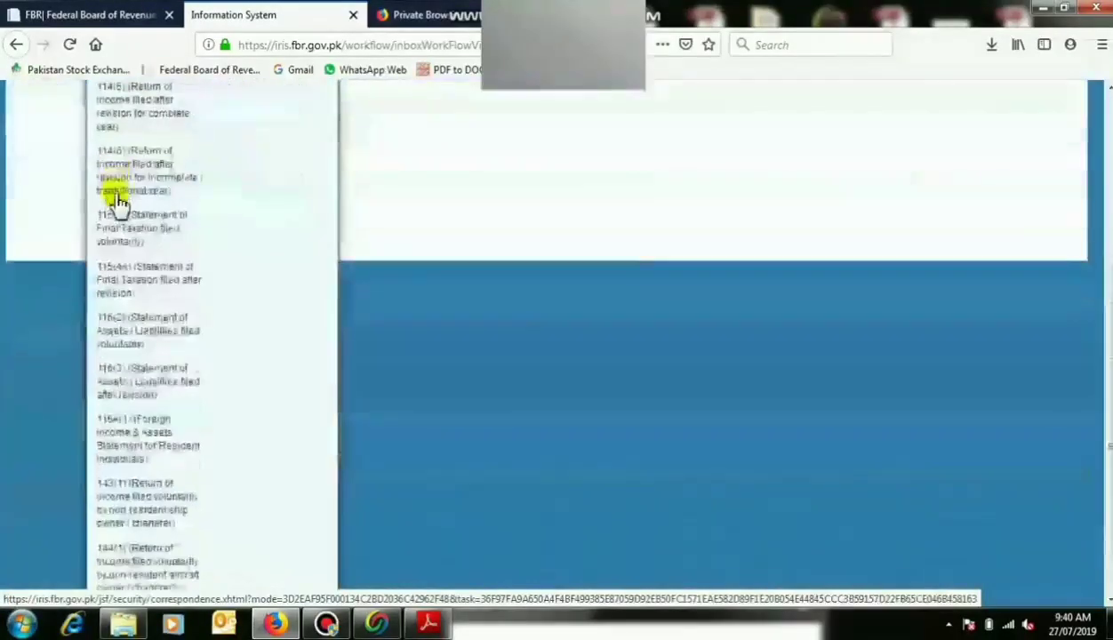
{"action": "left_click", "coordinate": [133, 332]}
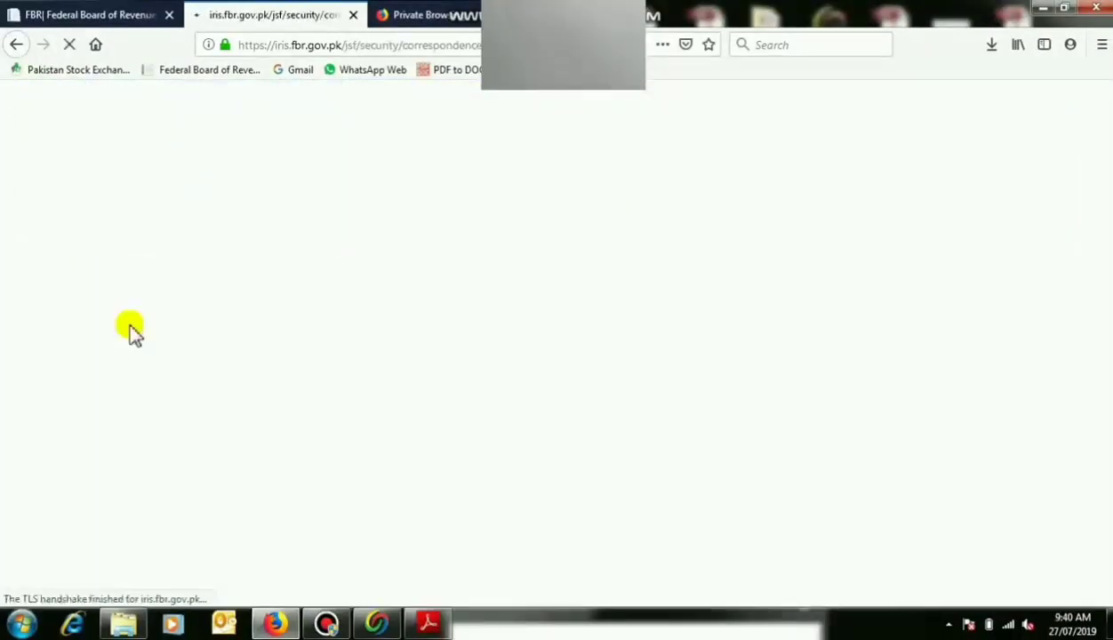
Search tax period 2014 and select 01-Jul-2013 to 30-Jun-2014 as the statement period.
{"action": "left_click", "coordinate": [84, 167]}
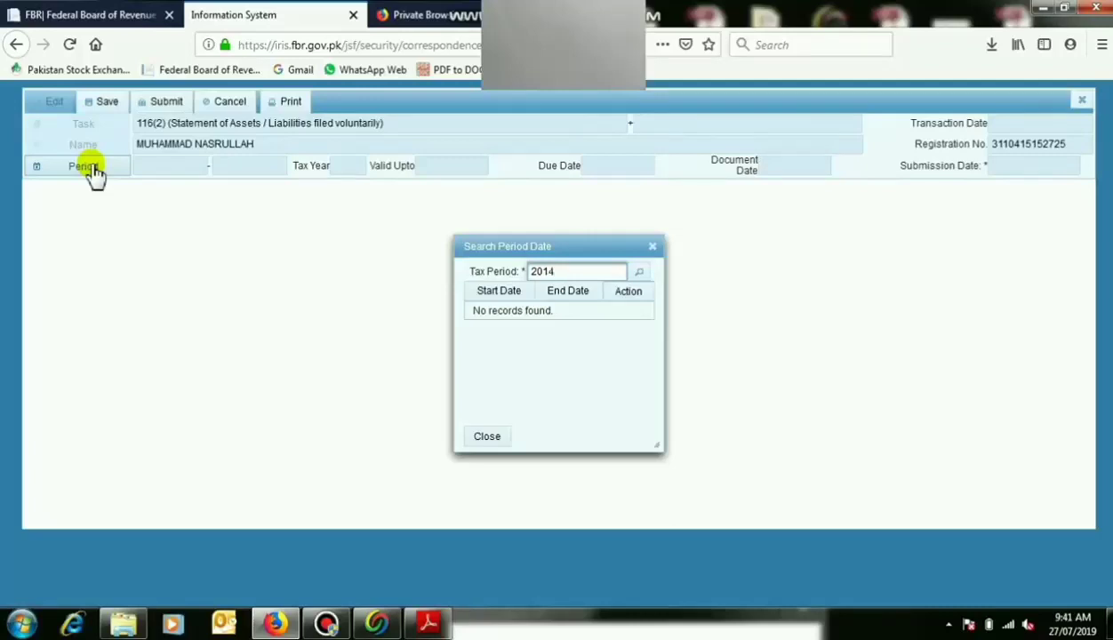
{"action": "left_click", "coordinate": [638, 272]}
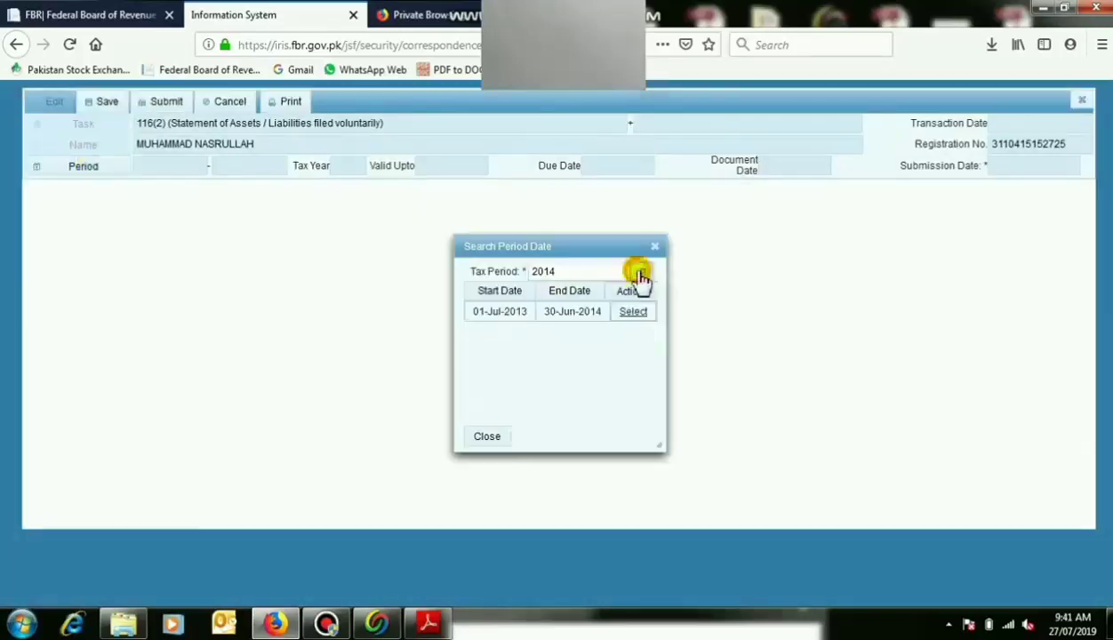
{"action": "left_click", "coordinate": [641, 313]}
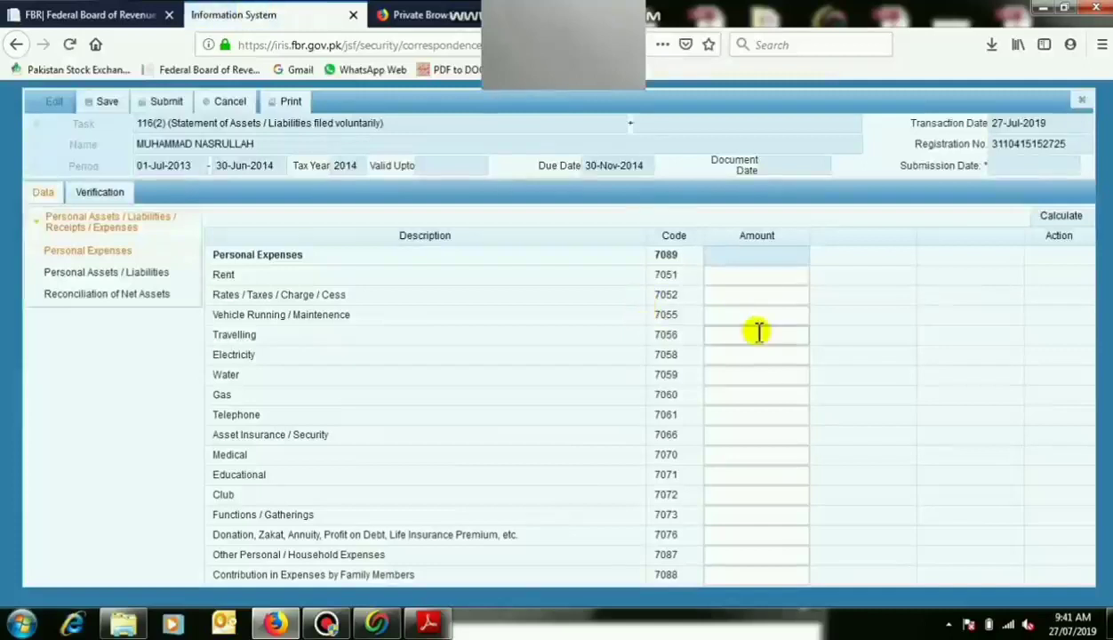
Enter personal expenses from Rent through Water, including vehicle running 24,500 and water 6,500.
{"action": "left_click", "coordinate": [764, 274]}
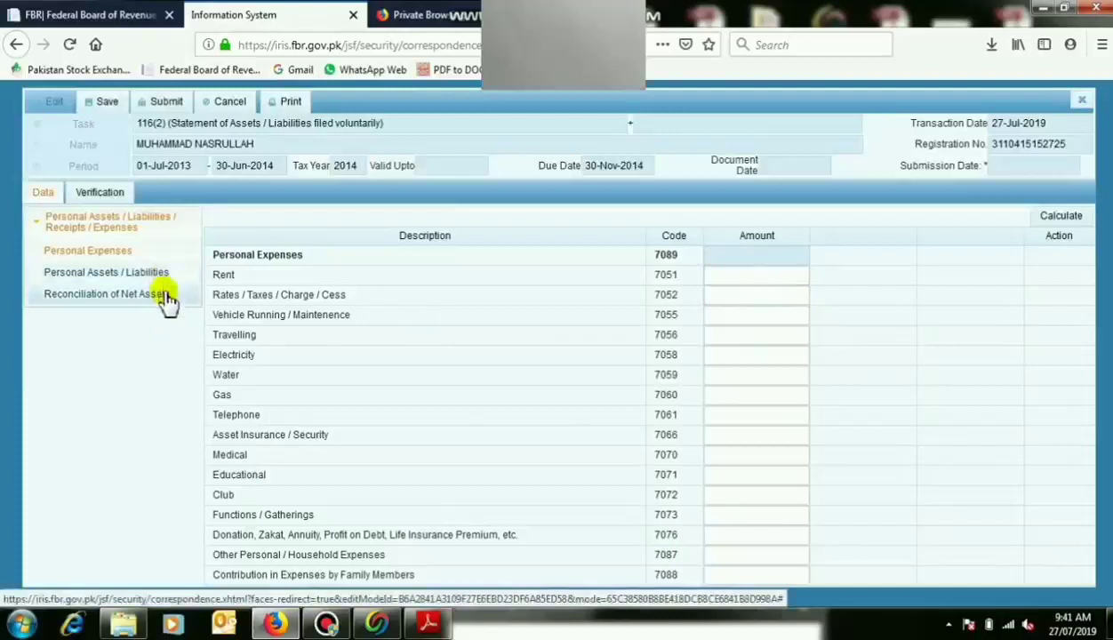
{"action": "left_click", "coordinate": [752, 276]}
{"action": "left_click", "coordinate": [753, 314]}
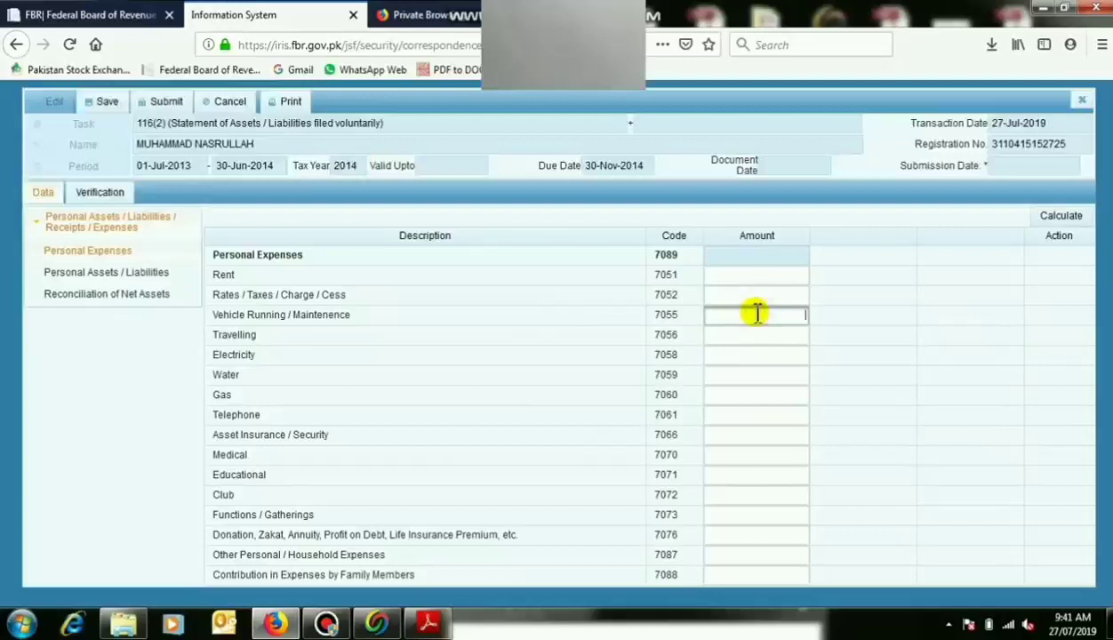
{"action": "left_click", "coordinate": [758, 335]}
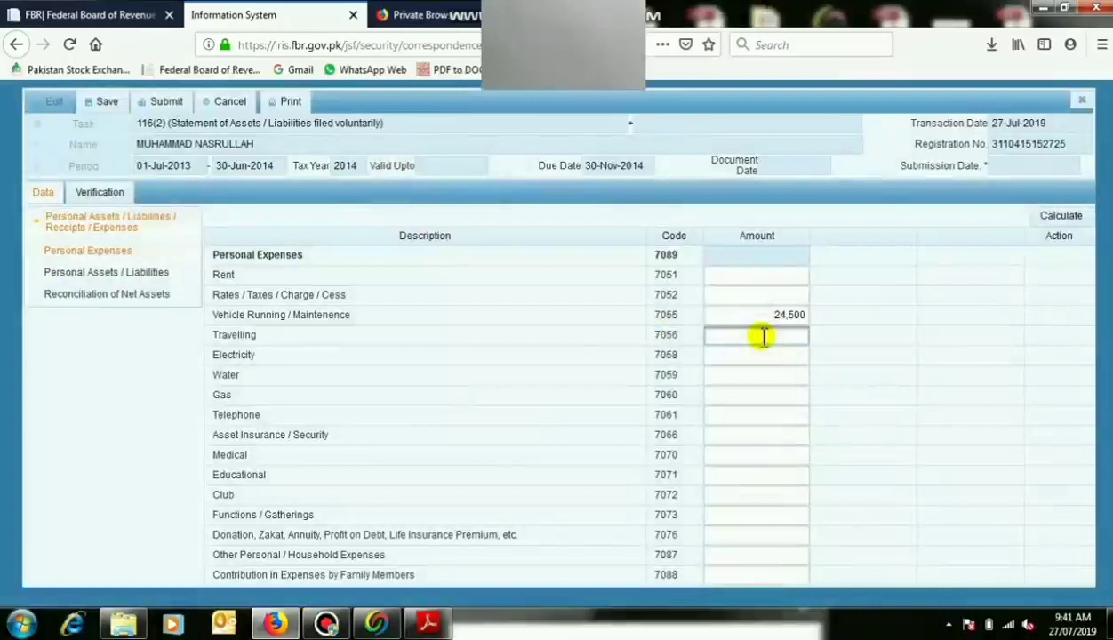
{"action": "left_click", "coordinate": [769, 354]}
{"action": "type", "text": "5600"}
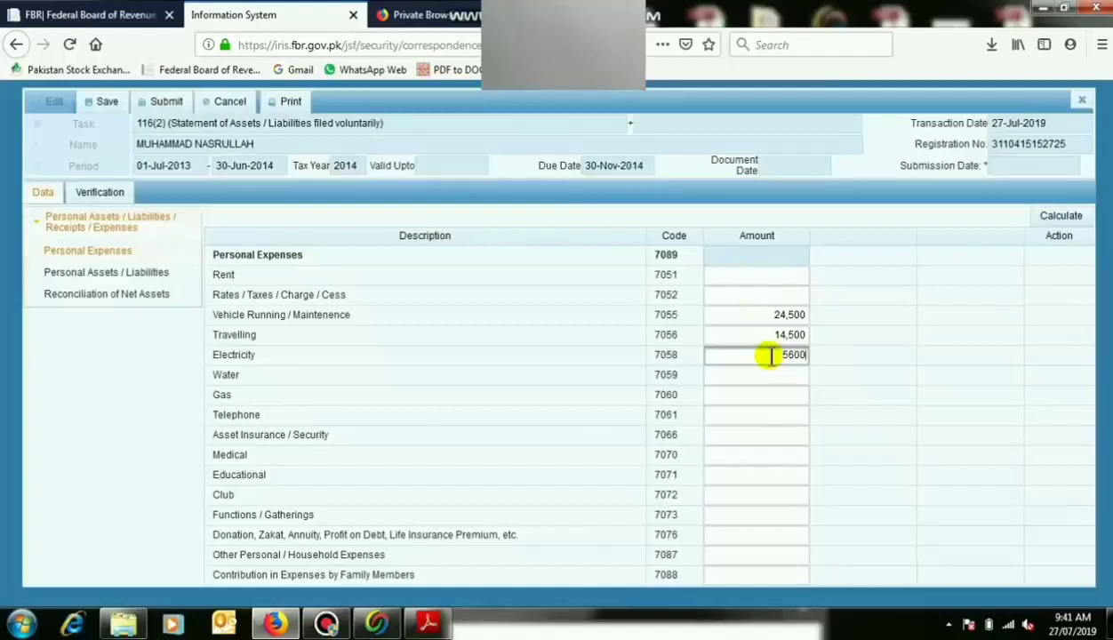
{"action": "key", "text": "BackSpace"}
{"action": "key", "text": "BackSpace"}
{"action": "key", "text": "BackSpace"}
{"action": "type", "text": "00"}
{"action": "left_click", "coordinate": [778, 379]}
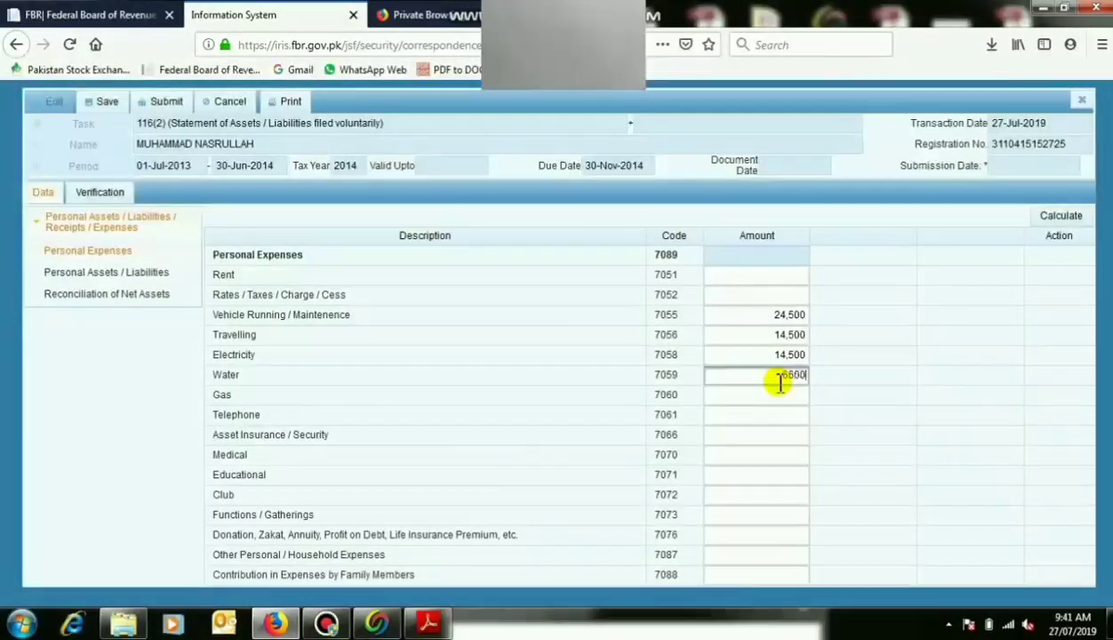
{"action": "type", "text": "6500"}
Enter 45,000 for Functions/Gatherings and 450,000 household expenses, then calculate the 571,000 total.
{"action": "left_click", "coordinate": [779, 400]}
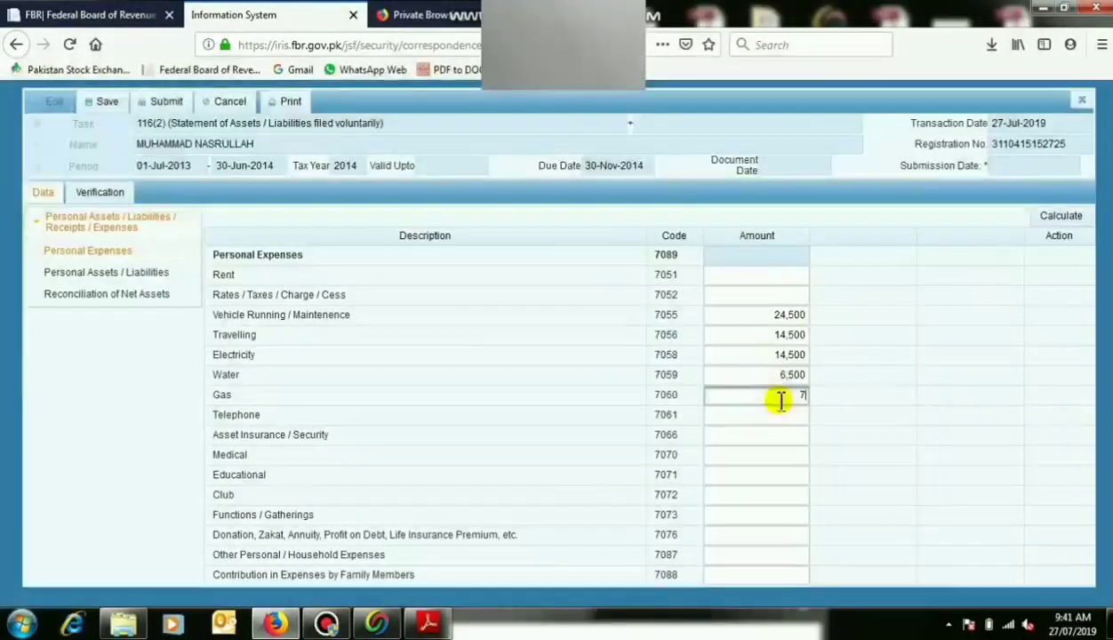
{"action": "left_click", "coordinate": [783, 419]}
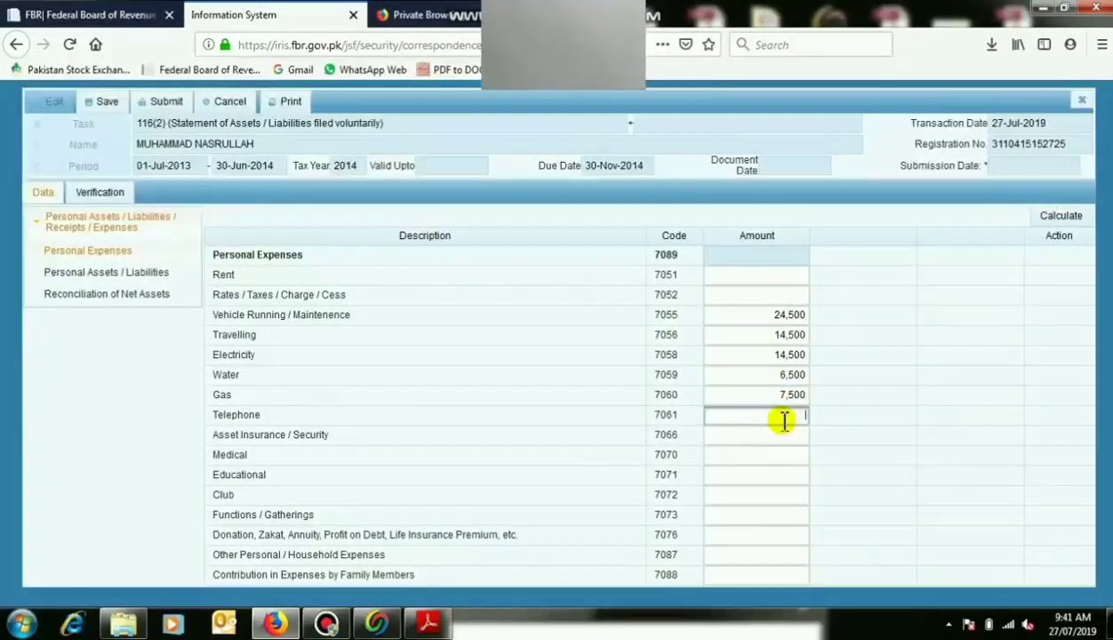
{"action": "left_click", "coordinate": [785, 434]}
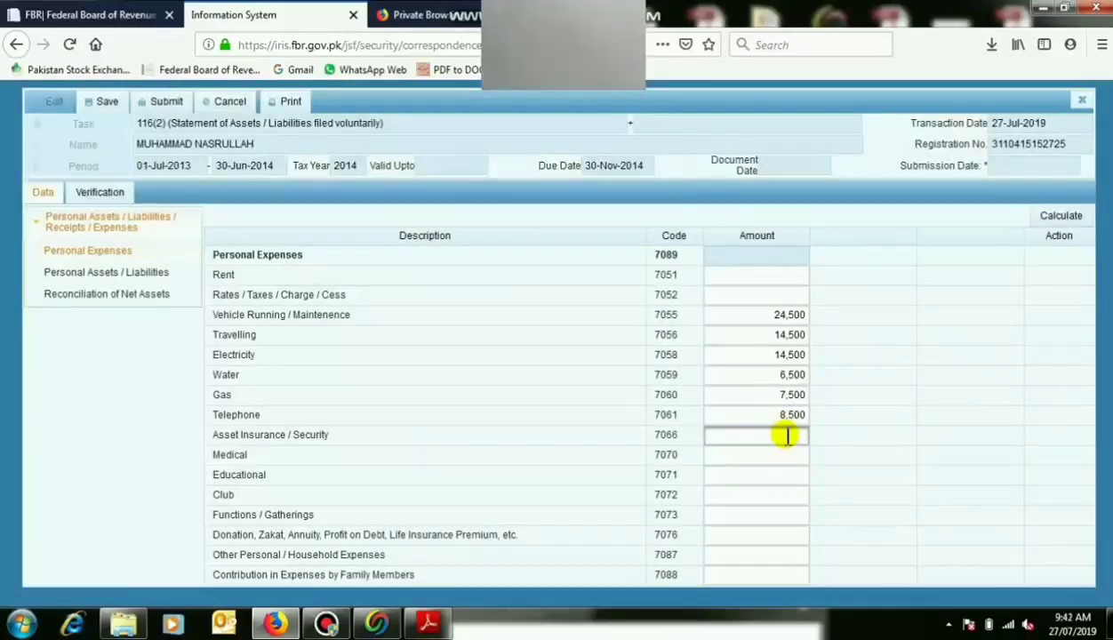
{"action": "left_click", "coordinate": [786, 453]}
{"action": "left_click", "coordinate": [788, 477]}
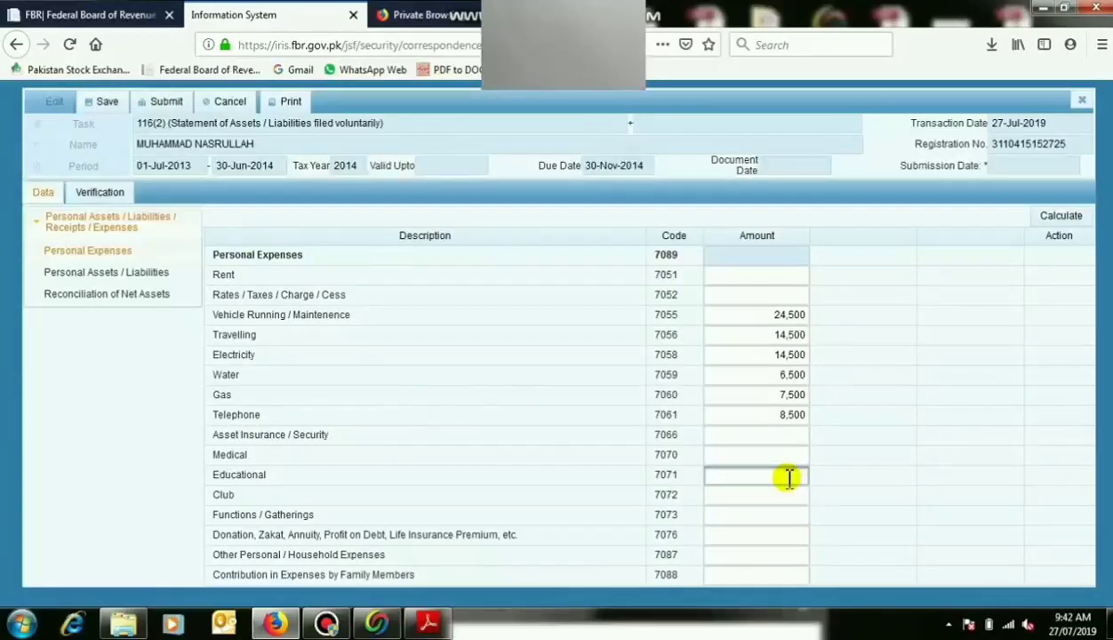
{"action": "left_click", "coordinate": [792, 520]}
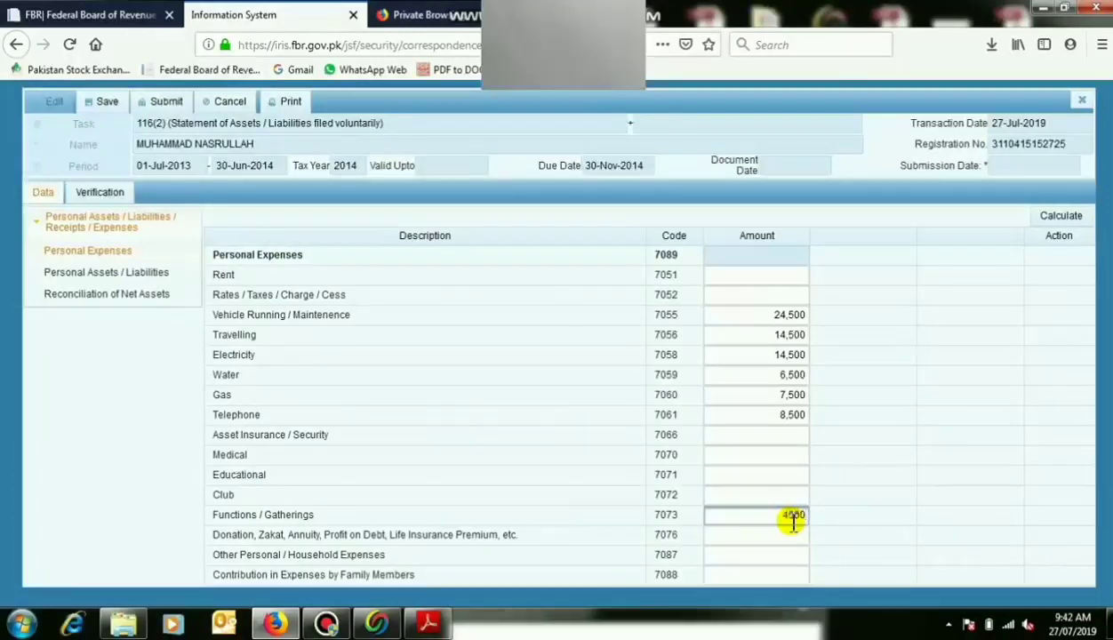
{"action": "left_click", "coordinate": [796, 533]}
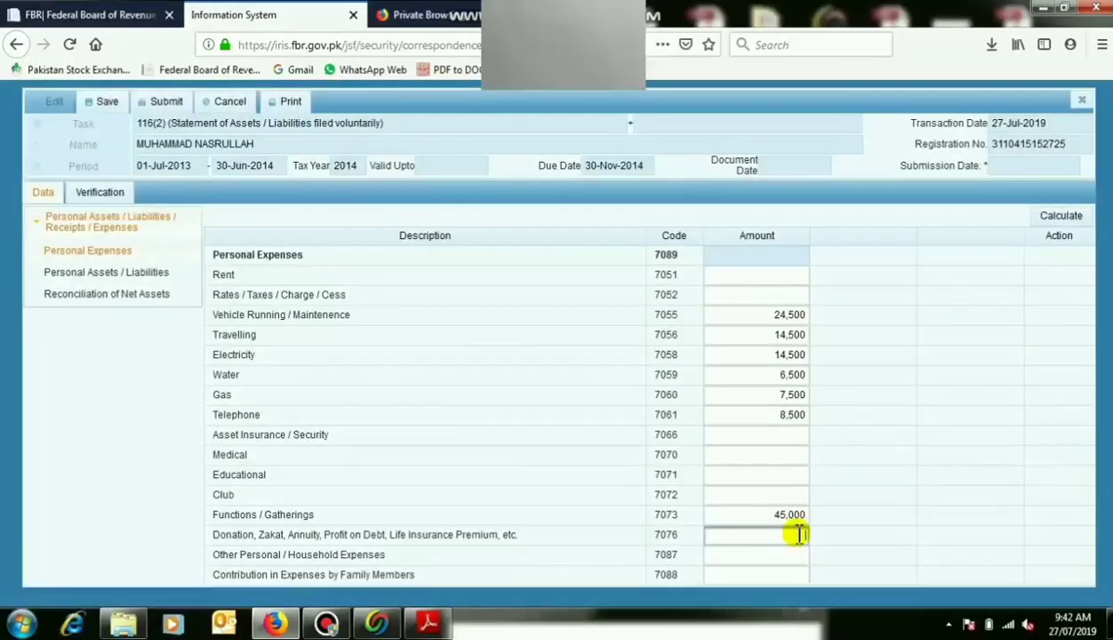
{"action": "left_click", "coordinate": [790, 559]}
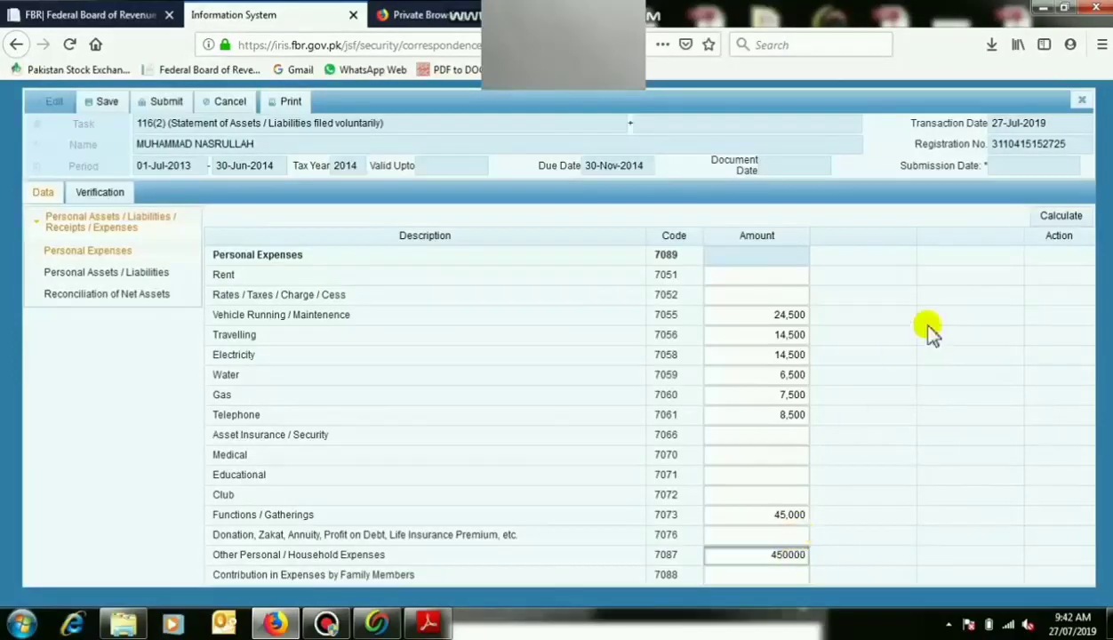
{"action": "left_click", "coordinate": [1041, 224]}
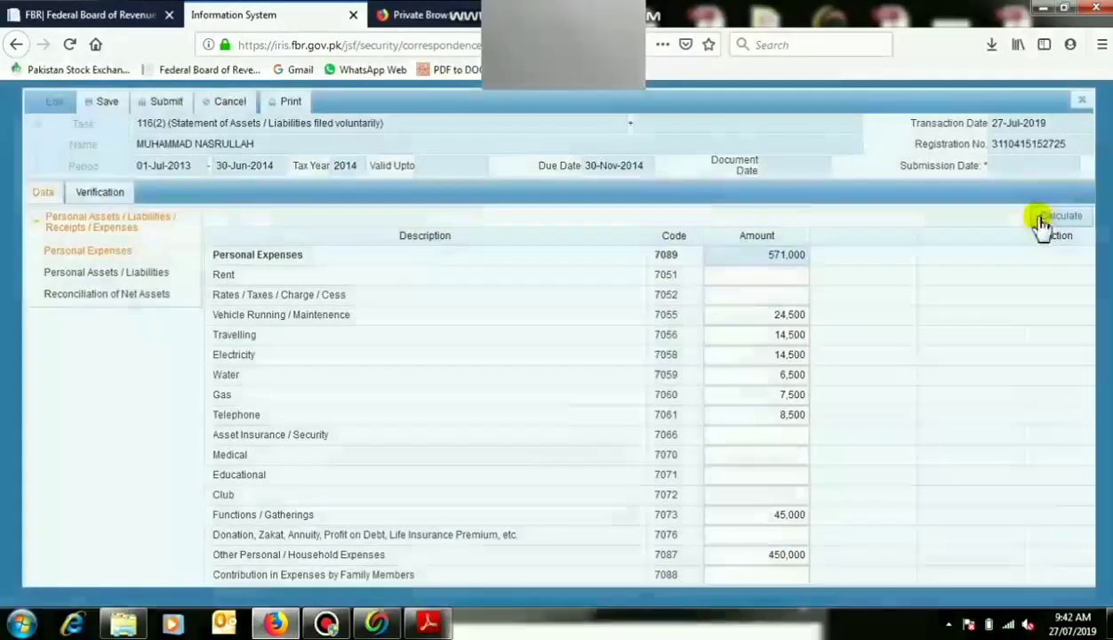
{"action": "left_click", "coordinate": [1042, 224]}
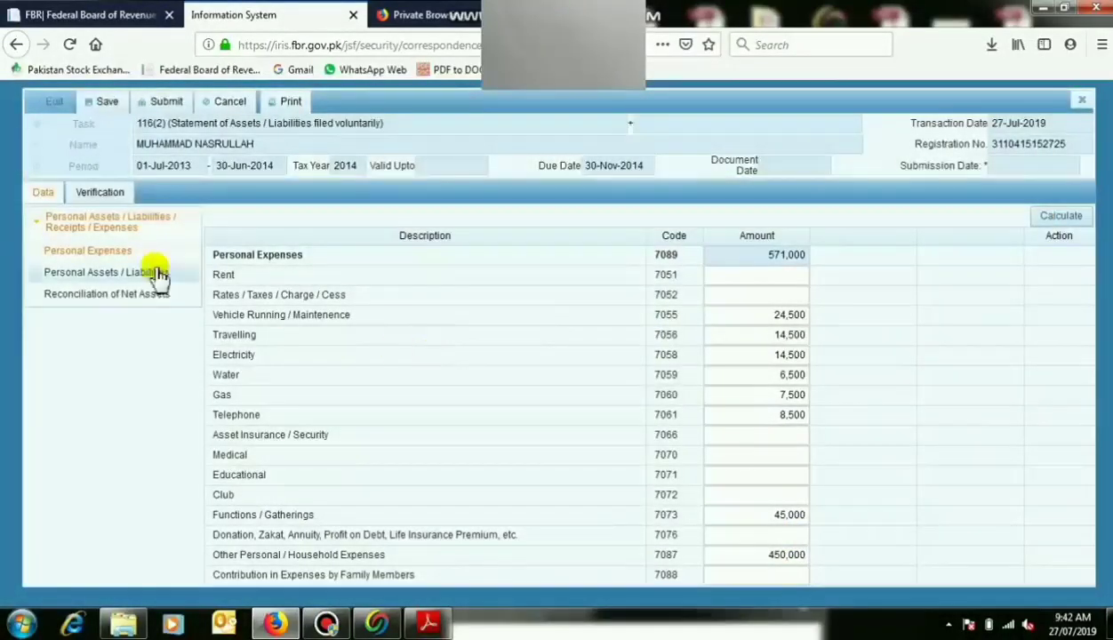
Add agricultural property 'Chak #103 4R' (5 acres) valued at 2,500,000.
{"action": "left_click", "coordinate": [157, 274]}
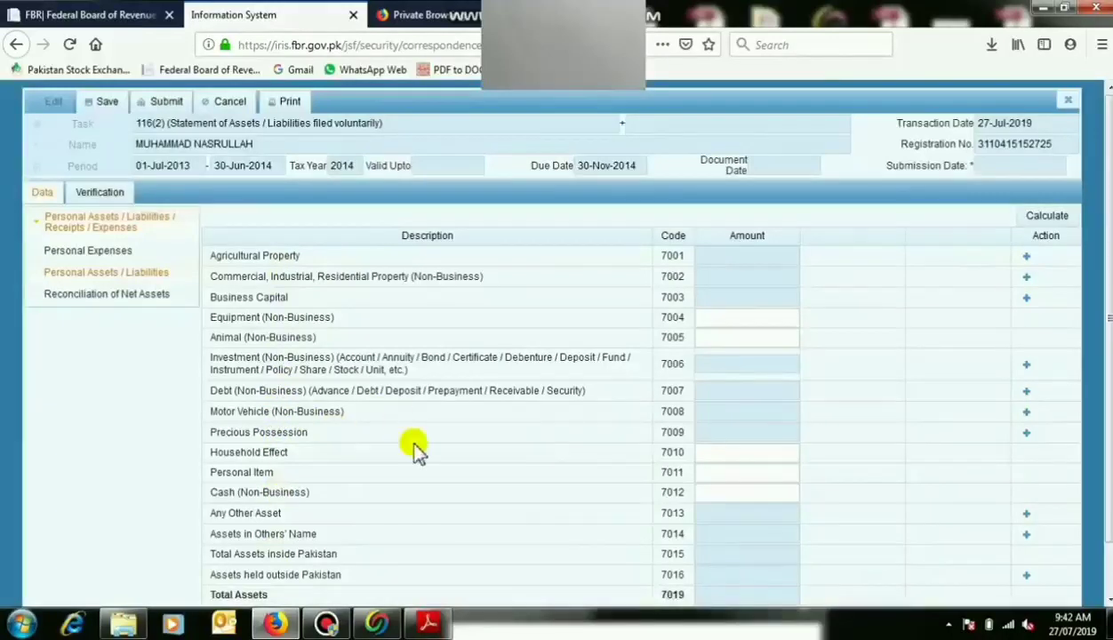
{"action": "left_click", "coordinate": [1026, 259]}
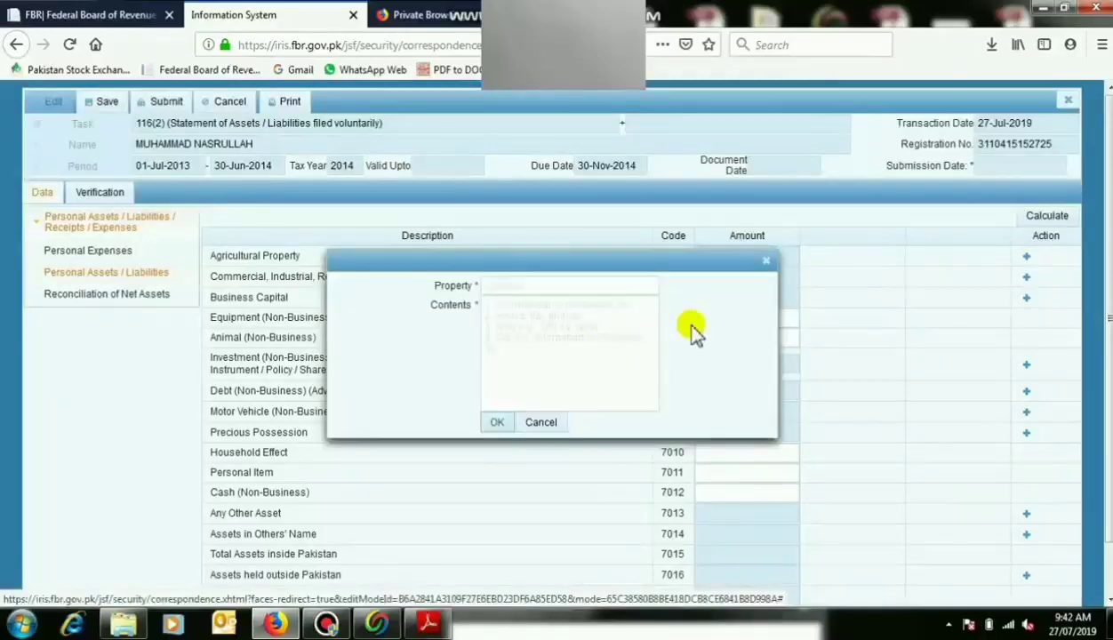
{"action": "left_click", "coordinate": [607, 286]}
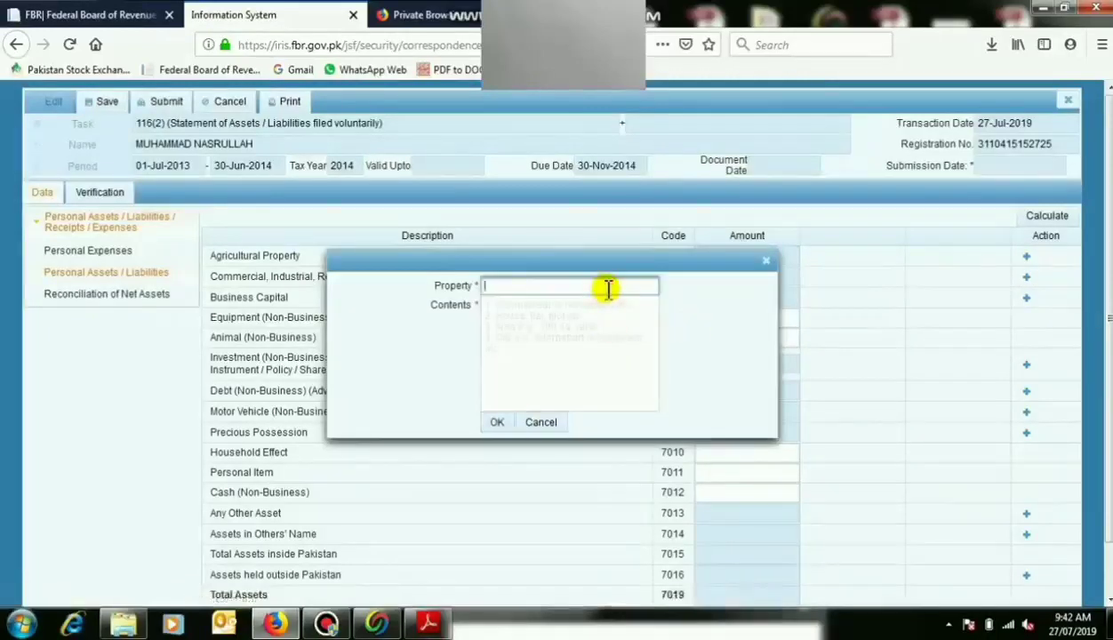
{"action": "type", "text": "Chak #103"}
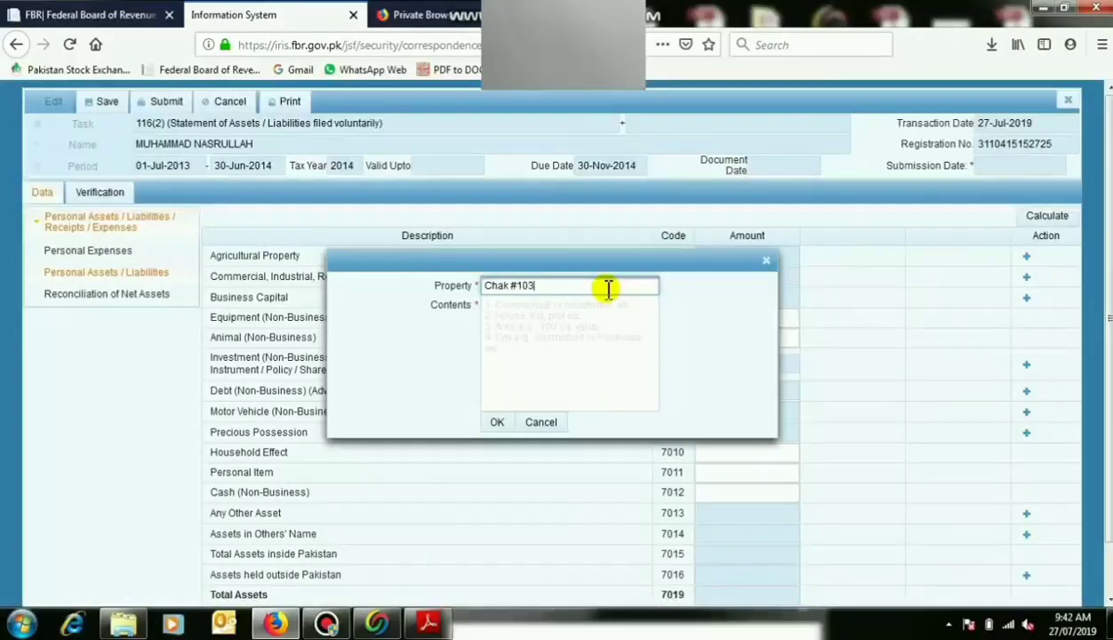
{"action": "type", "text": " 4R"}
{"action": "key", "text": "Tab"}
{"action": "type", "text": "5"}
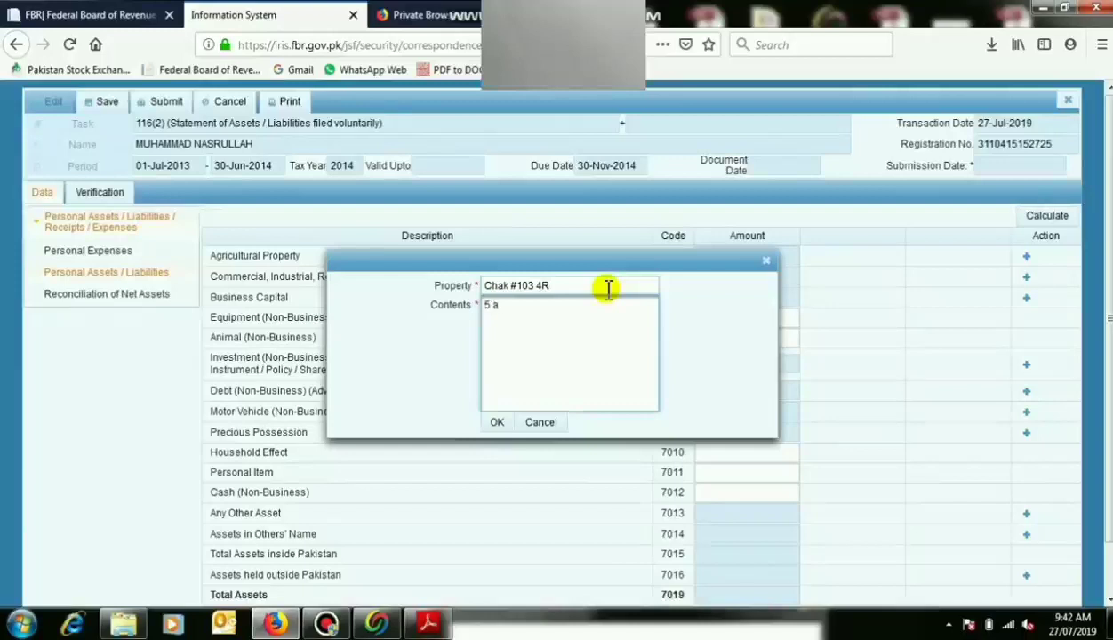
{"action": "type", "text": " acr"}
{"action": "left_click", "coordinate": [498, 423]}
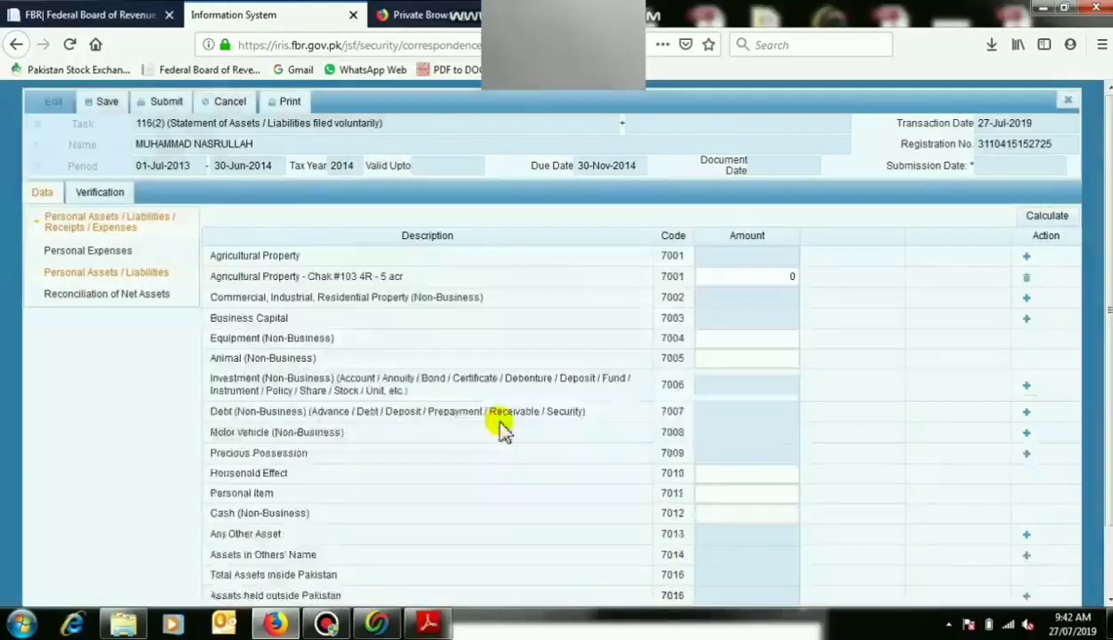
{"action": "left_click", "coordinate": [745, 277]}
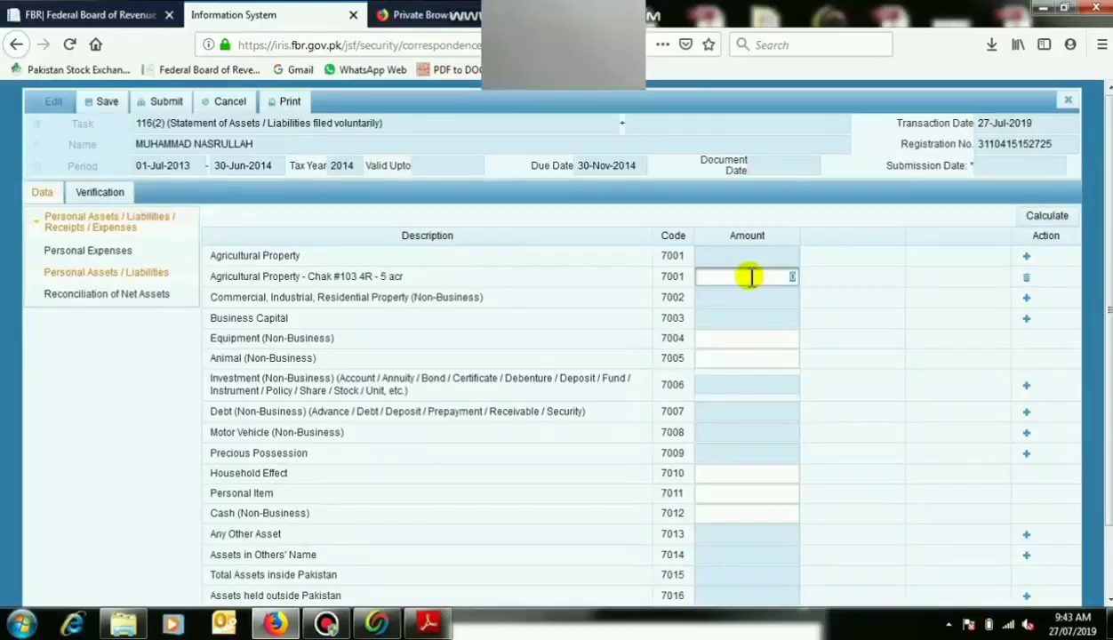
{"action": "type", "text": "50000"}
{"action": "left_click", "coordinate": [888, 266]}
{"action": "left_click", "coordinate": [790, 277]}
{"action": "left_click", "coordinate": [790, 278]}
{"action": "type", "text": "00"}
{"action": "left_click", "coordinate": [876, 263]}
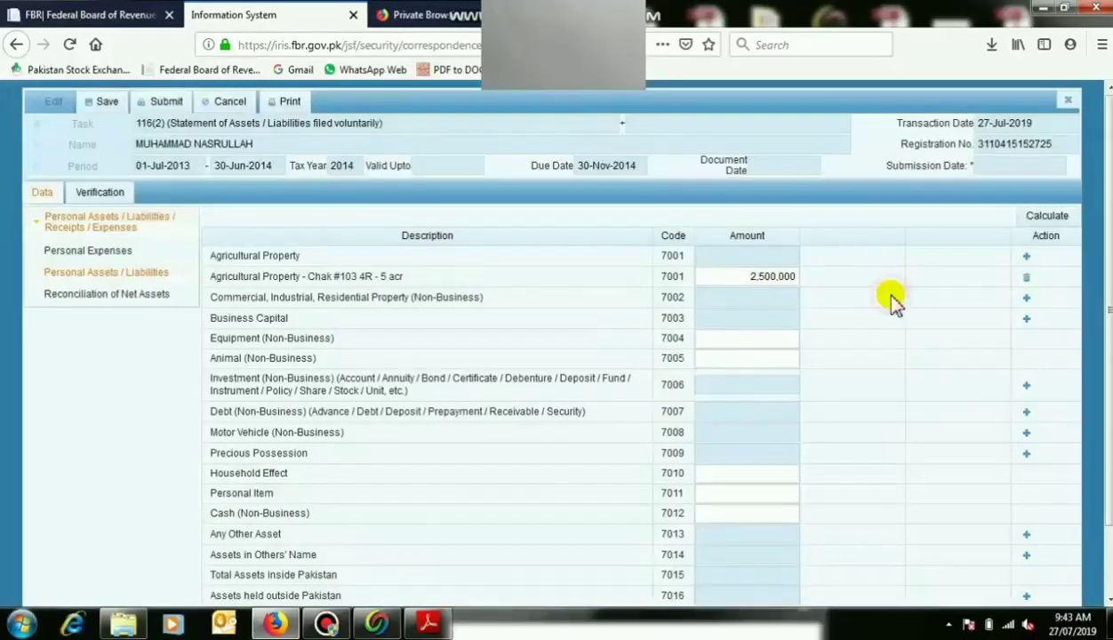
{"action": "left_click", "coordinate": [757, 278]}
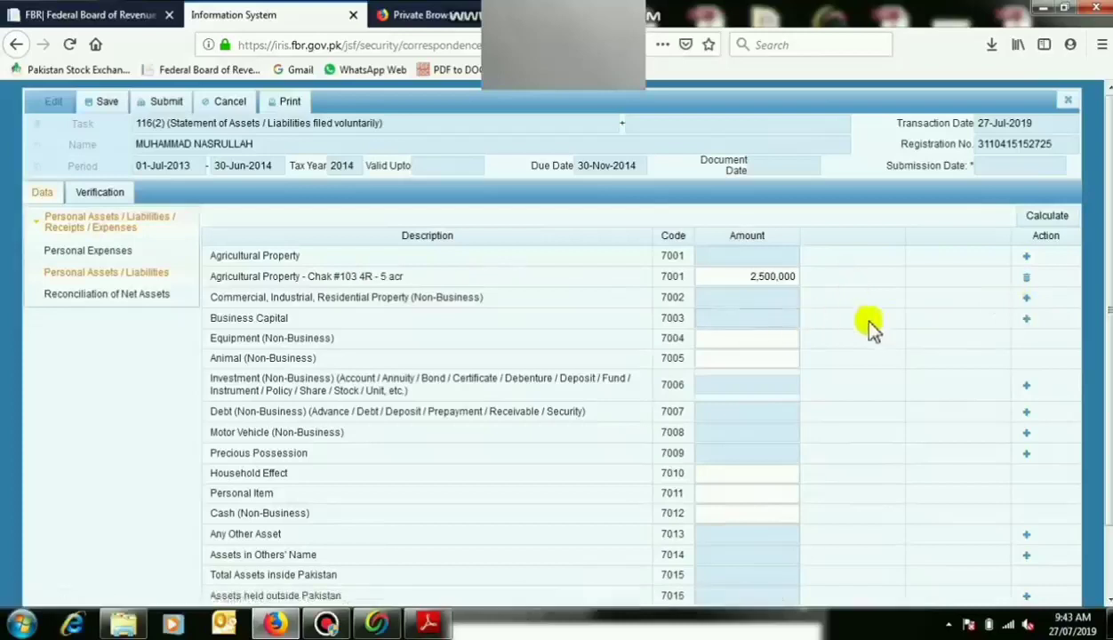
Add business capital 'ABC Hospital' with 5,000,000.
{"action": "left_click", "coordinate": [1026, 320]}
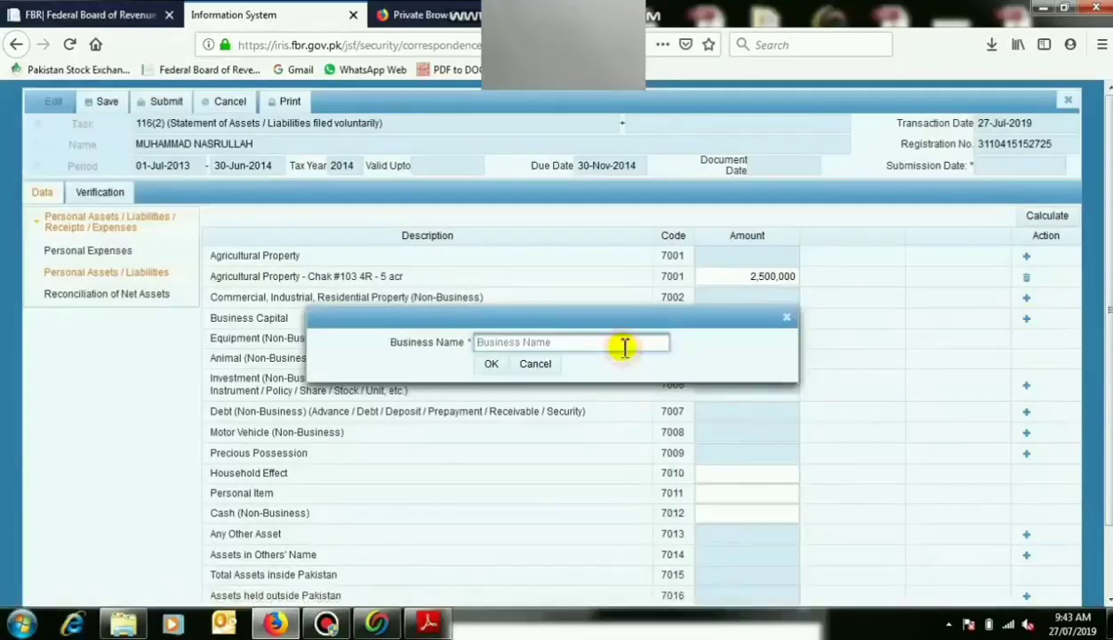
{"action": "left_click", "coordinate": [625, 348]}
{"action": "type", "text": "ABC"}
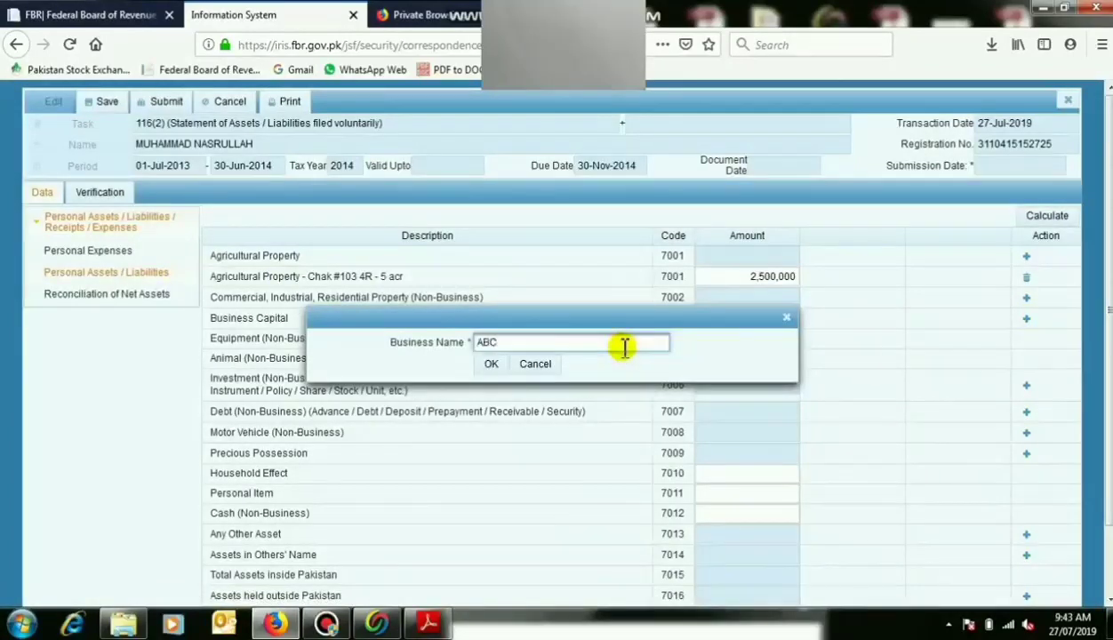
{"action": "type", "text": " Hospitall"}
{"action": "left_click", "coordinate": [491, 364]}
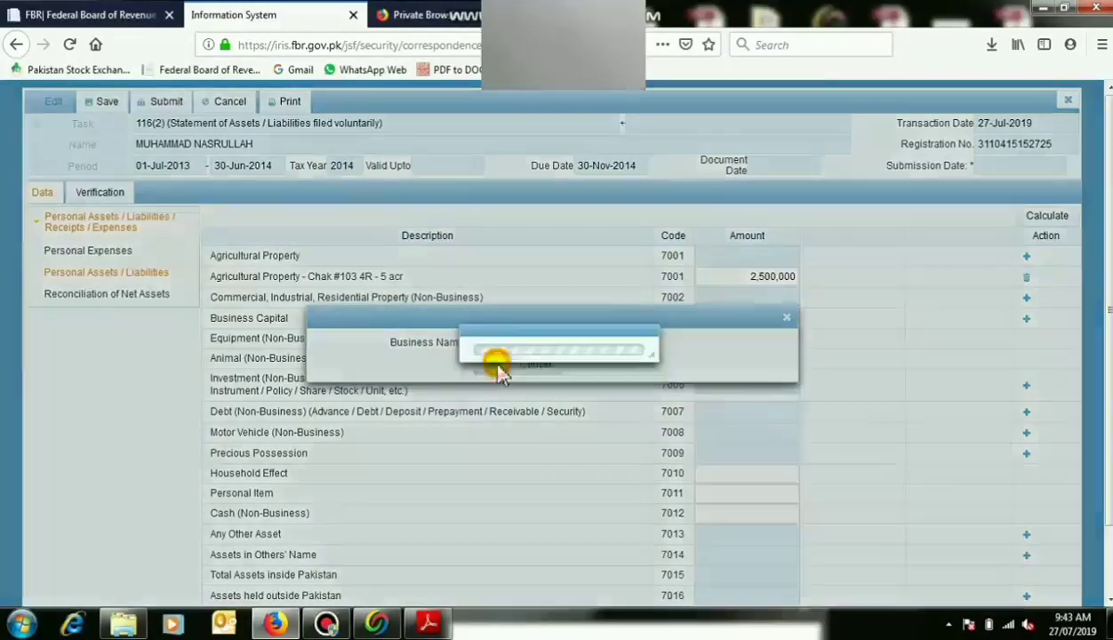
{"action": "left_click", "coordinate": [736, 339]}
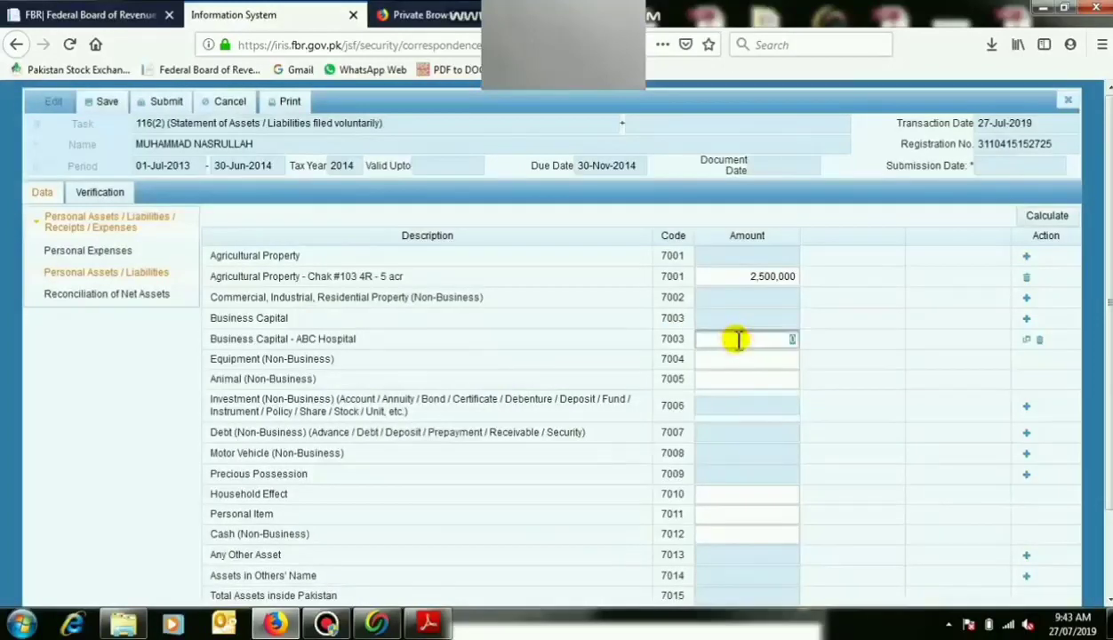
{"action": "type", "text": "5,000,"}
{"action": "type", "text": "000000"}
{"action": "left_click", "coordinate": [819, 346]}
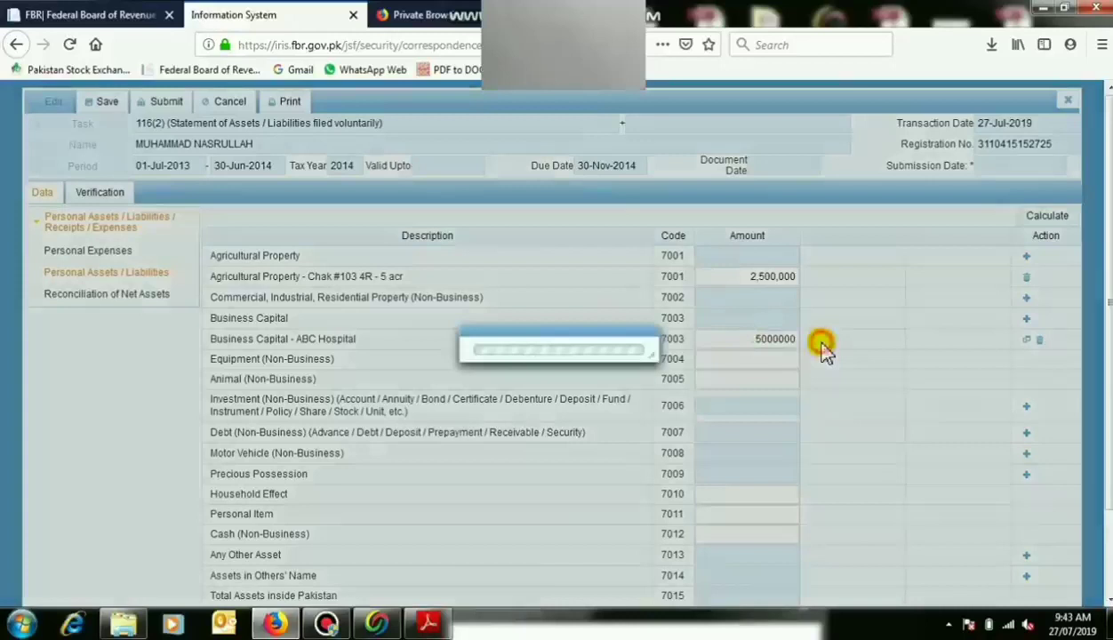
Add business 'ABC Consulatncy' at 500,000 and enter 500,000 for Animal (Non-Business).
{"action": "left_click", "coordinate": [1026, 320]}
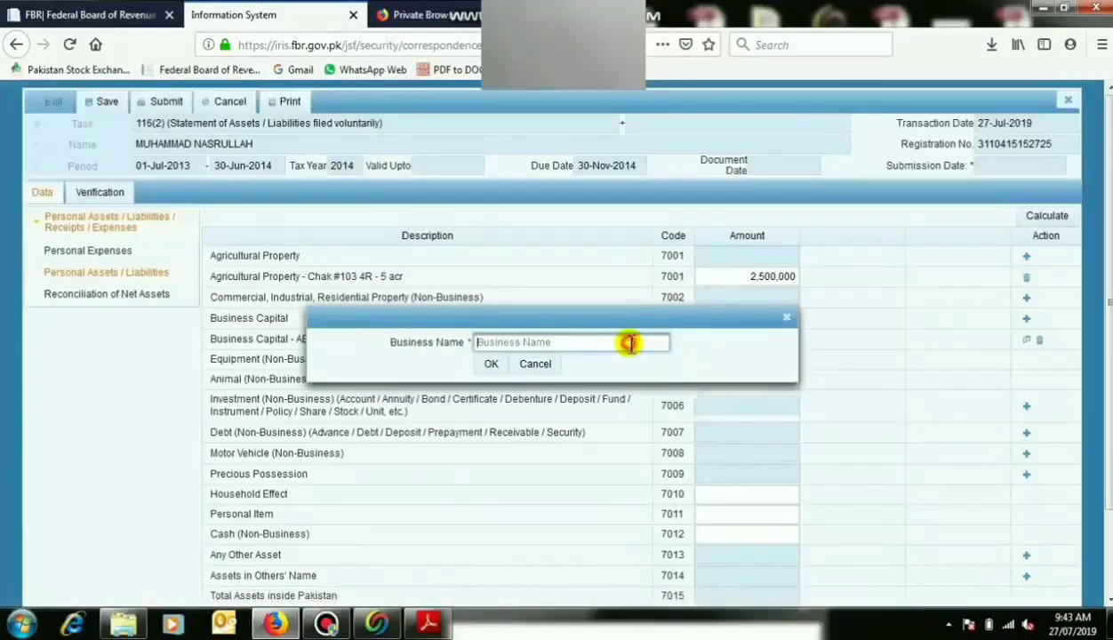
{"action": "type", "text": "ABC"}
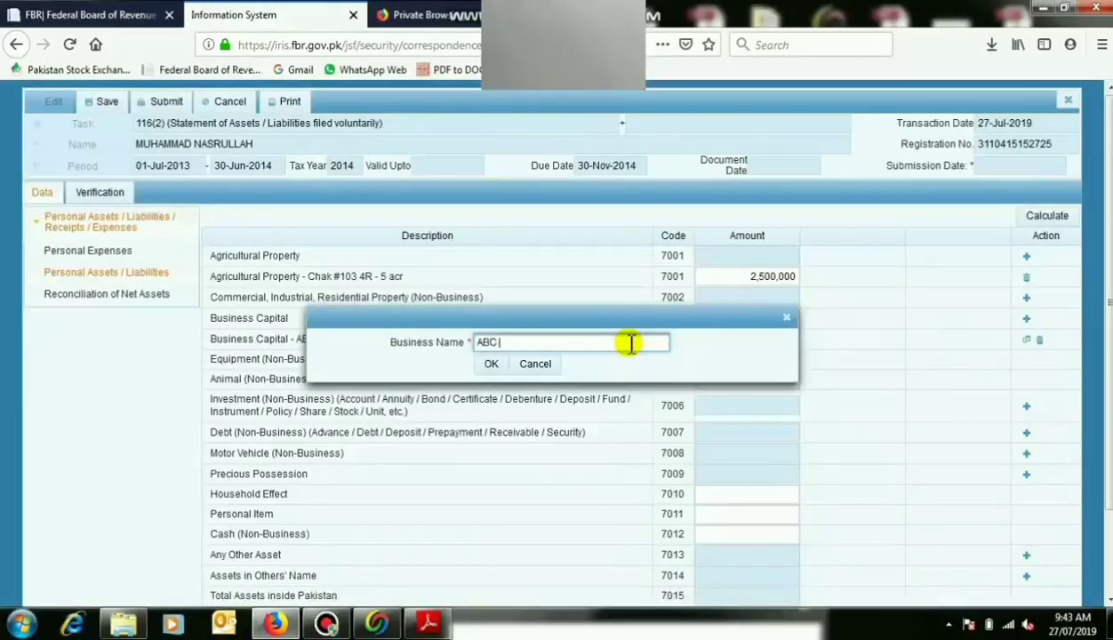
{"action": "type", "text": " Consu"}
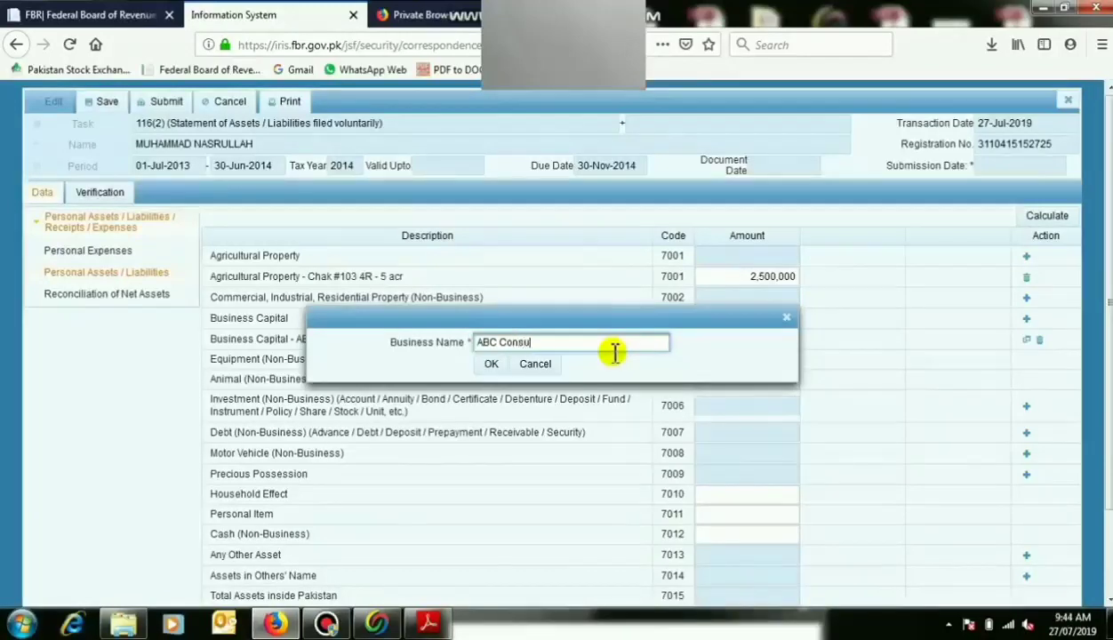
{"action": "type", "text": "latncy"}
{"action": "left_click", "coordinate": [491, 365]}
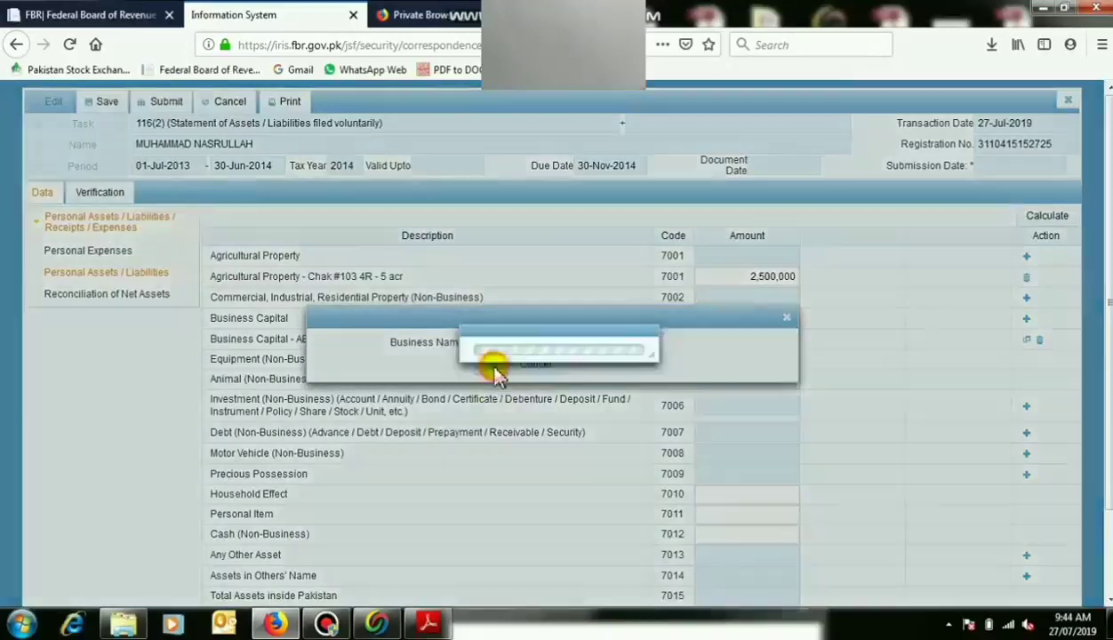
{"action": "left_click", "coordinate": [743, 339]}
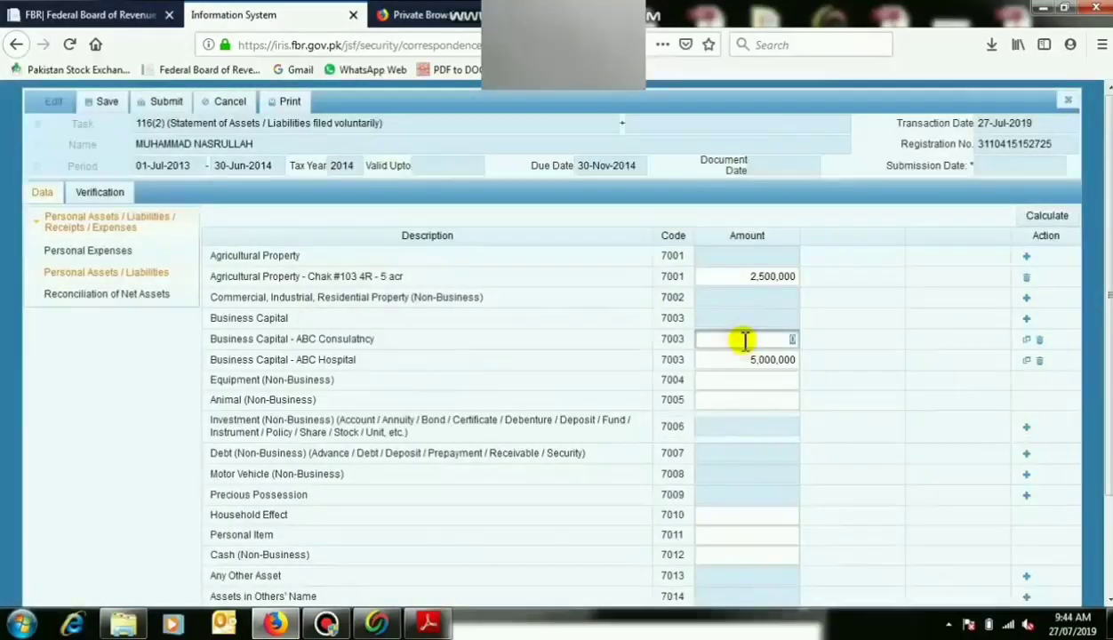
{"action": "type", "text": "500000"}
{"action": "left_click", "coordinate": [860, 375]}
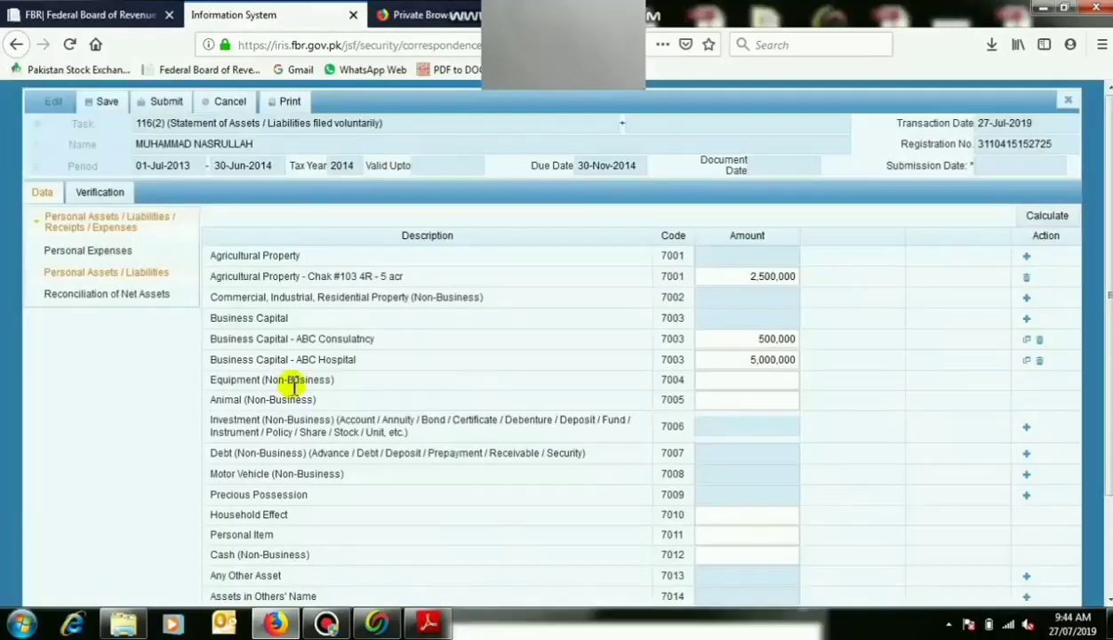
{"action": "left_click", "coordinate": [746, 401]}
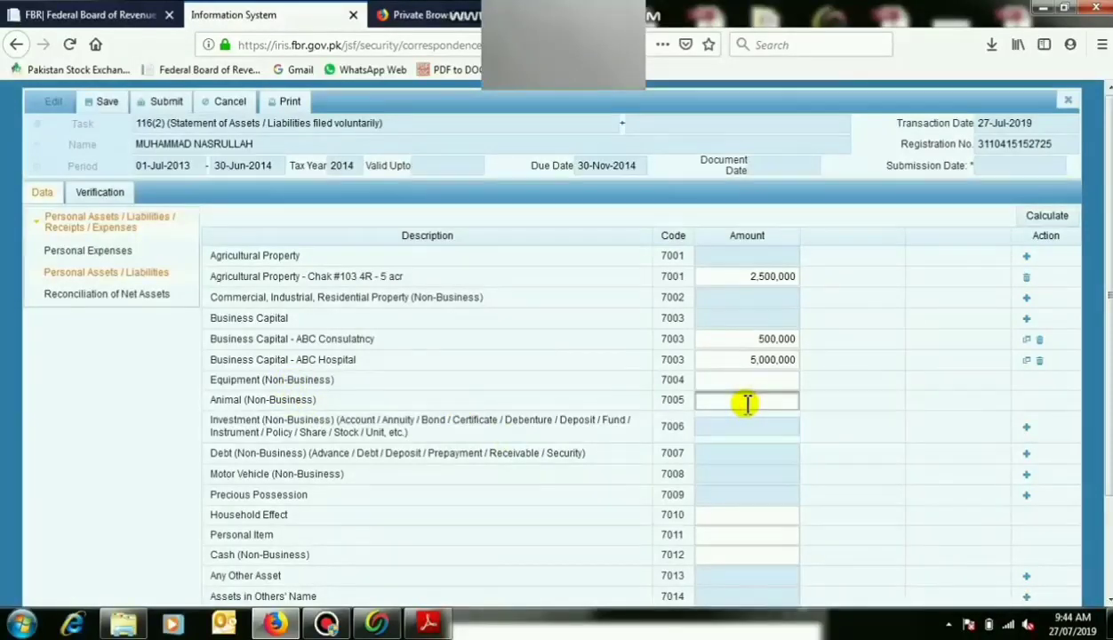
{"action": "type", "text": "500,000"}
{"action": "left_click", "coordinate": [767, 427]}
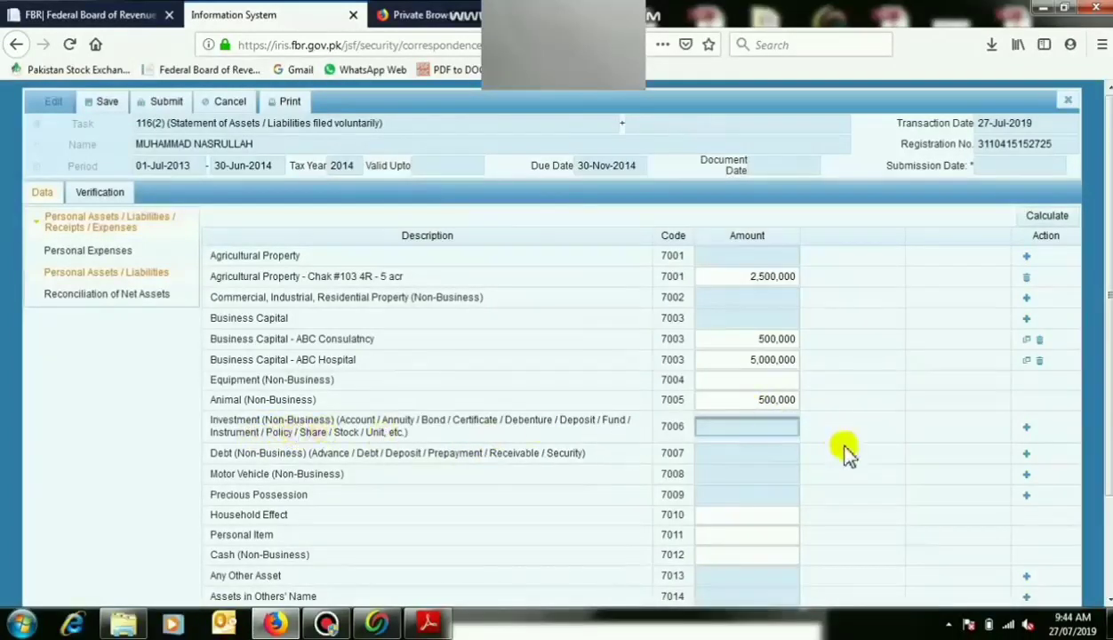
Add the 'HBL lahore' non-business investment with amount 250,000.
{"action": "left_click", "coordinate": [1025, 427]}
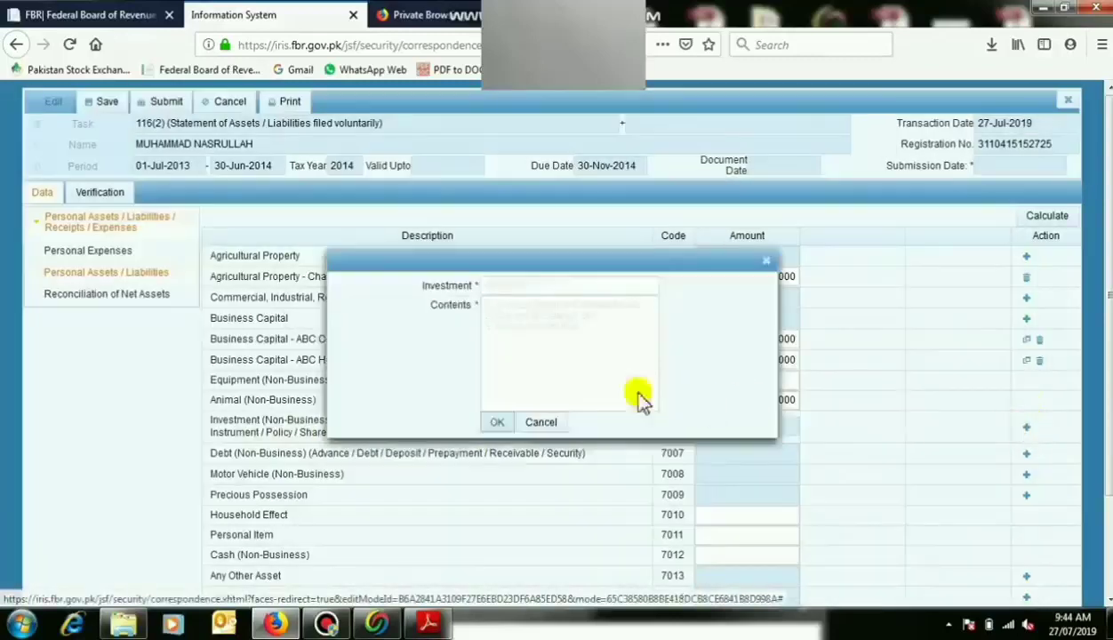
{"action": "left_click", "coordinate": [509, 285]}
{"action": "type", "text": "123456"}
{"action": "key", "text": "Tab"}
{"action": "type", "text": "HBL laho"}
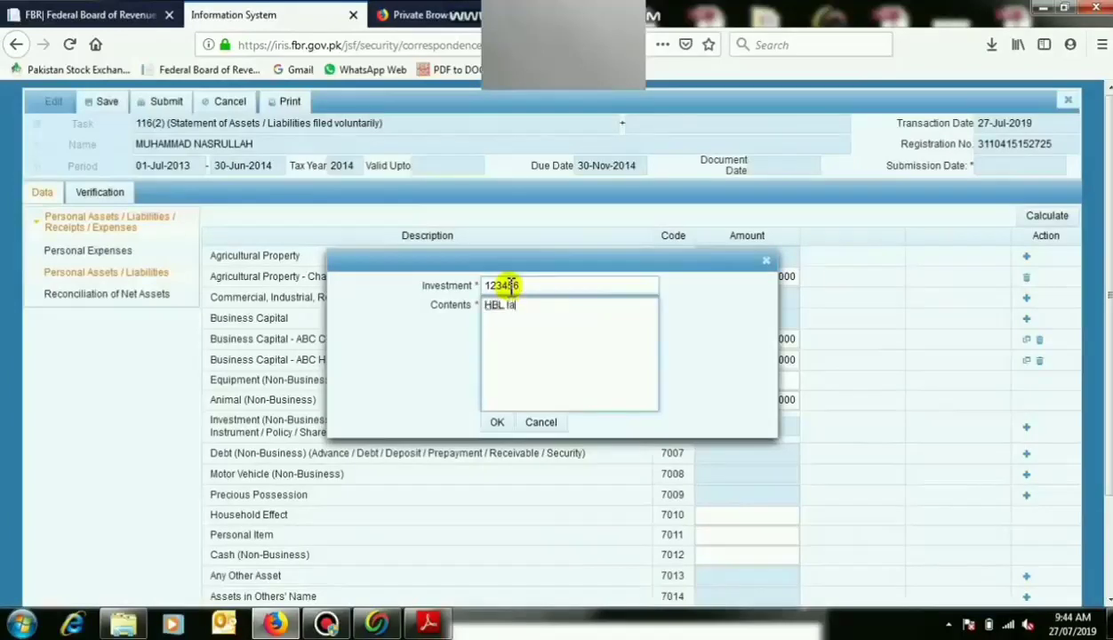
{"action": "left_click", "coordinate": [496, 422]}
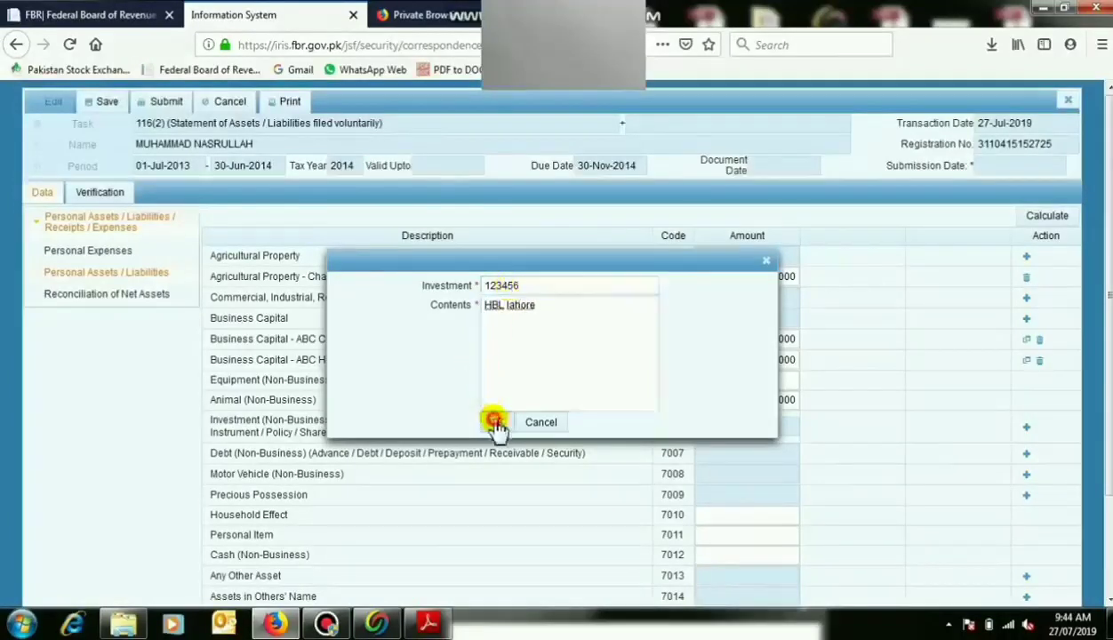
{"action": "left_click", "coordinate": [752, 457]}
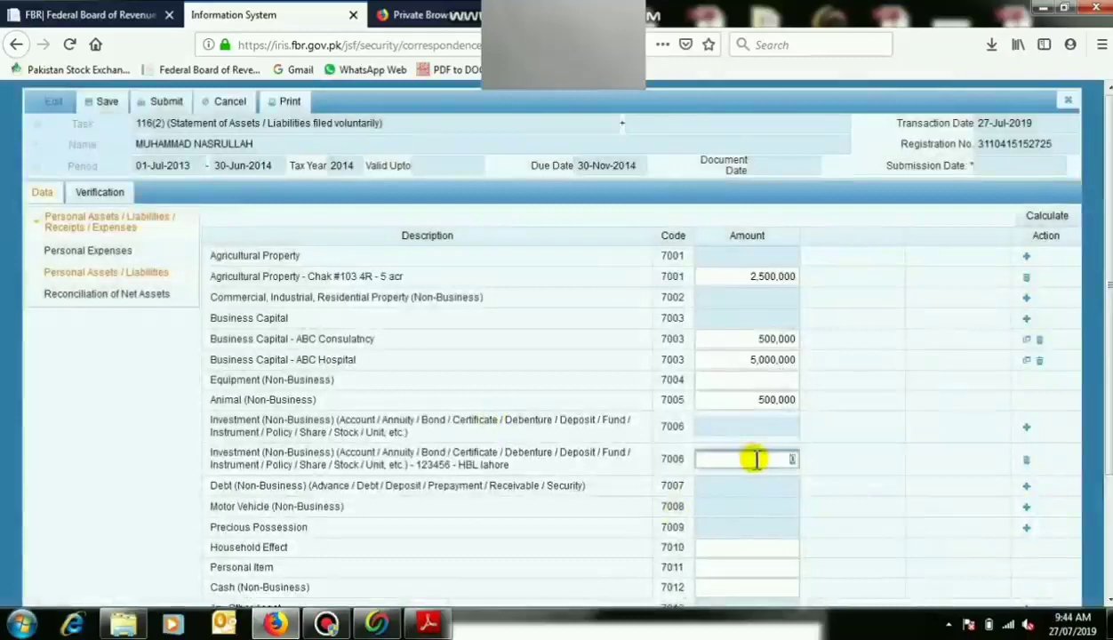
{"action": "type", "text": "250000"}
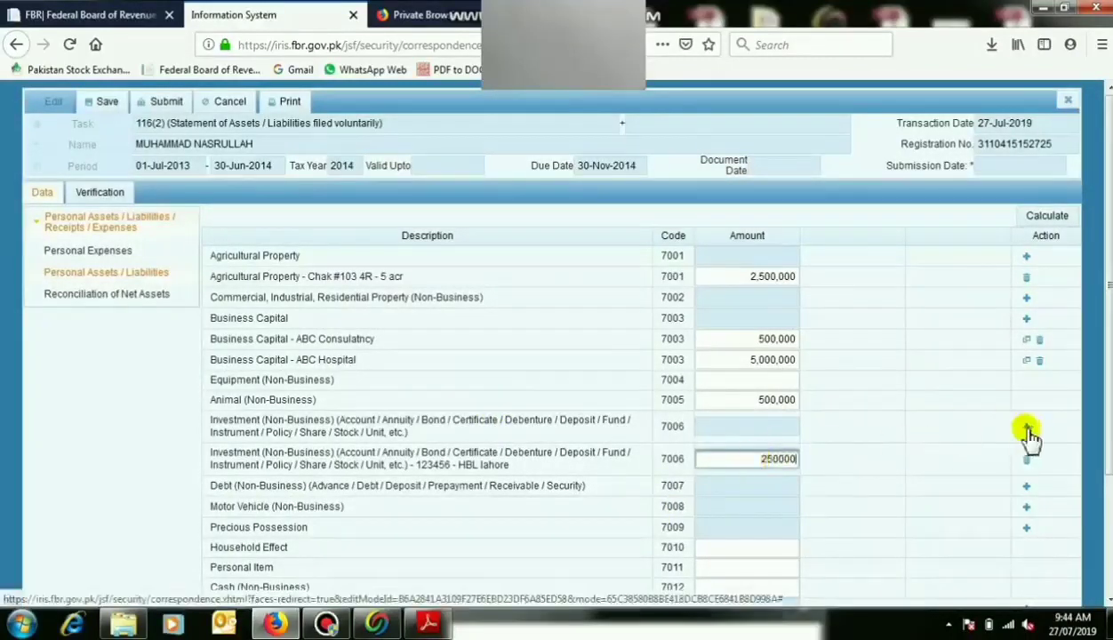
Add a 'Natioanal saving certificate' investment valued at 4,000,000.
{"action": "left_click", "coordinate": [1026, 429]}
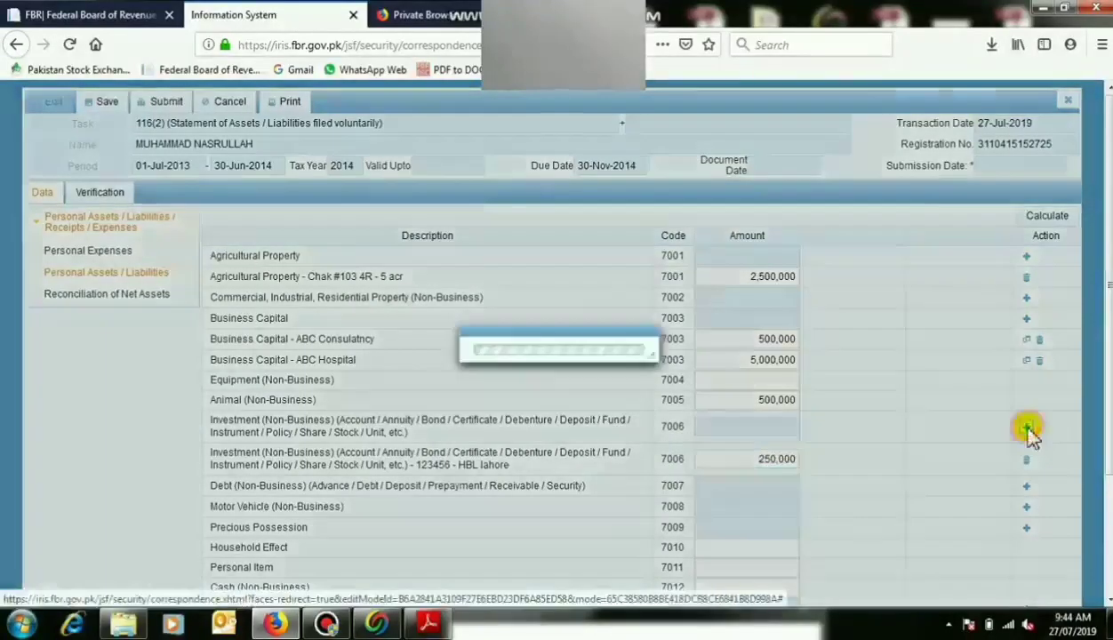
{"action": "left_click", "coordinate": [571, 283]}
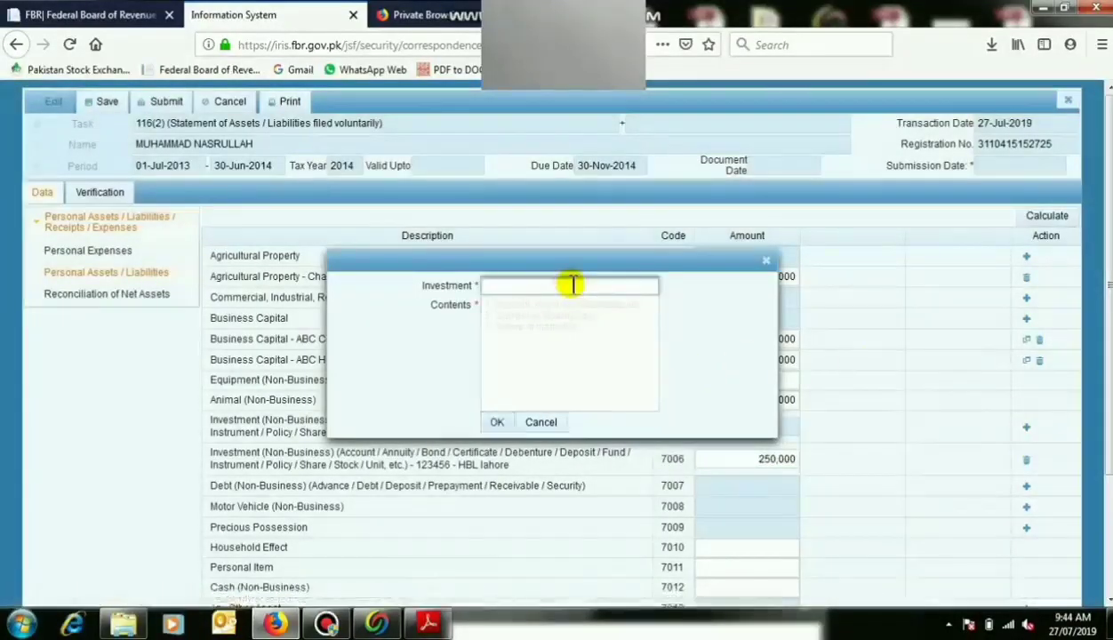
{"action": "type", "text": "Natioab"}
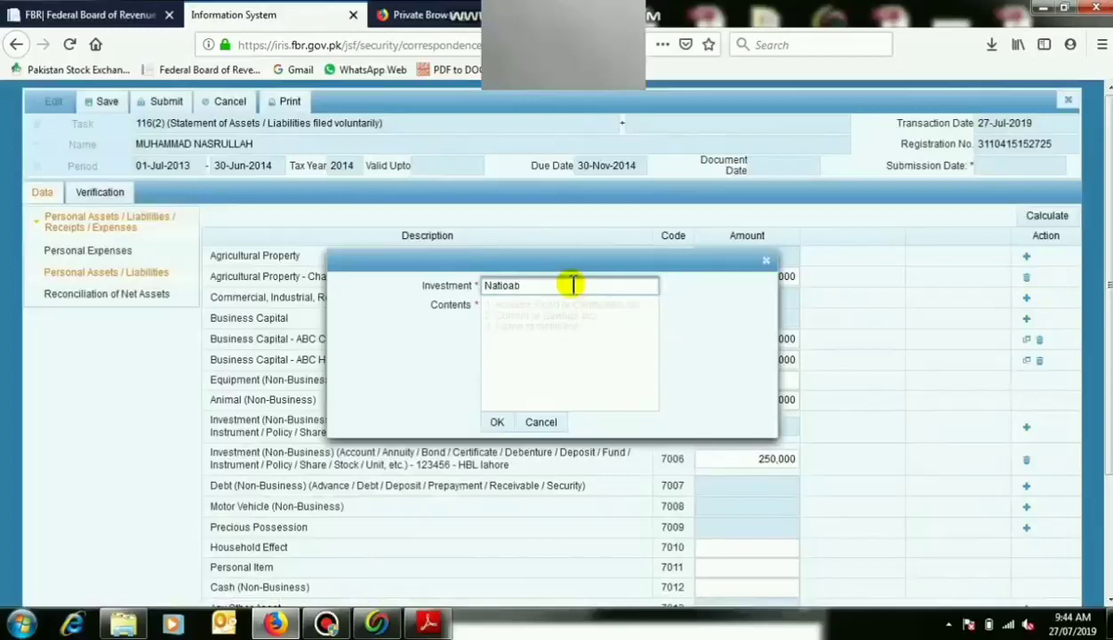
{"action": "key", "text": "BackSpace"}
{"action": "type", "text": "nal saving certifacte"}
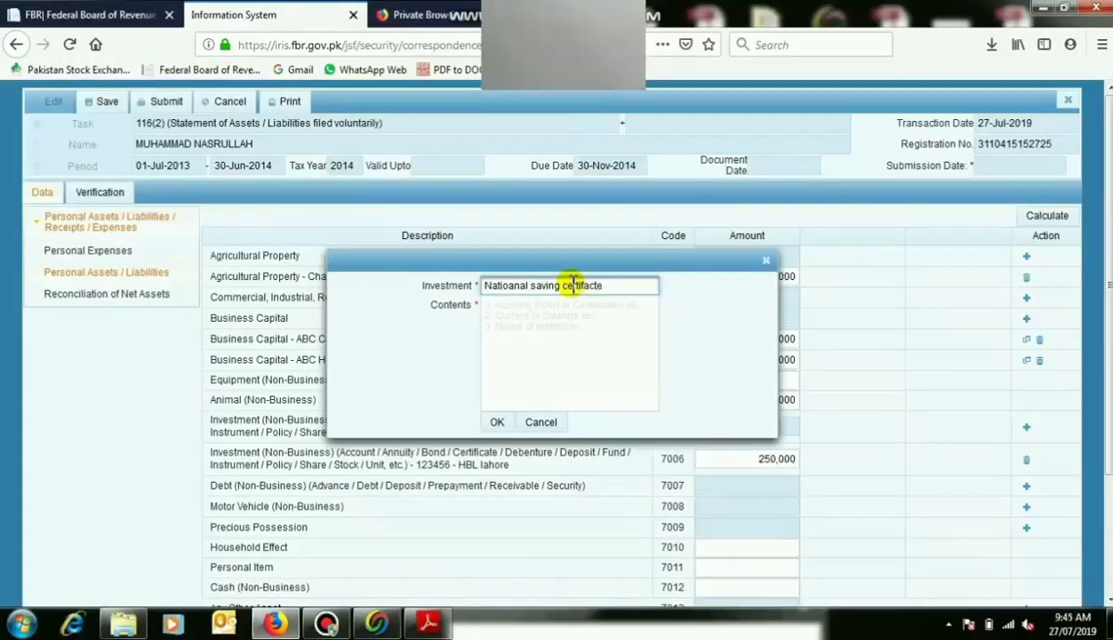
{"action": "key", "text": "BackSpace"}
{"action": "key", "text": "BackSpace"}
{"action": "key", "text": "BackSpace"}
{"action": "key", "text": "BackSpace"}
{"action": "type", "text": "icate"}
{"action": "left_click", "coordinate": [582, 313]}
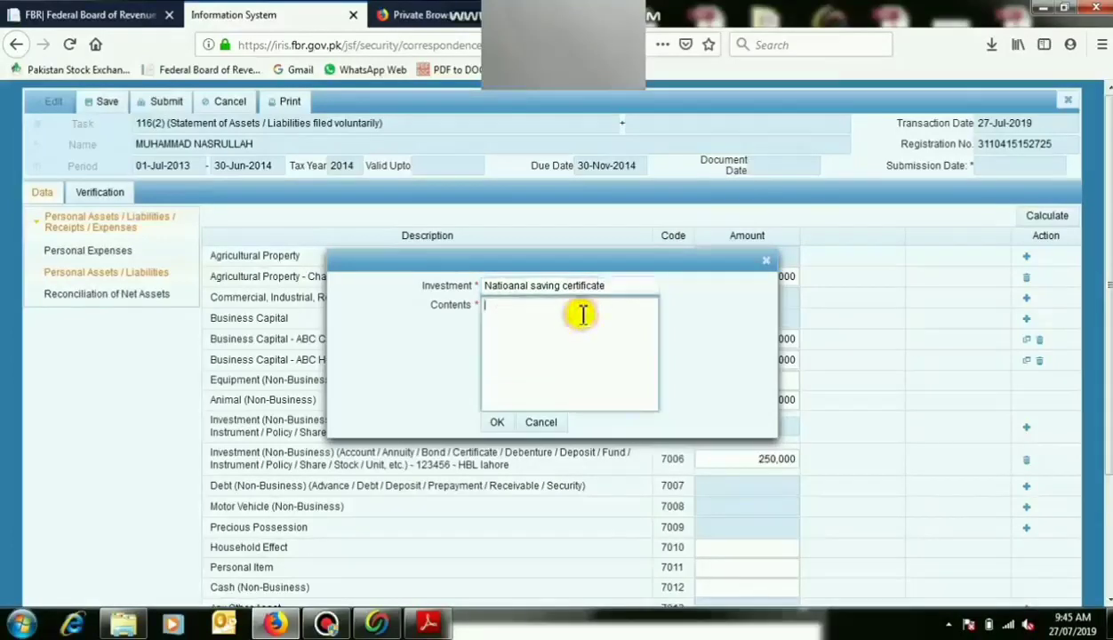
{"action": "left_click", "coordinate": [496, 422]}
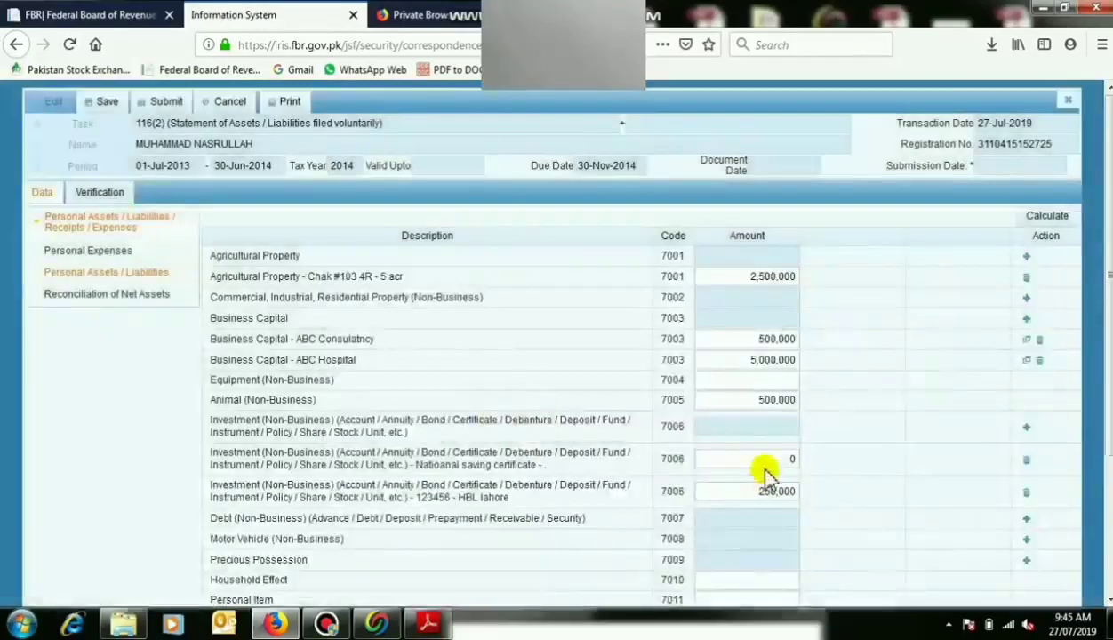
{"action": "left_click", "coordinate": [770, 459]}
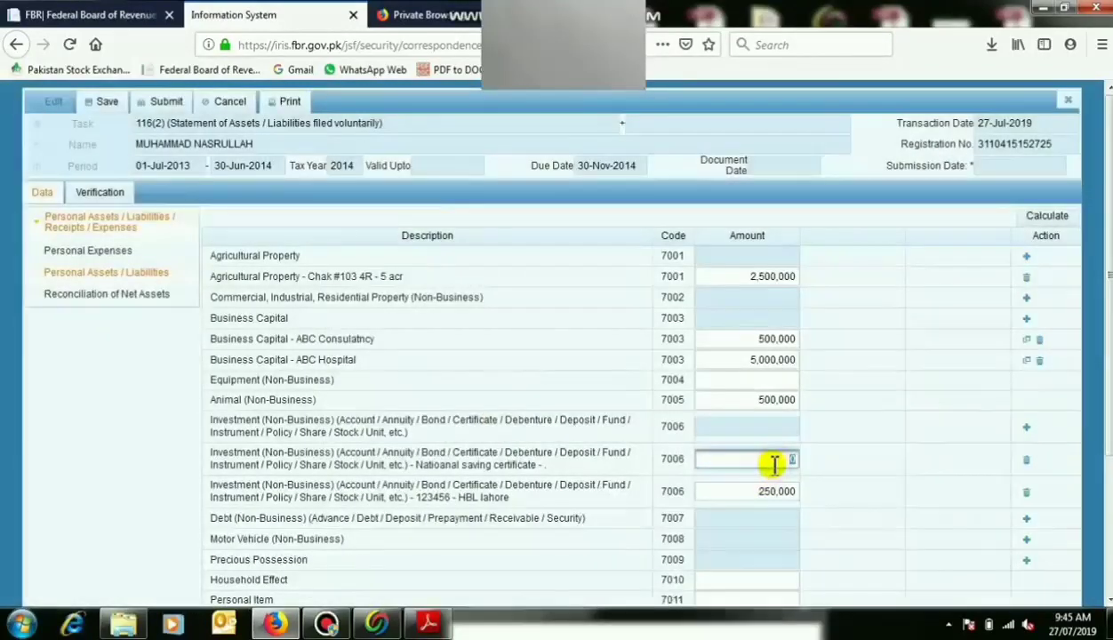
{"action": "type", "text": "400,000"}
{"action": "left_click", "coordinate": [804, 487]}
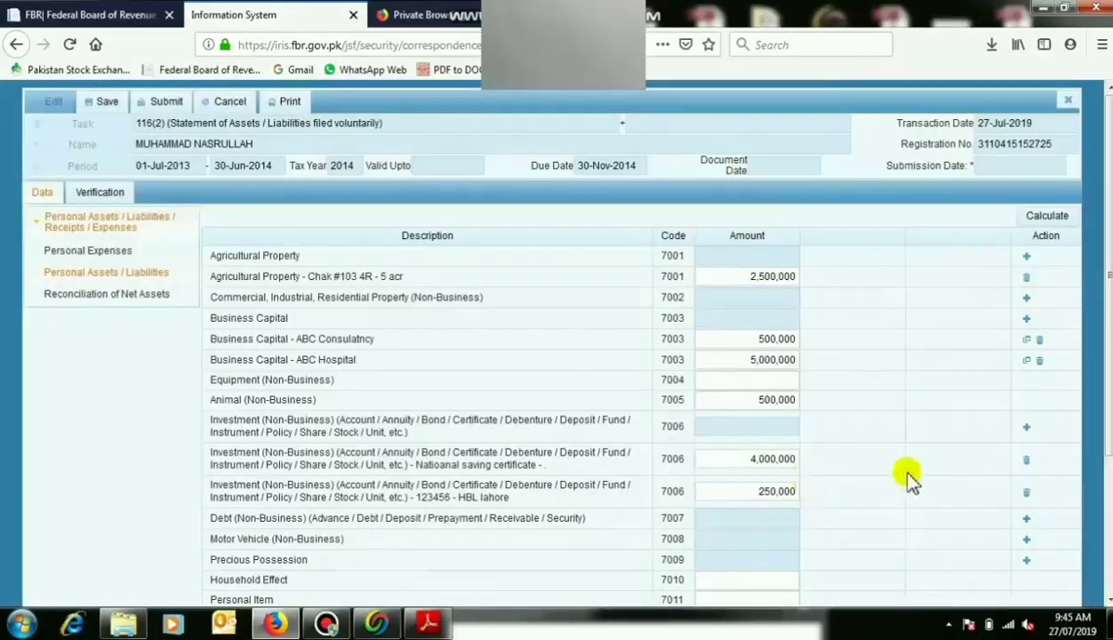
Add a 'Shares stock market misc' investment valued at 1,000,000.
{"action": "left_click", "coordinate": [1024, 431]}
{"action": "left_click", "coordinate": [567, 286]}
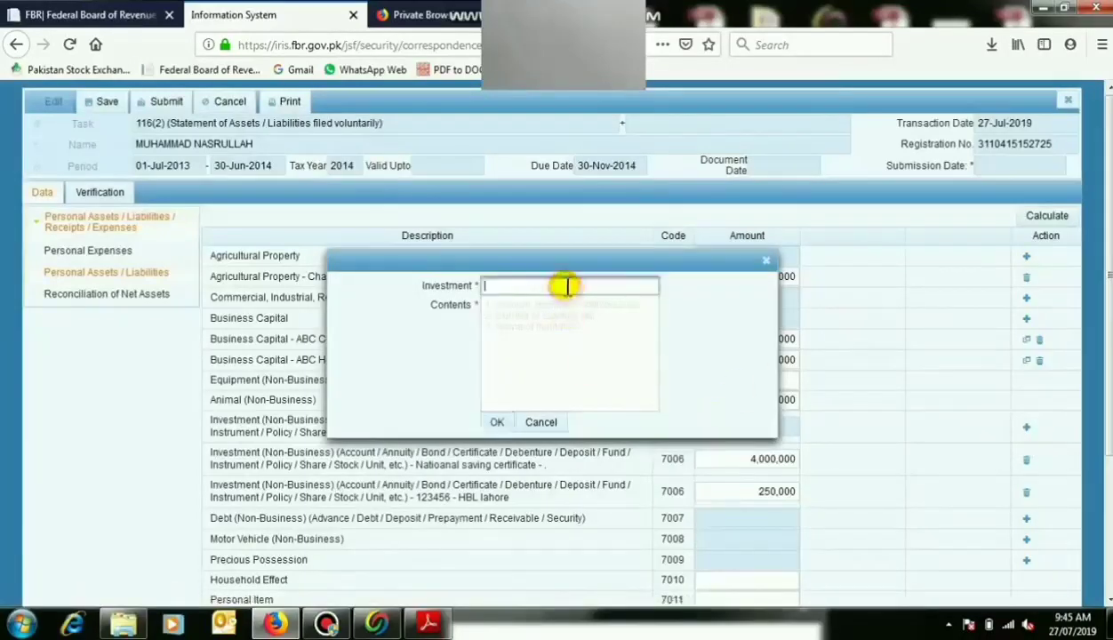
{"action": "type", "text": "Shares"}
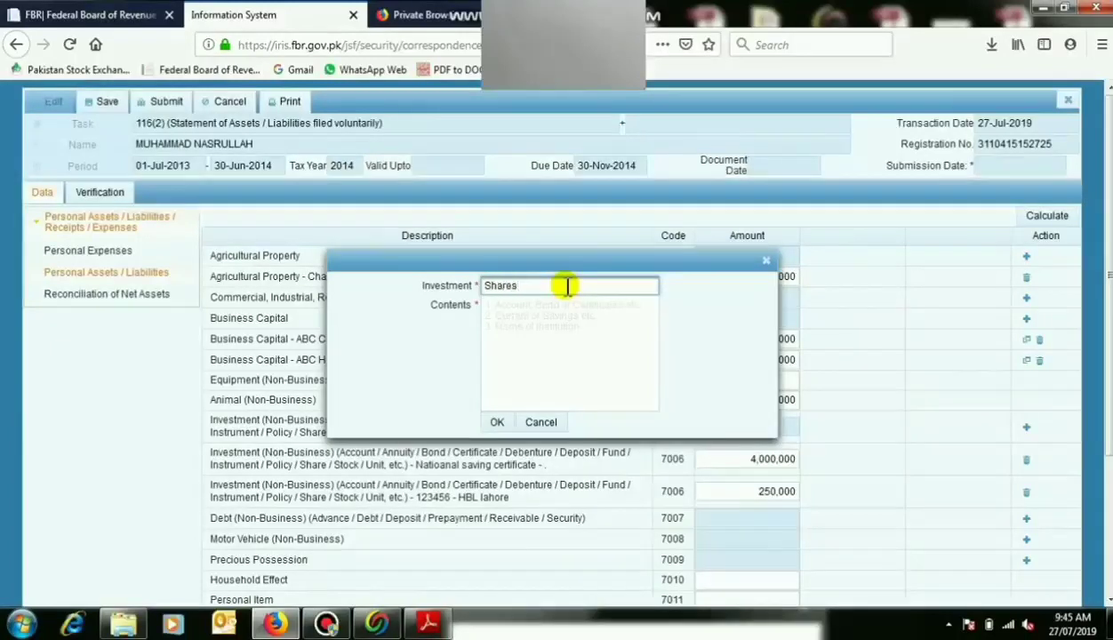
{"action": "key", "text": "Tab"}
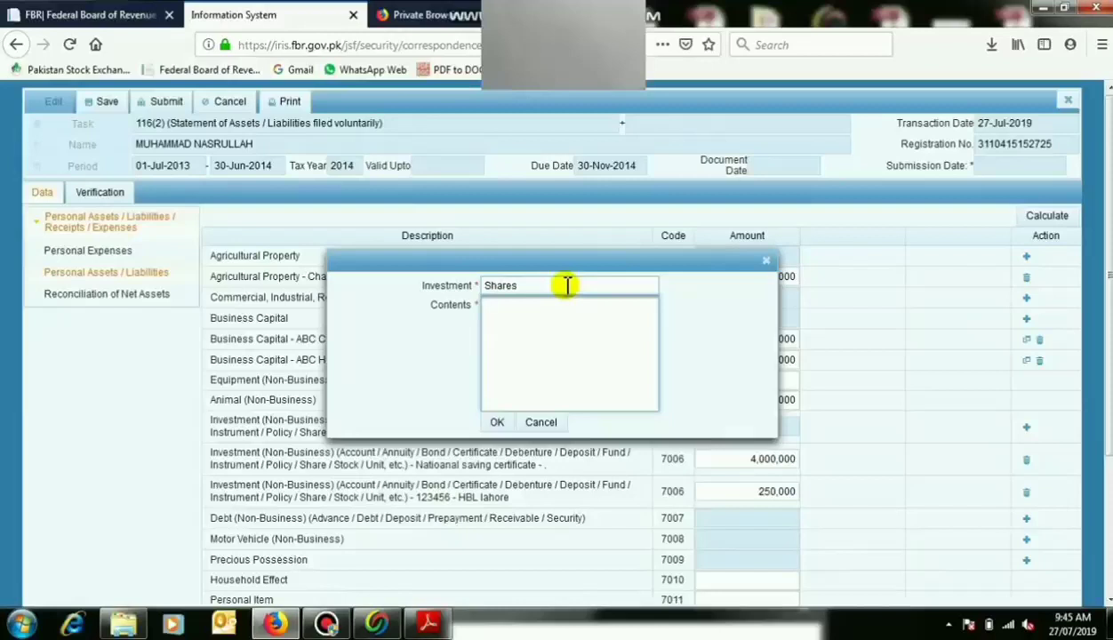
{"action": "left_click", "coordinate": [567, 285]}
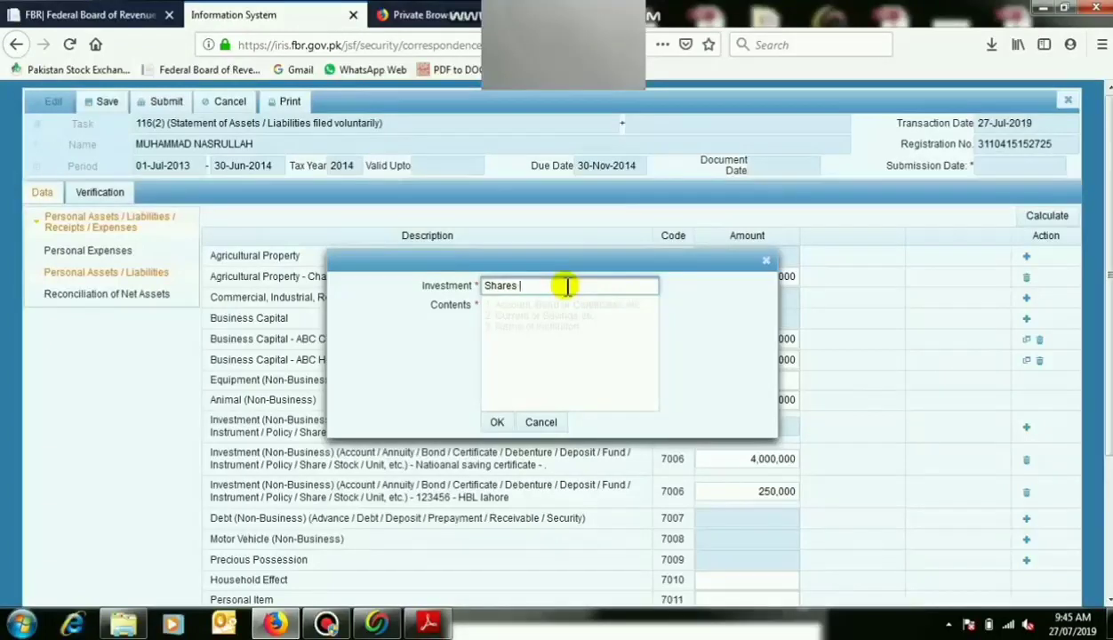
{"action": "type", "text": "stock"}
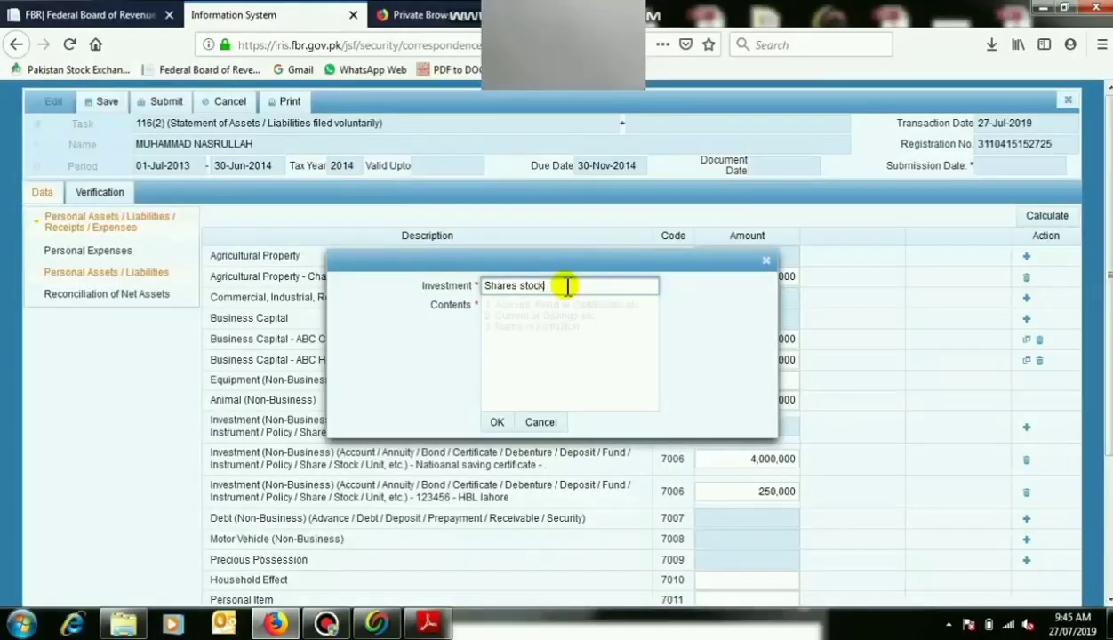
{"action": "type", "text": " mar"}
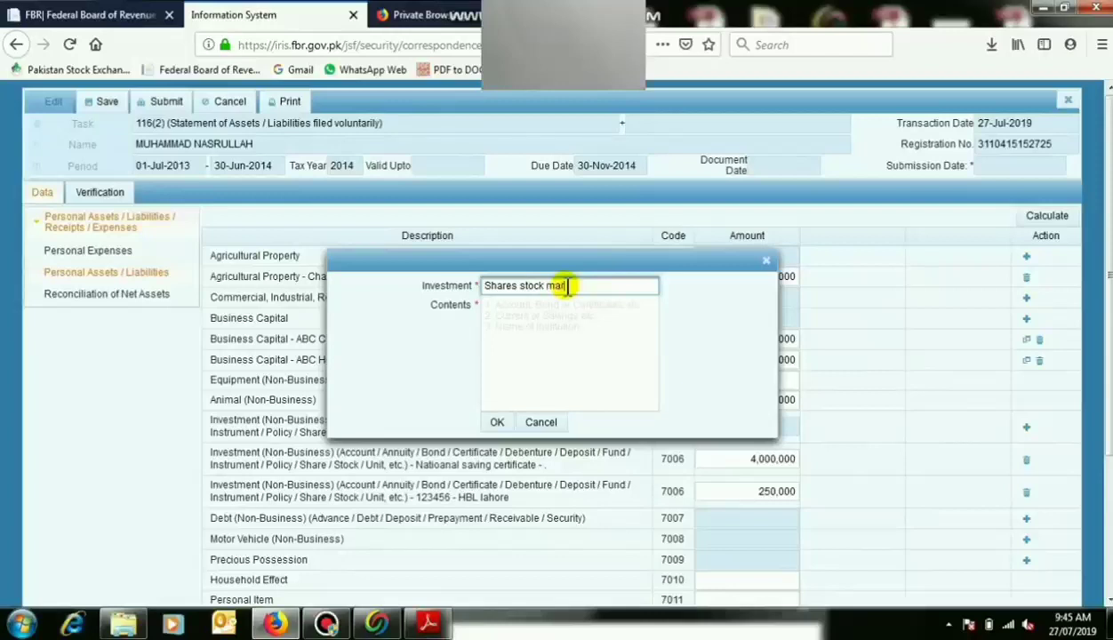
{"action": "type", "text": "ket misc"}
{"action": "key", "text": "Tab"}
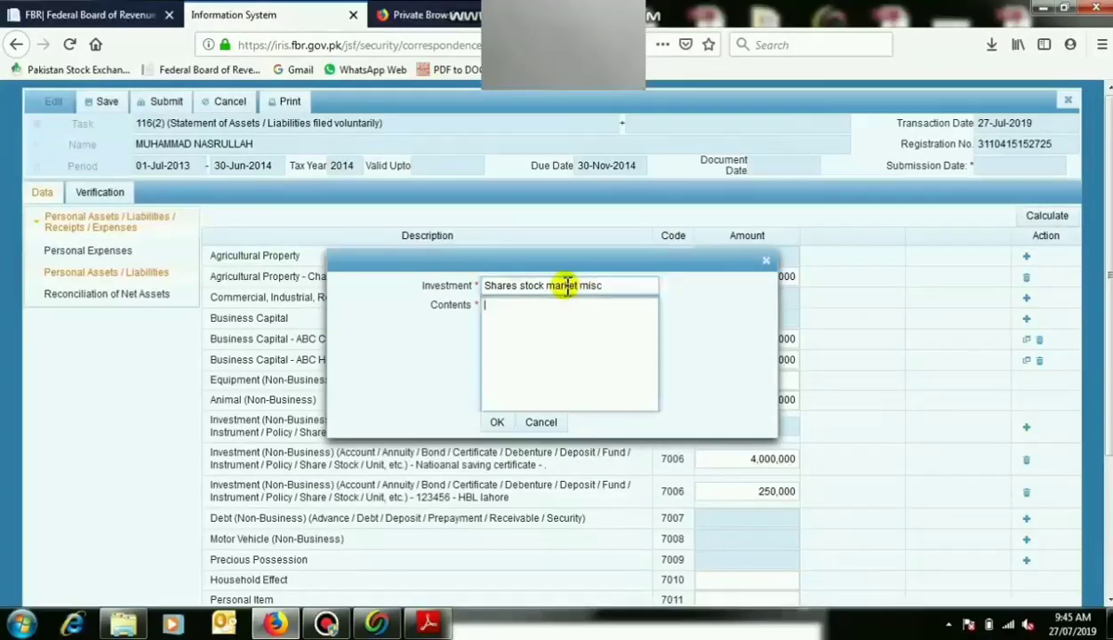
{"action": "type", "text": "."}
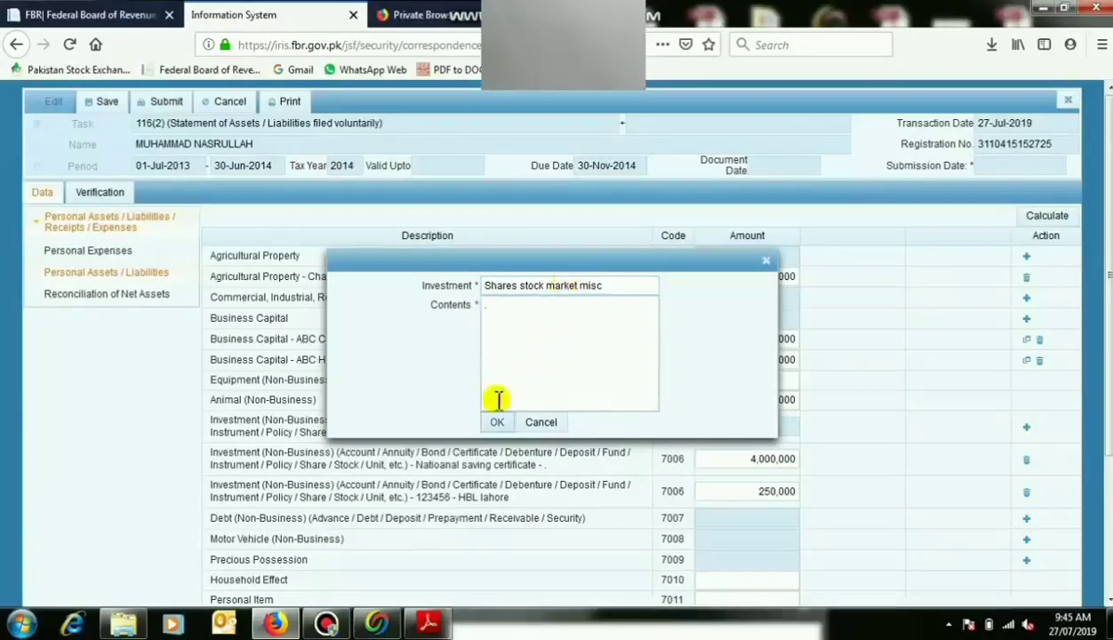
{"action": "left_click", "coordinate": [496, 423]}
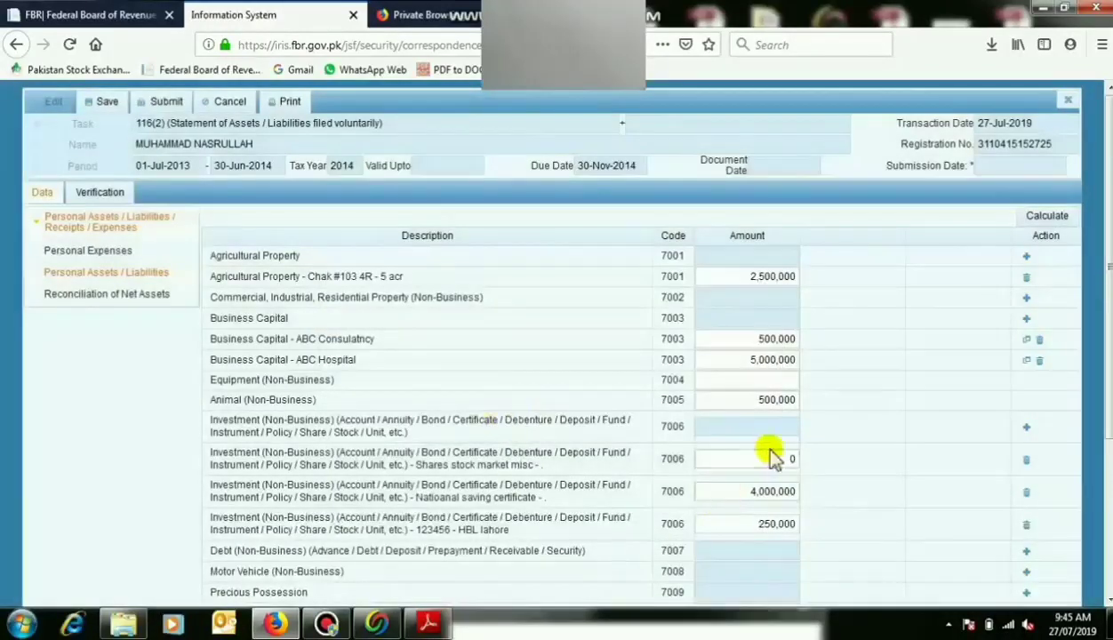
{"action": "left_click", "coordinate": [775, 456]}
{"action": "type", "text": "1000000"}
{"action": "left_click", "coordinate": [772, 526]}
{"action": "left_click", "coordinate": [919, 466]}
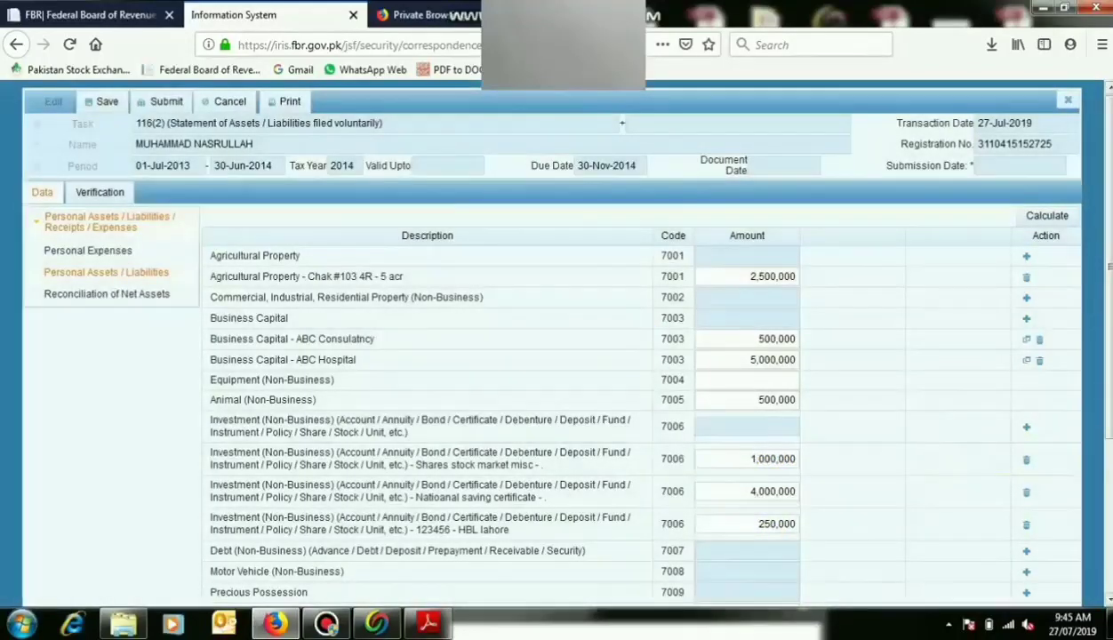
Add a Honda City non-business motor vehicle with its registration, valued at 2,540,000.
{"action": "scroll", "coordinate": [551, 337], "scroll_direction": "down", "scroll_amount": 2}
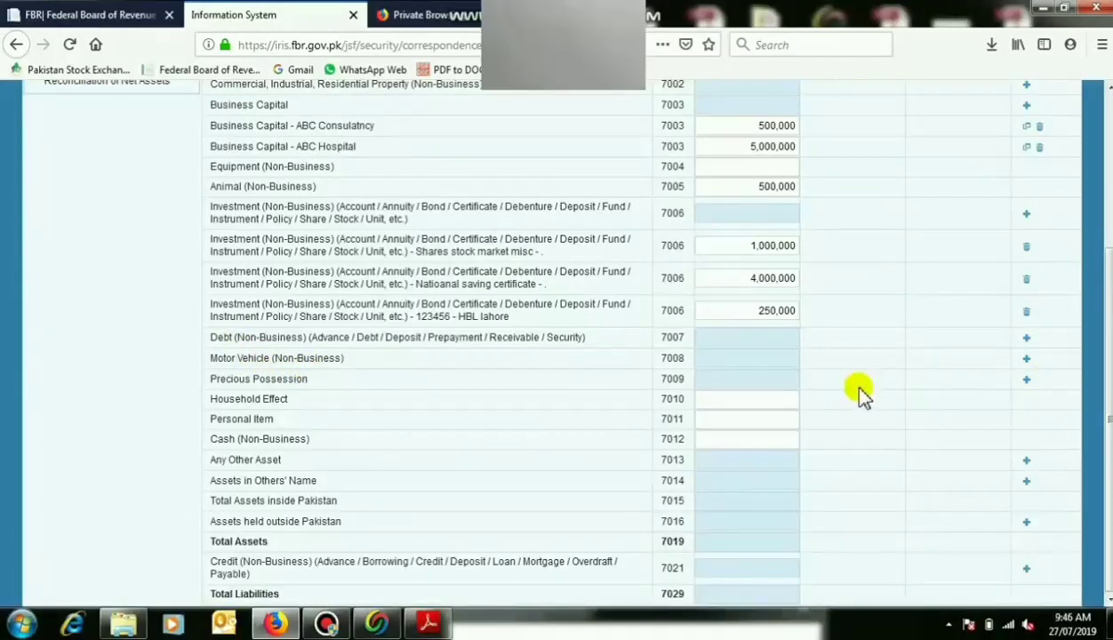
{"action": "left_click", "coordinate": [1026, 361]}
{"action": "left_click", "coordinate": [610, 288]}
{"action": "type", "text": "LEE"}
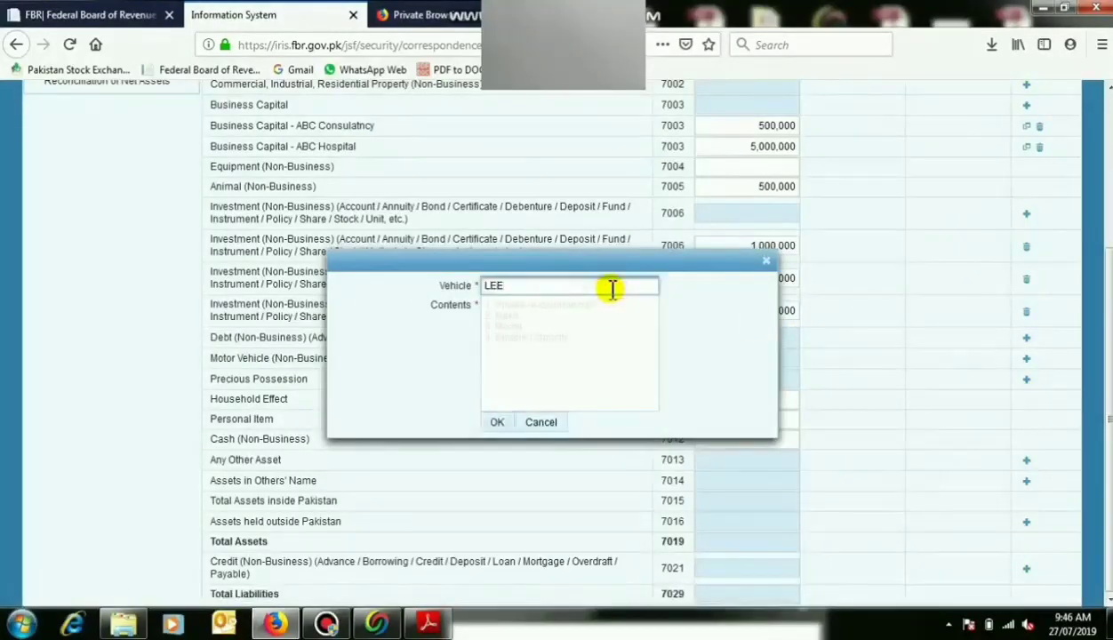
{"action": "type", "text": "-17-9522"}
{"action": "key", "text": "Tab"}
{"action": "type", "text": "honda city"}
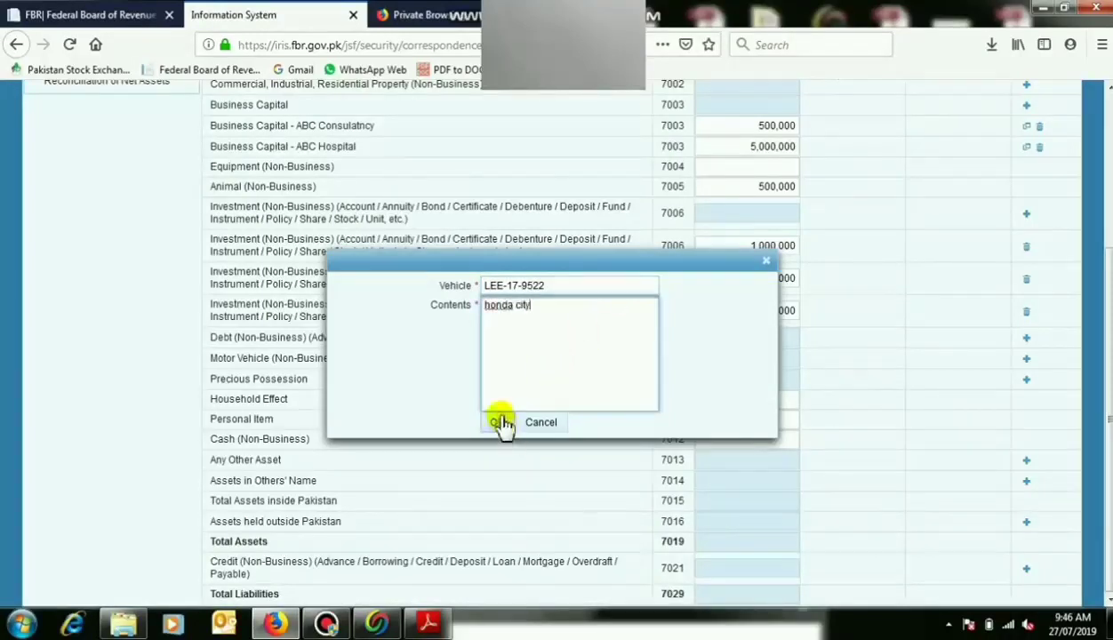
{"action": "left_click", "coordinate": [499, 423]}
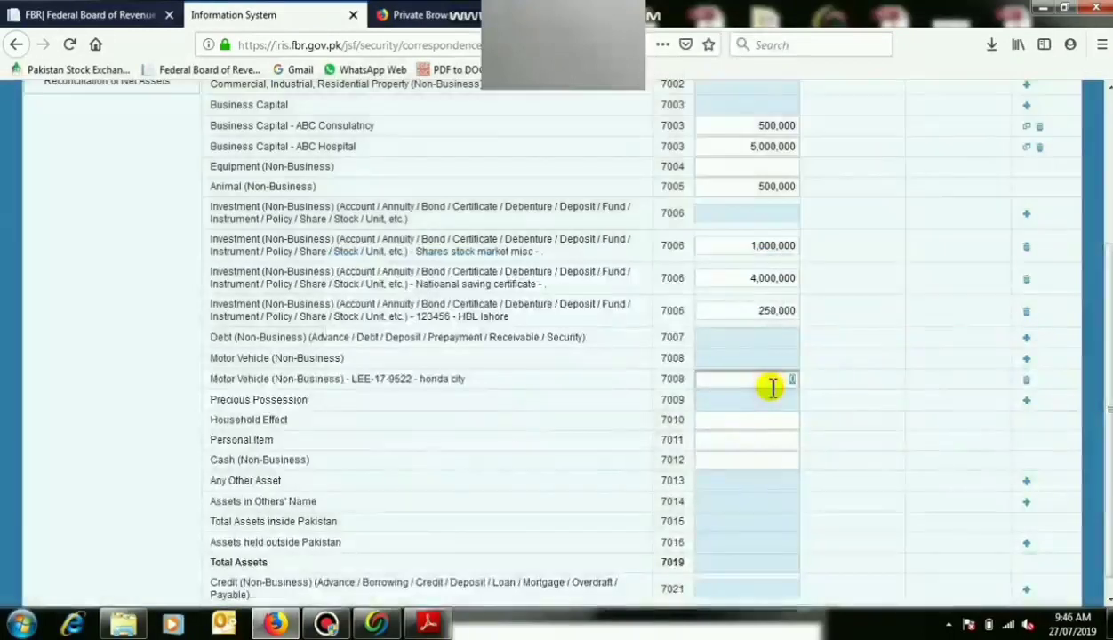
{"action": "left_click", "coordinate": [771, 385]}
{"action": "type", "text": "2,540,0"}
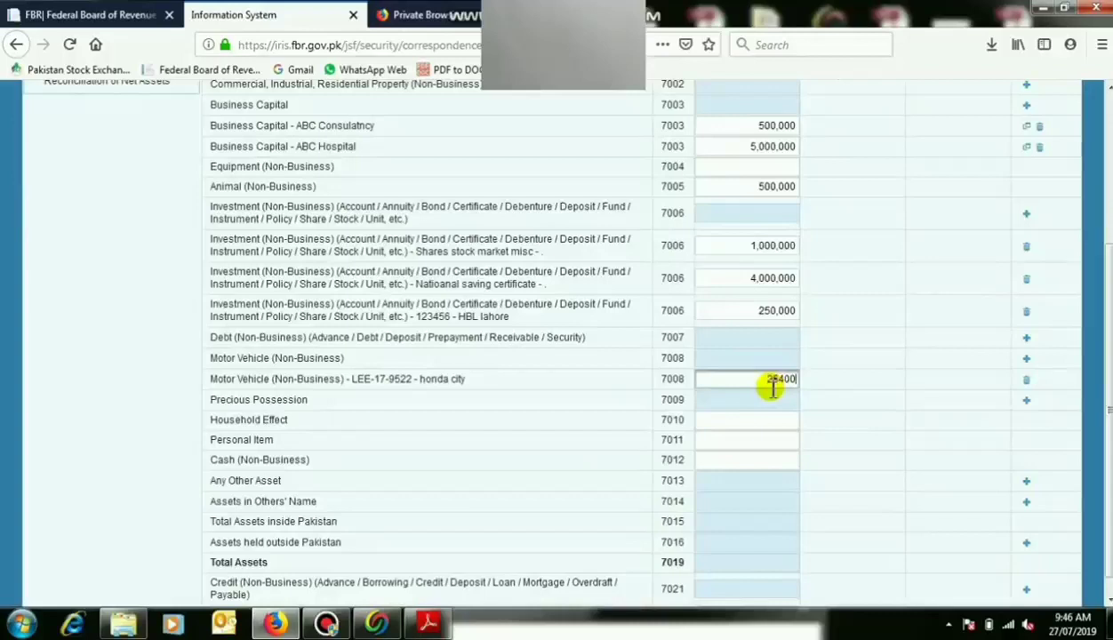
{"action": "type", "text": "0"}
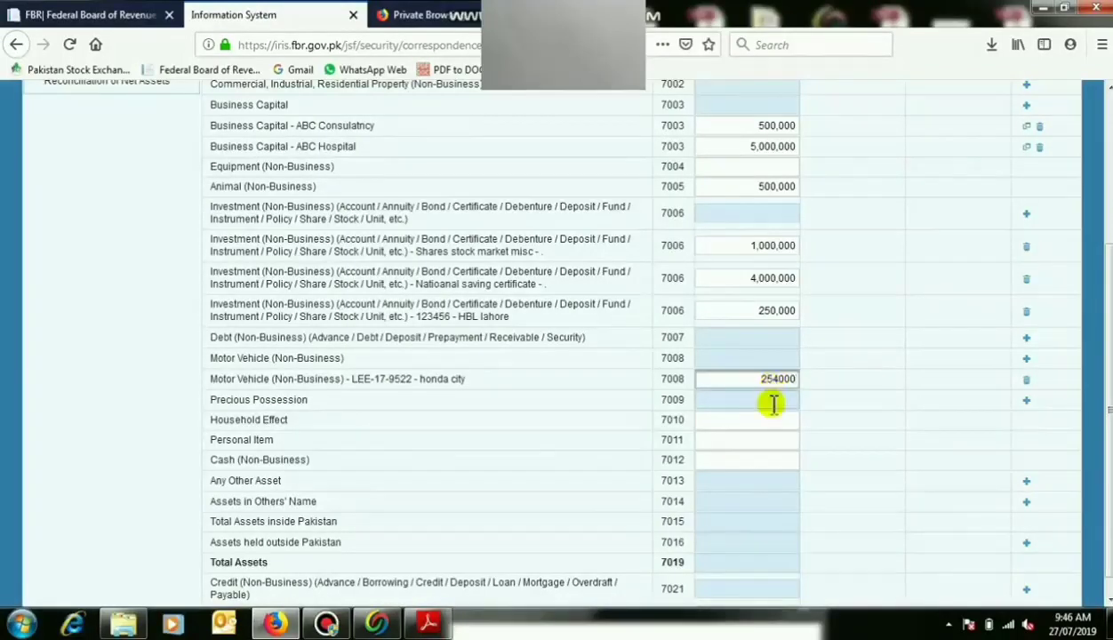
{"action": "type", "text": "0"}
{"action": "left_click", "coordinate": [773, 404]}
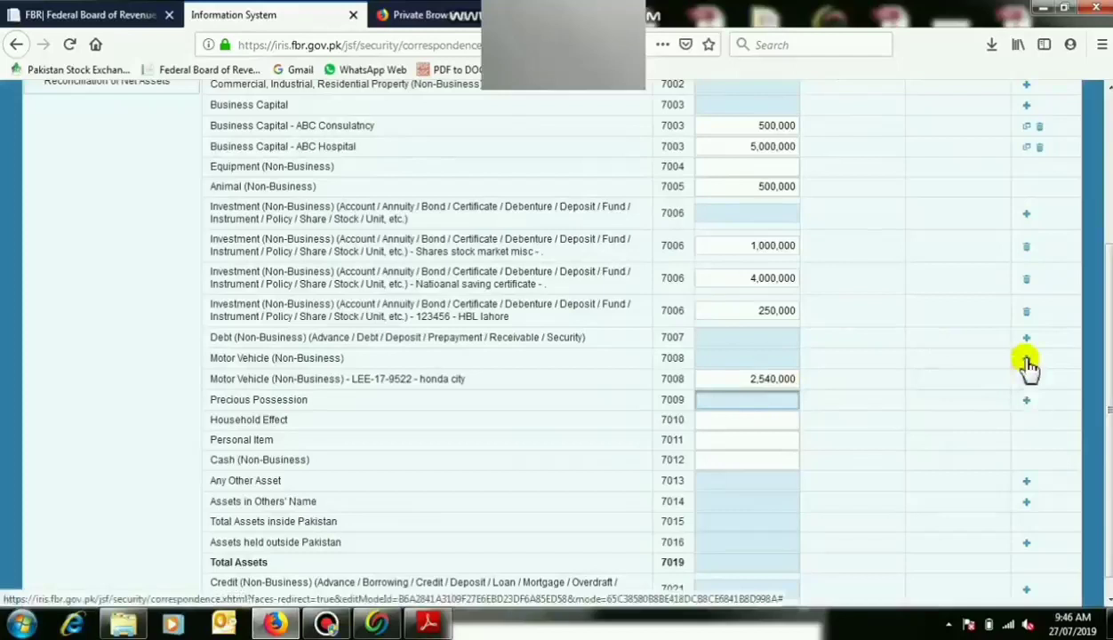
Add a precious possession described as 'Gold 20 tola' and clear its amount for entry.
{"action": "left_click", "coordinate": [1026, 400]}
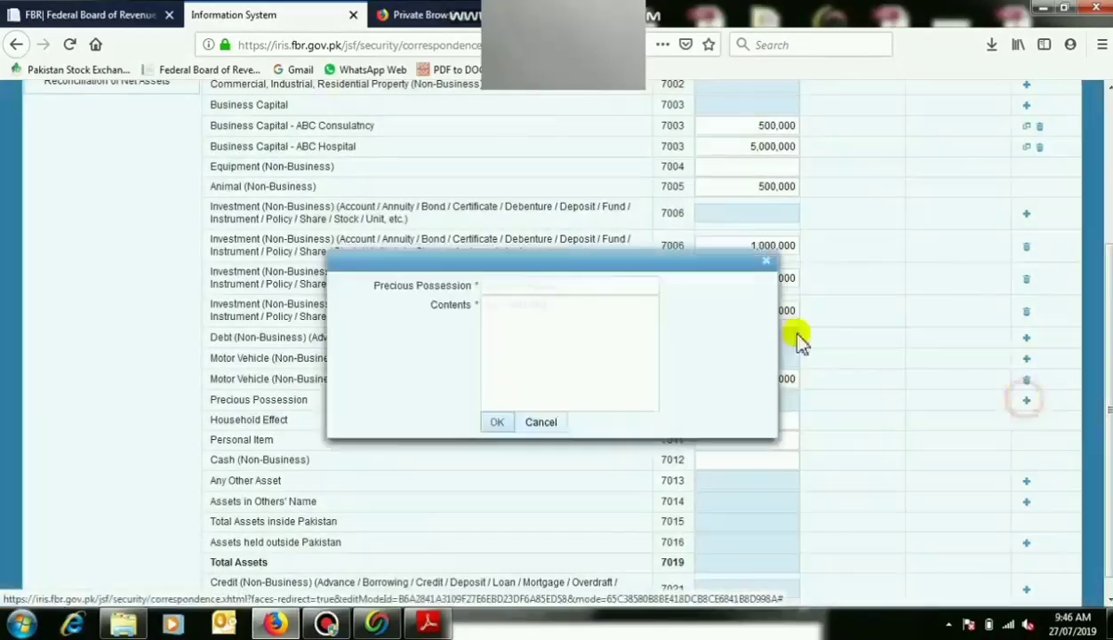
{"action": "left_click", "coordinate": [509, 284]}
{"action": "type", "text": "Gold"}
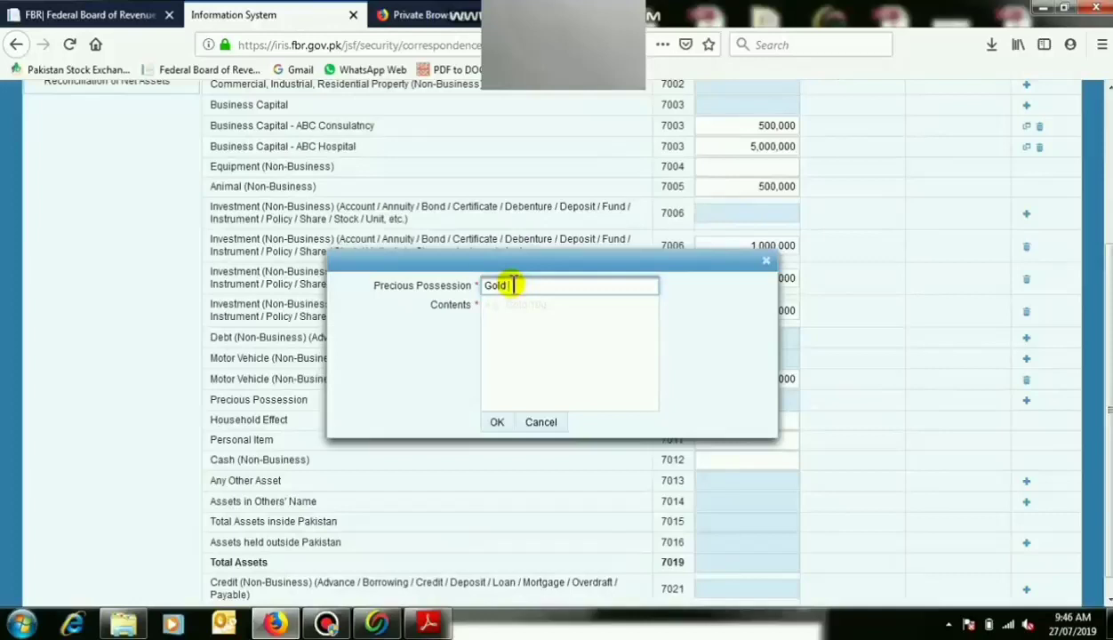
{"action": "type", "text": " 20 tola"}
{"action": "left_click", "coordinate": [526, 309]}
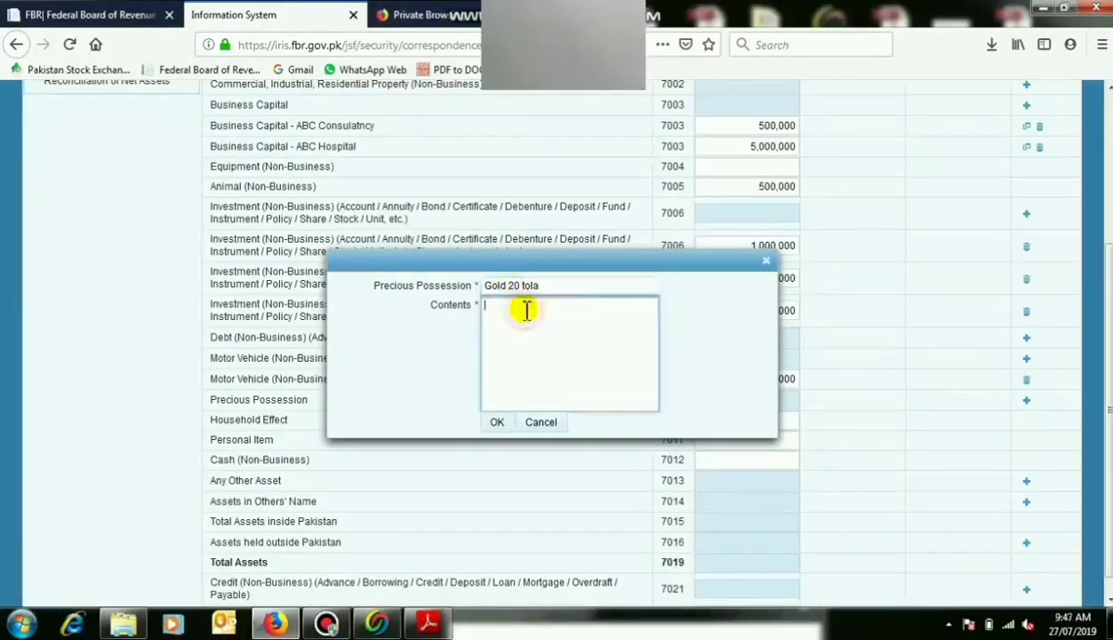
{"action": "left_click", "coordinate": [497, 422]}
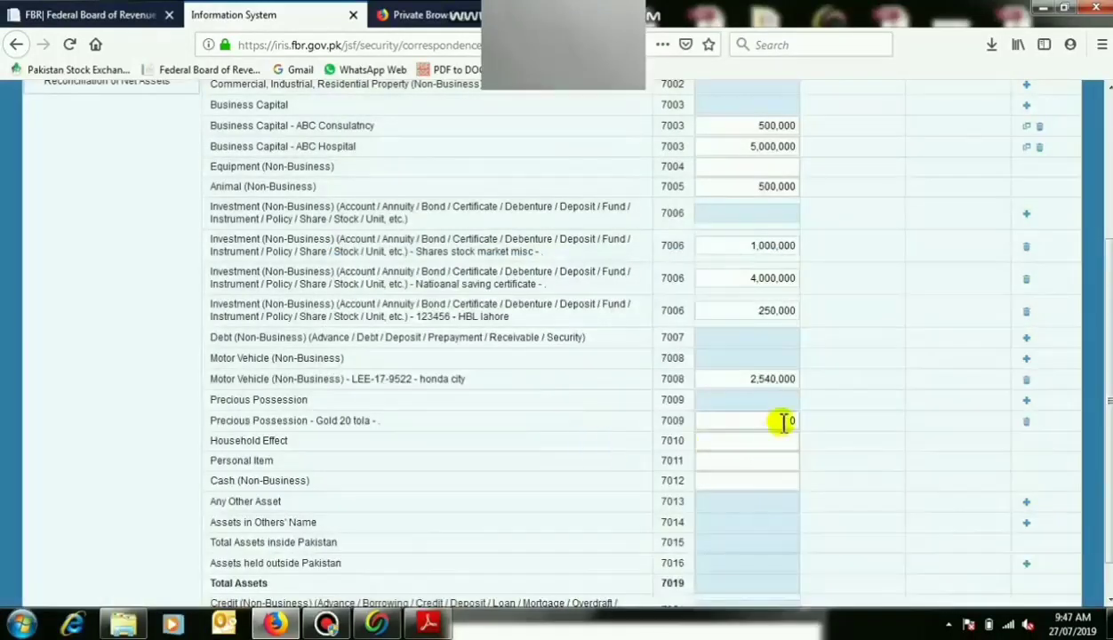
{"action": "left_click", "coordinate": [782, 421]}
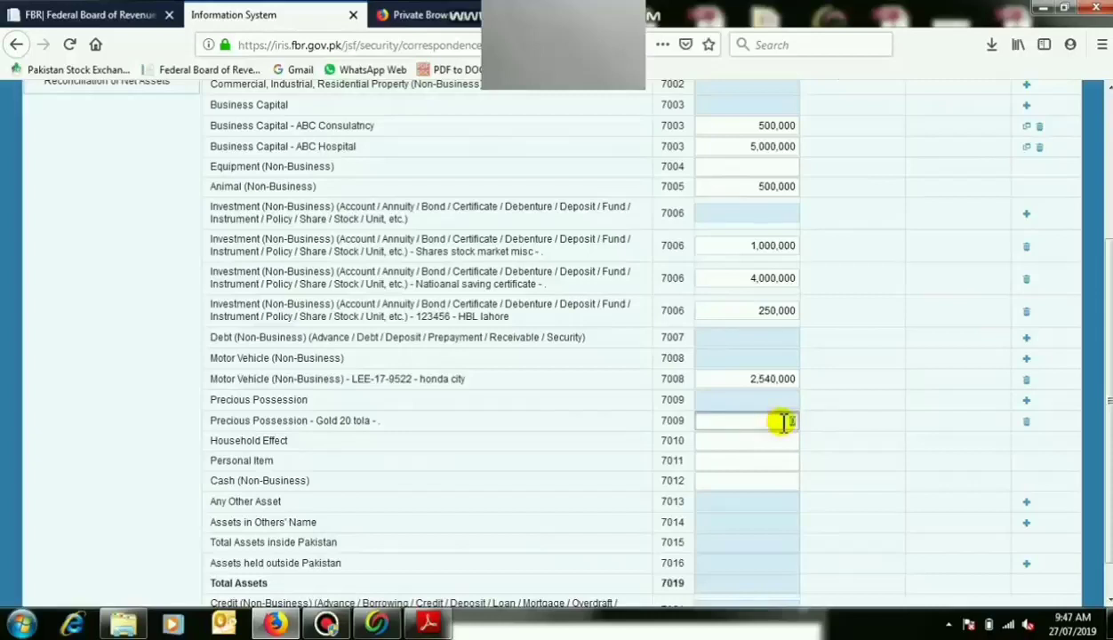
Fill fields 7009–7012: gold 1,000,000, household effects 2,540,000, personal items 550,000, cash 850,000.
{"action": "type", "text": "1,000,00"}
{"action": "type", "text": "0"}
{"action": "left_click", "coordinate": [770, 443]}
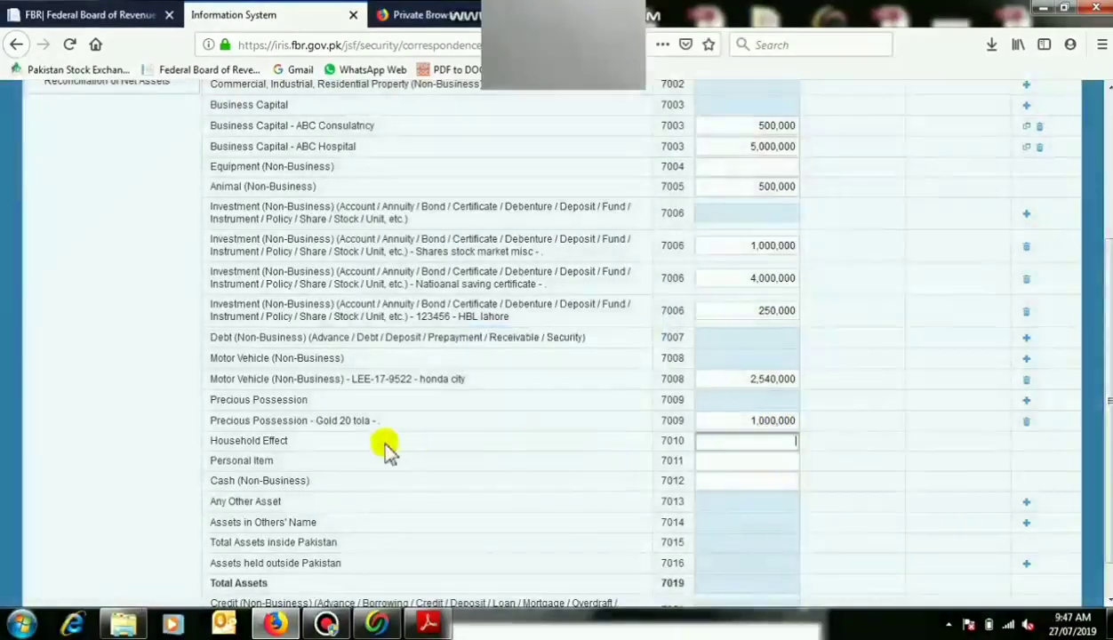
{"action": "type", "text": "2540000"}
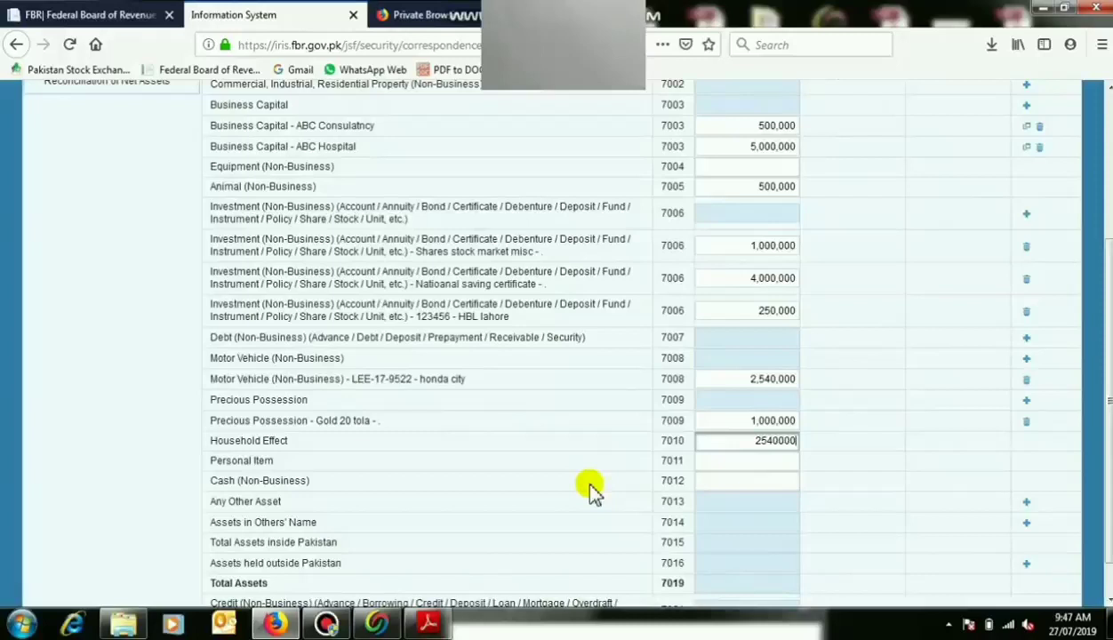
{"action": "left_click", "coordinate": [738, 460]}
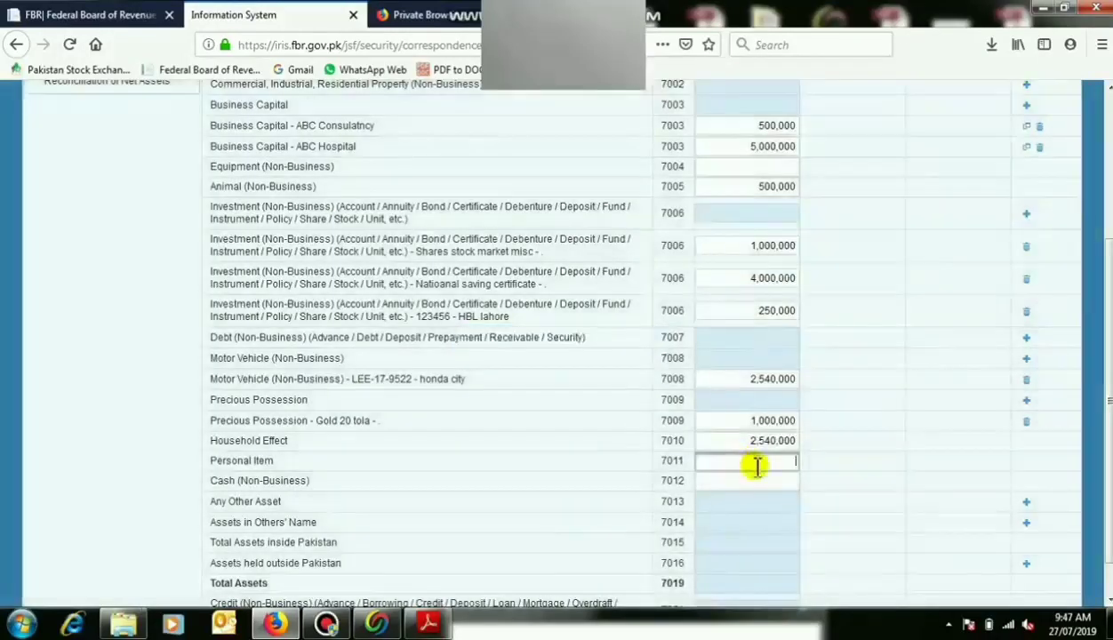
{"action": "type", "text": "550000"}
{"action": "left_click", "coordinate": [756, 480]}
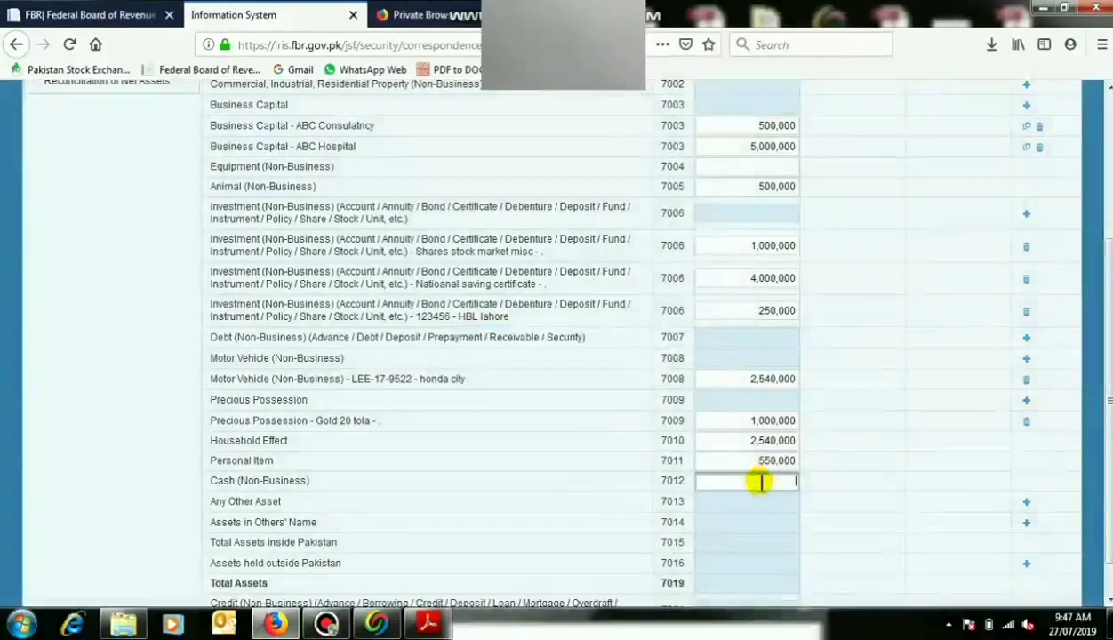
{"action": "type", "text": "850000"}
{"action": "left_click", "coordinate": [766, 505]}
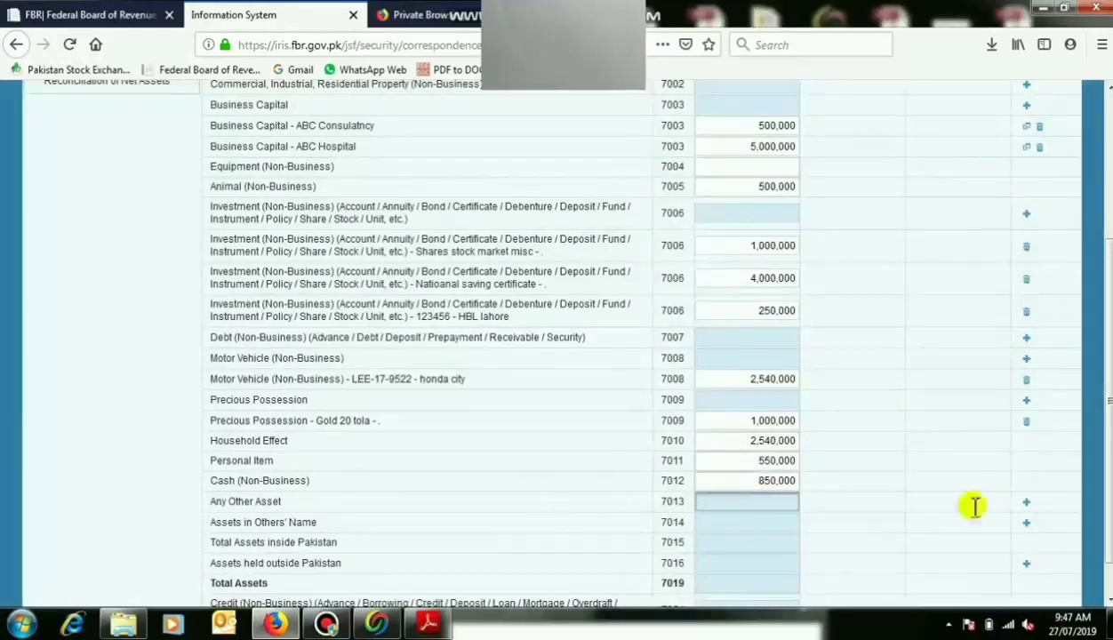
Add a 'Prize bond' item under Any Other Asset, acquired 7/6/17, with the benamidar's CNIC and name.
{"action": "left_click", "coordinate": [1028, 504]}
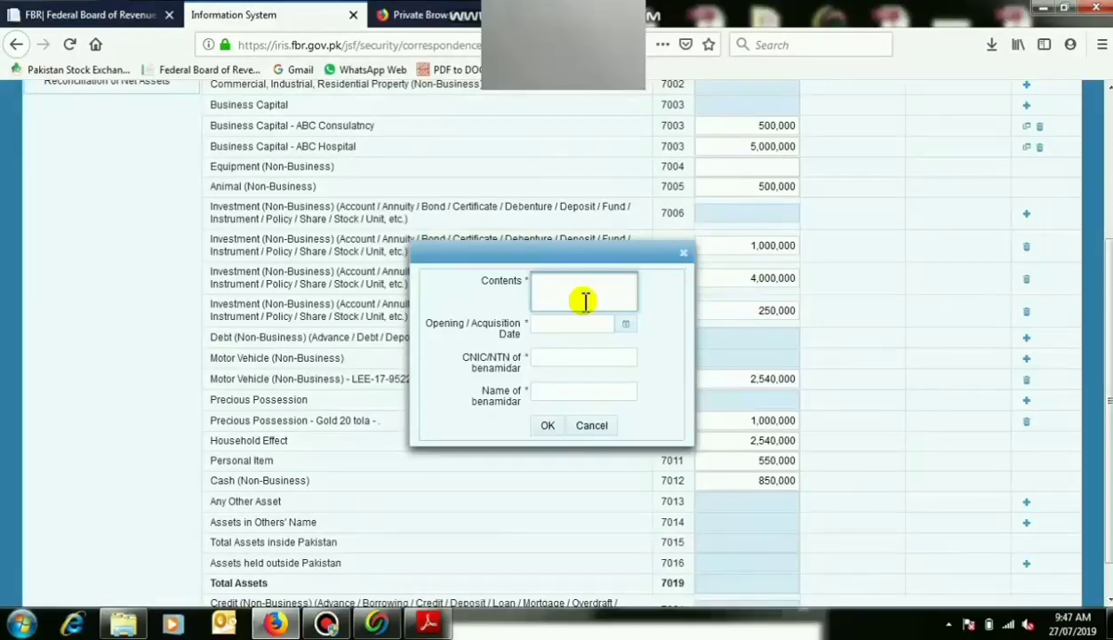
{"action": "type", "text": "Prize bond"}
{"action": "key", "text": "Tab"}
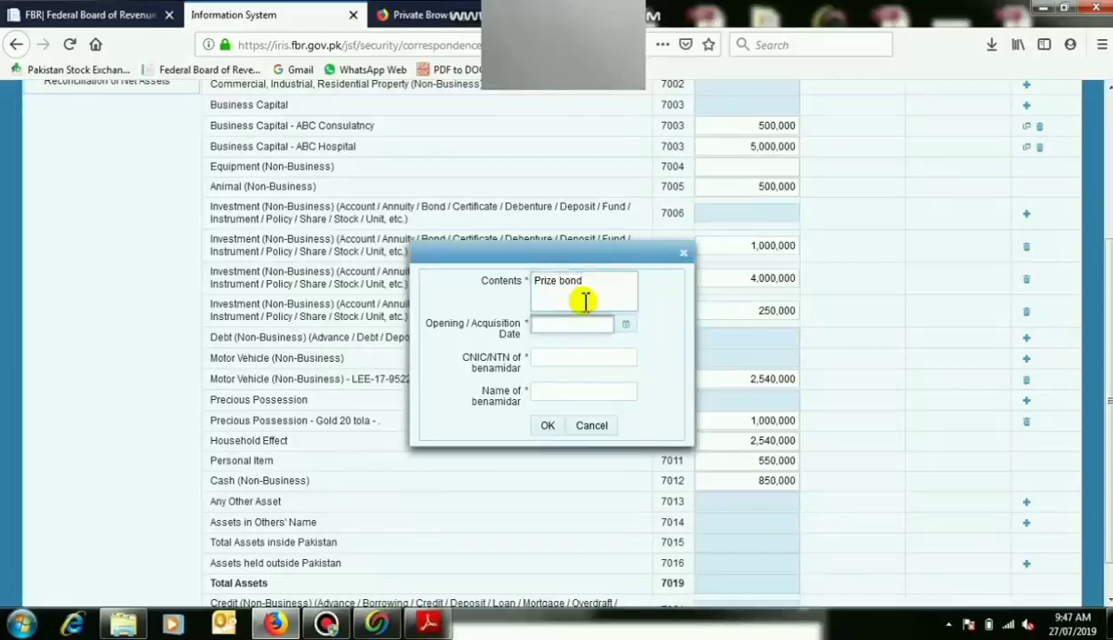
{"action": "left_click", "coordinate": [625, 326]}
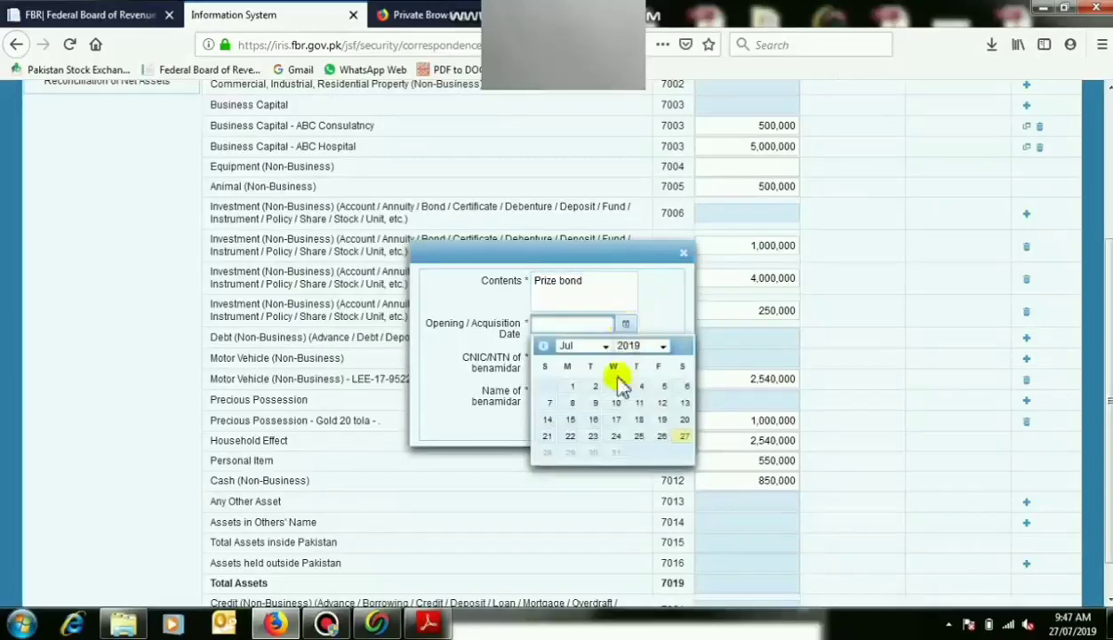
{"action": "left_click", "coordinate": [660, 348]}
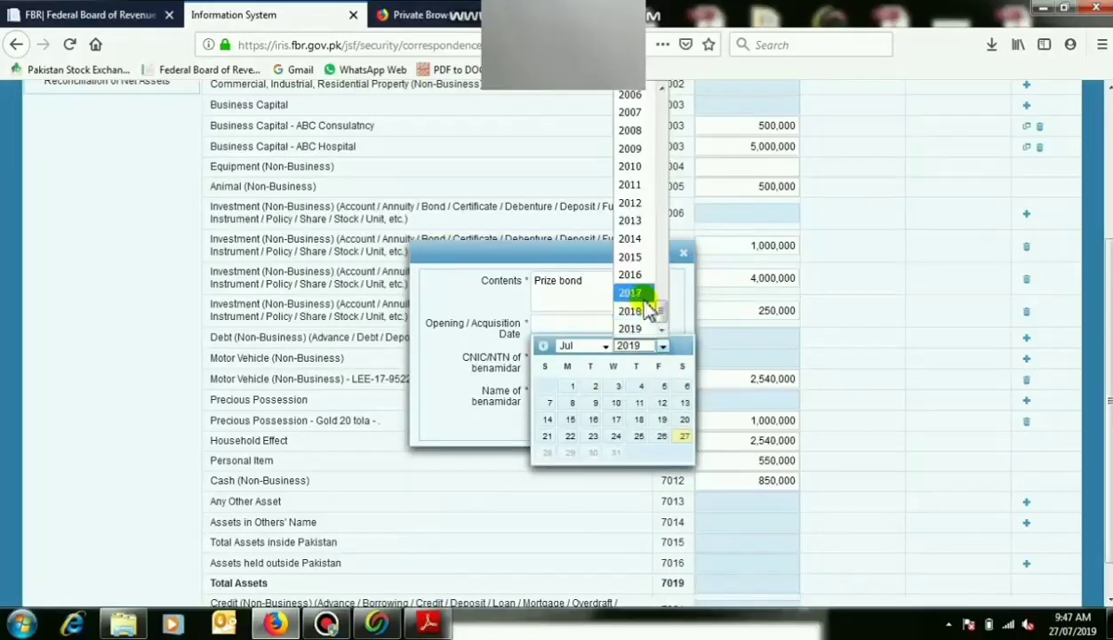
{"action": "left_click", "coordinate": [629, 292]}
{"action": "left_click", "coordinate": [640, 407]}
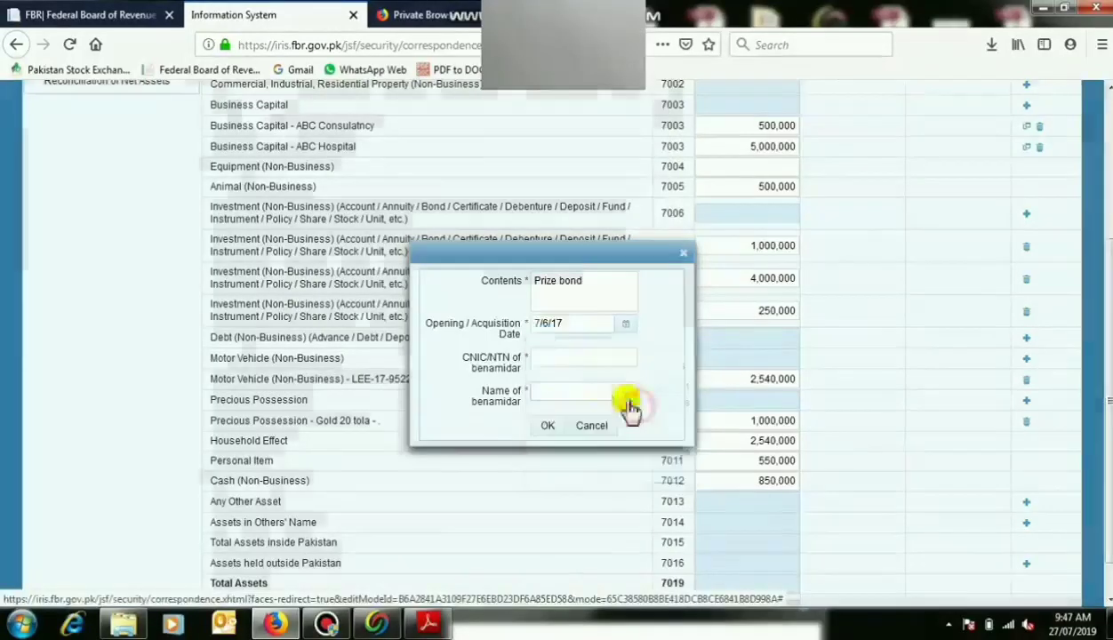
{"action": "left_click", "coordinate": [573, 358]}
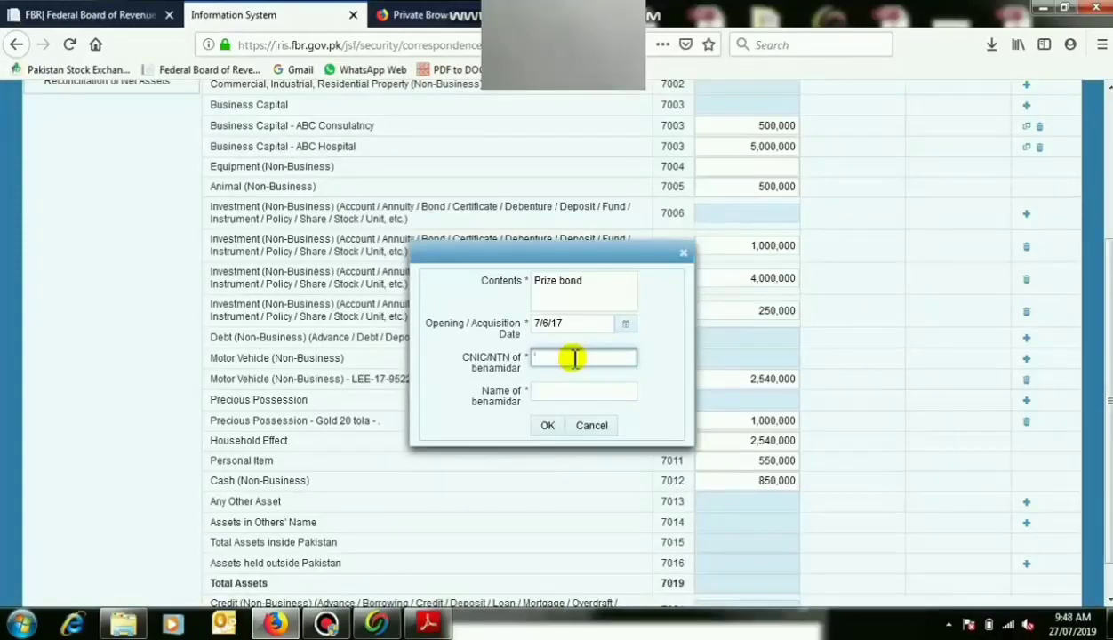
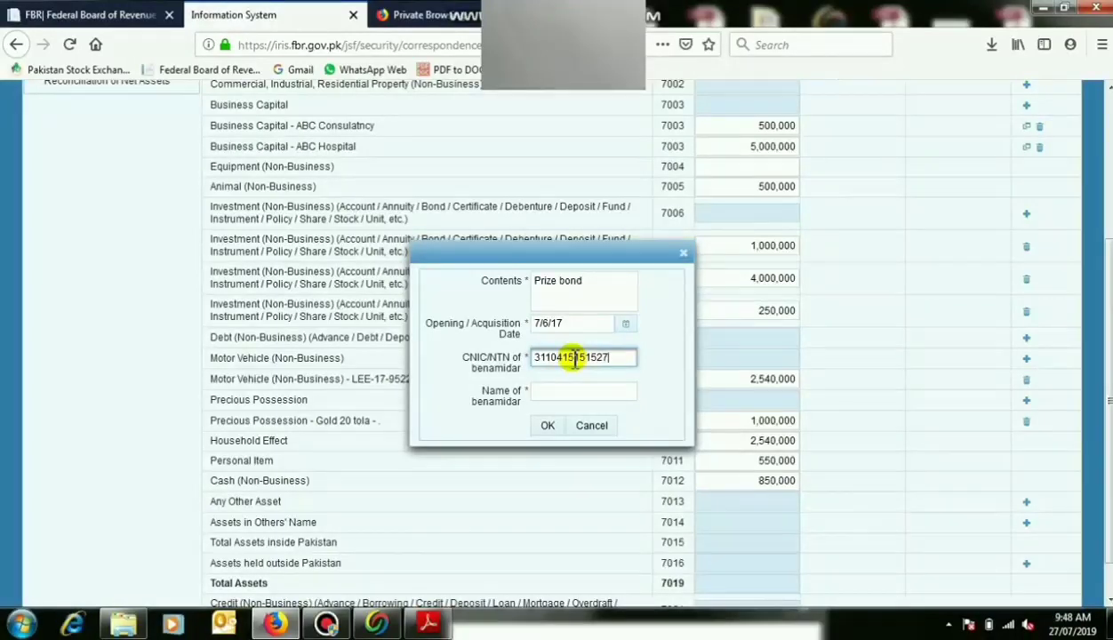
{"action": "key", "text": "Tab"}
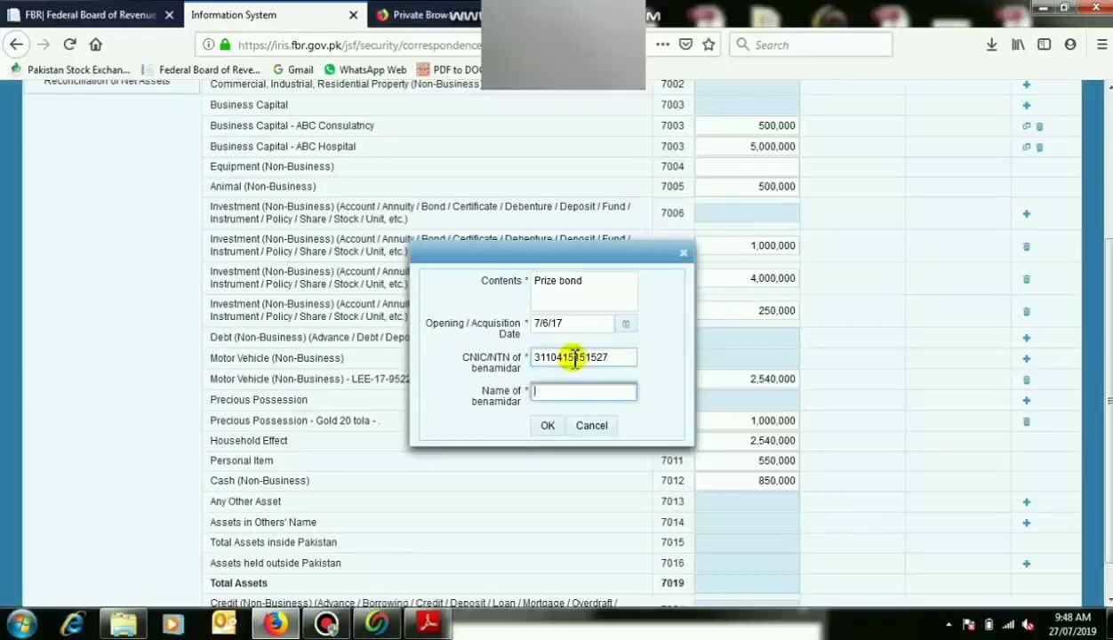
{"action": "type", "text": "Mr a"}
{"action": "left_click", "coordinate": [548, 425]}
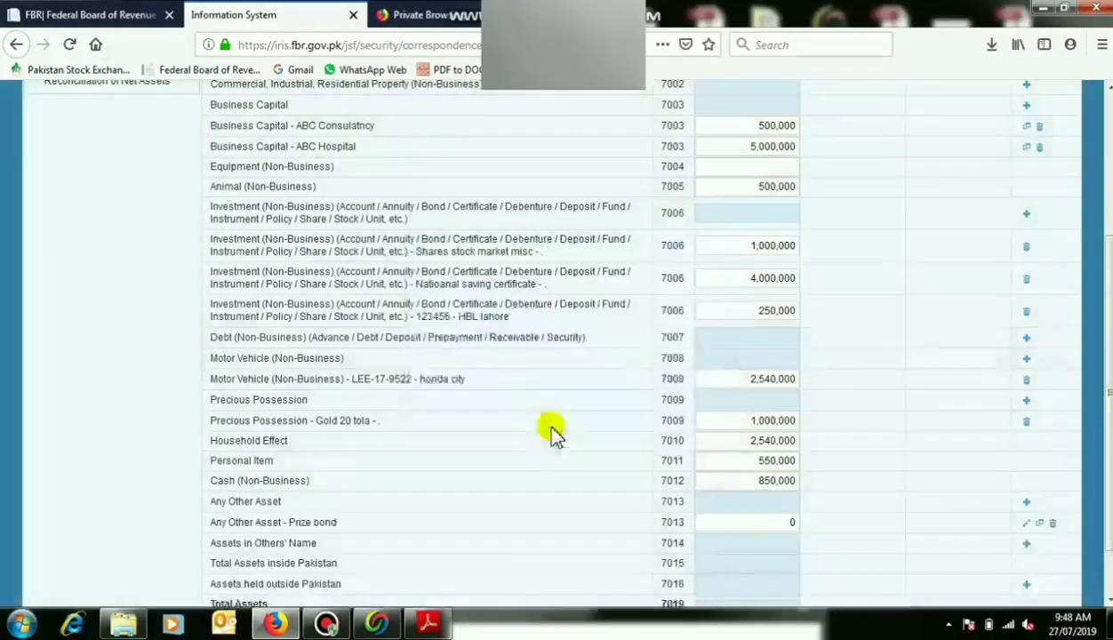
Replace the Prize bond's amount with its declared value and commit it.
{"action": "left_click", "coordinate": [757, 526]}
{"action": "key", "text": "BackSpace"}
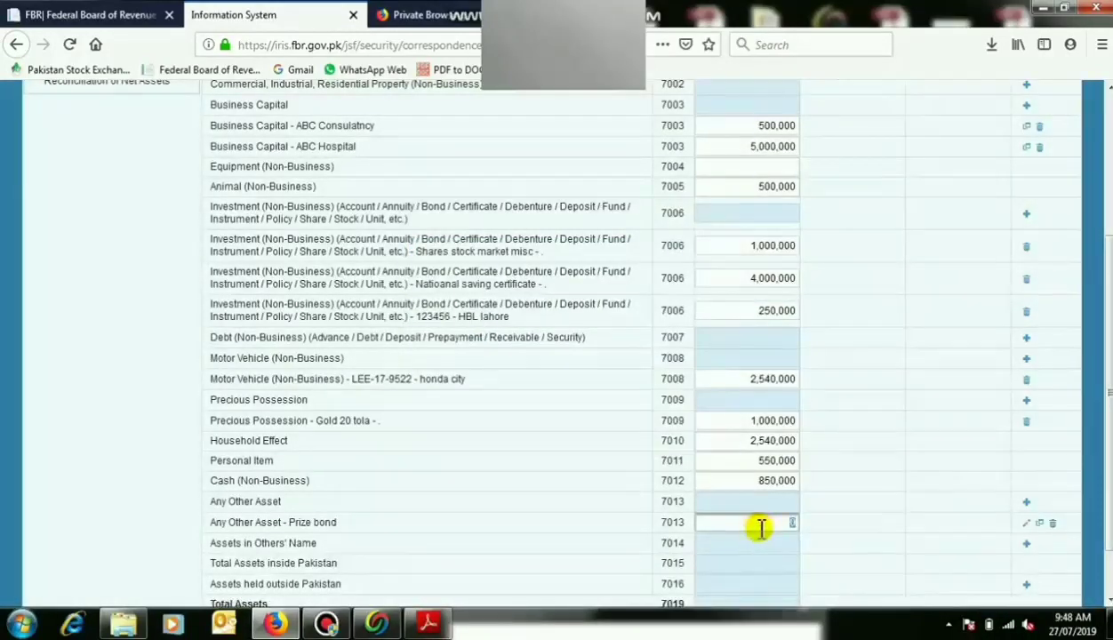
{"action": "type", "text": "7500000"}
{"action": "left_click", "coordinate": [822, 528]}
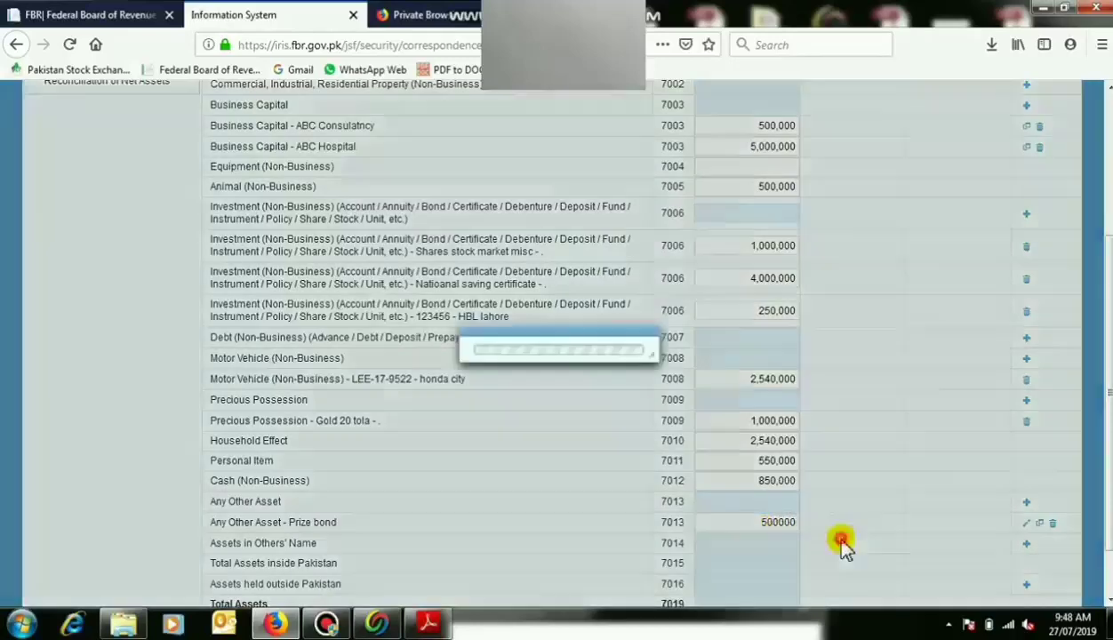
{"action": "scroll", "coordinate": [875, 504], "scroll_direction": "down", "scroll_amount": 1}
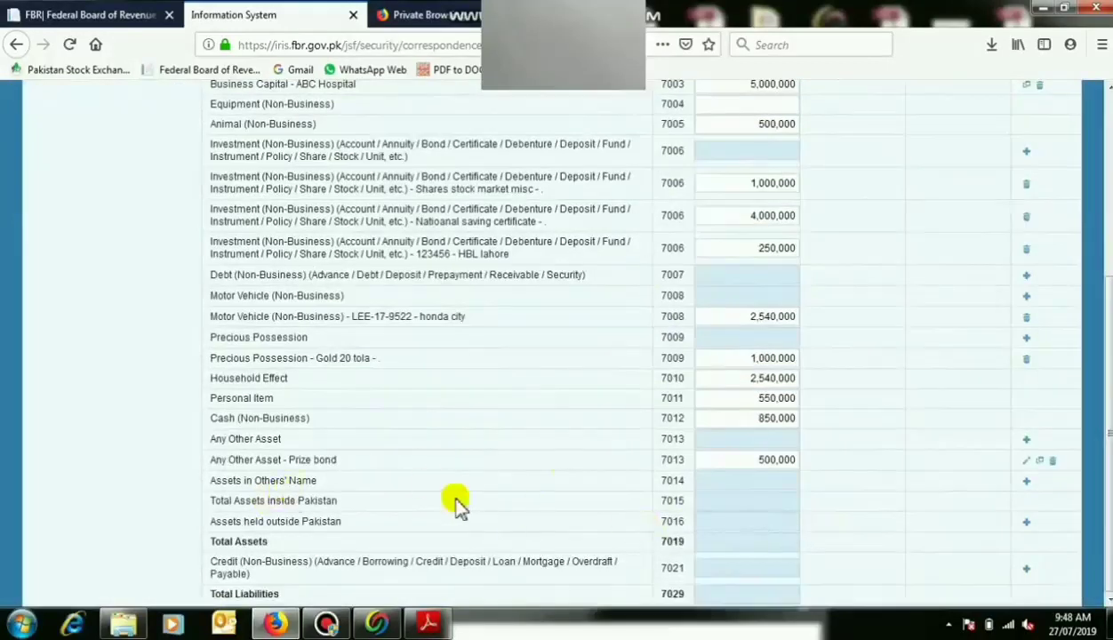
Add 'Priz 15 maila. behria town lahore(on the name of son)' under Assets in Others' Name, dated 7/6/17, with benamidar details.
{"action": "left_click", "coordinate": [1026, 481]}
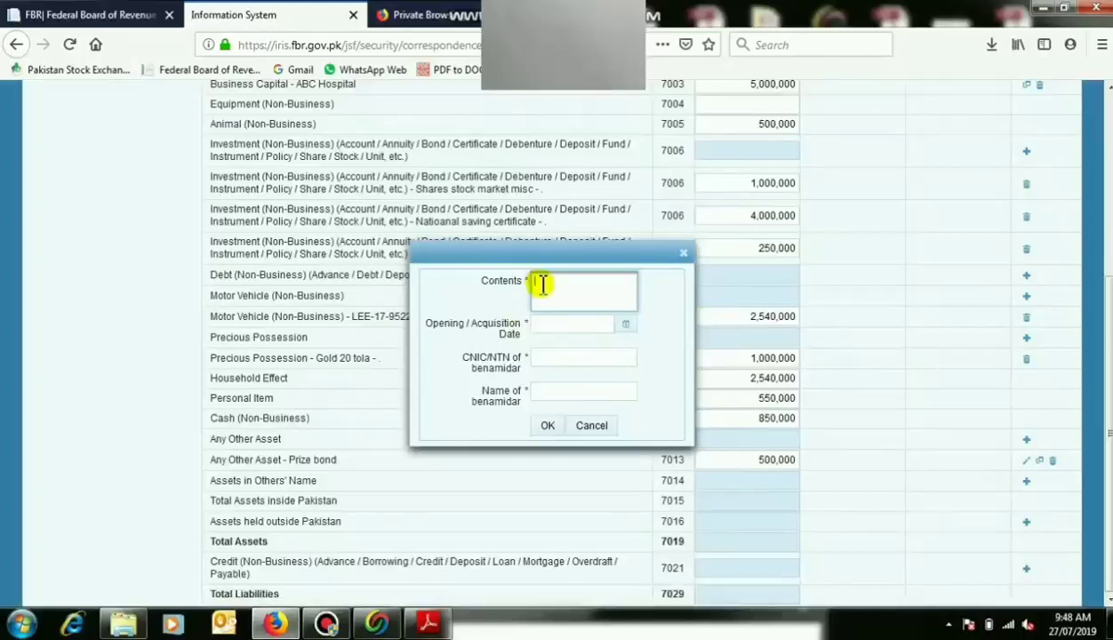
{"action": "type", "text": "Pri"}
{"action": "type", "text": "z"}
{"action": "type", "text": " 15 mai"}
{"action": "type", "text": "la"}
{"action": "type", "text": ". b"}
{"action": "type", "text": "ehria "}
{"action": "type", "text": "town"}
{"action": "type", "text": " lahore"}
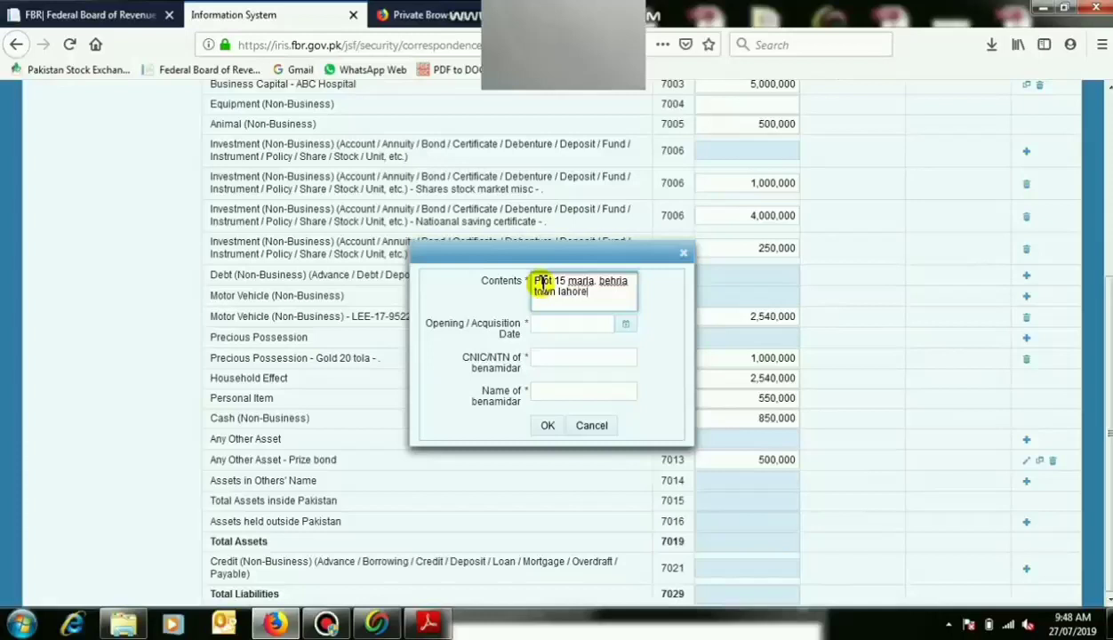
{"action": "type", "text": "(on the name of"}
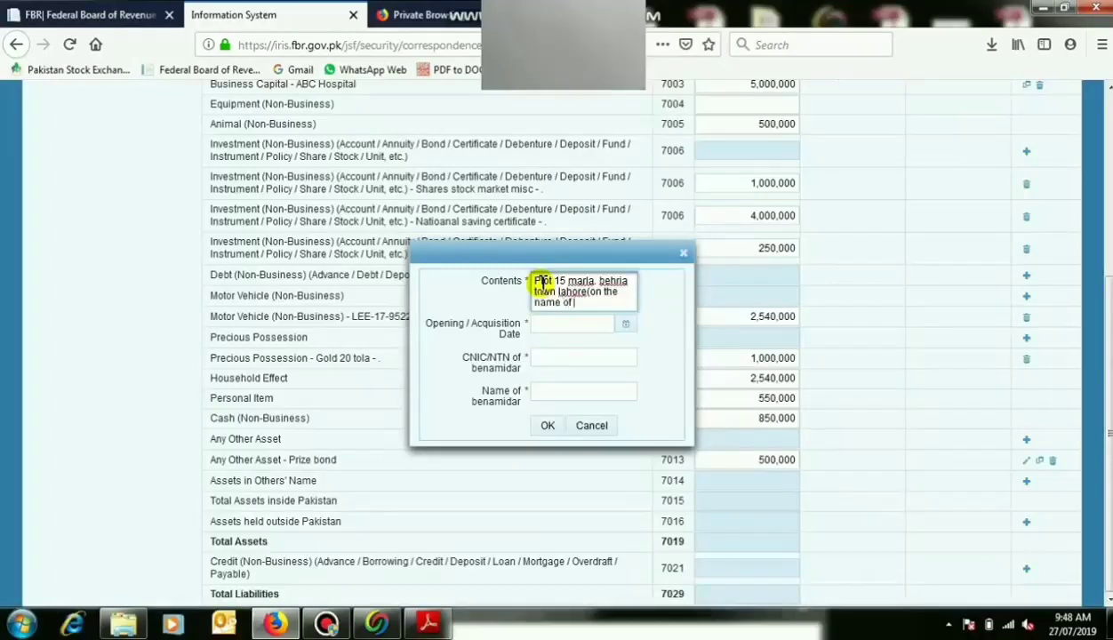
{"action": "type", "text": " son"}
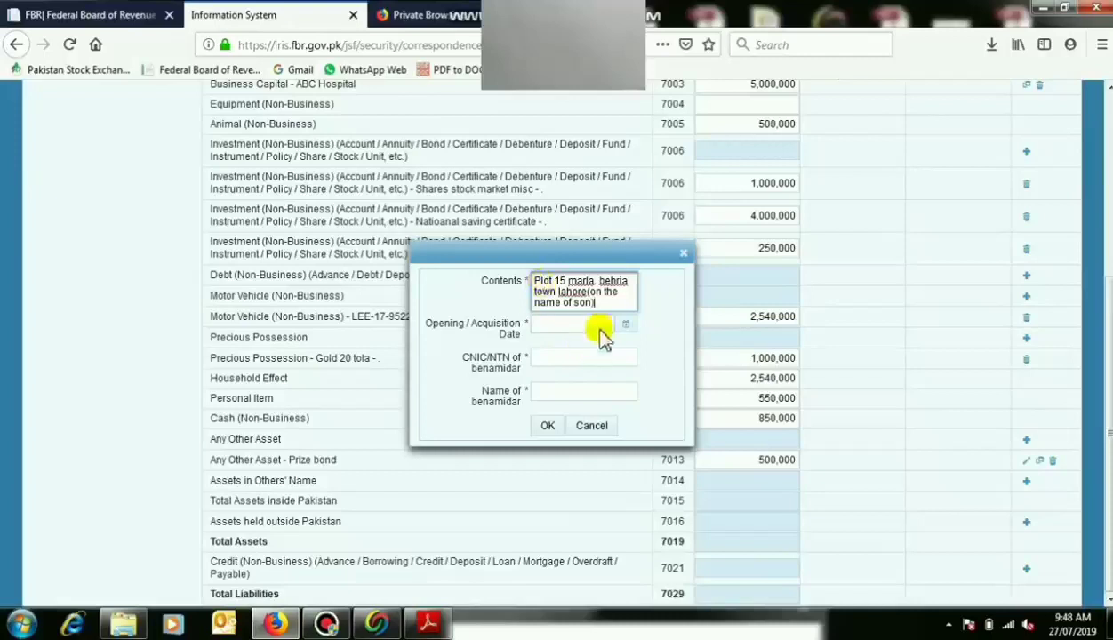
{"action": "left_click", "coordinate": [625, 324]}
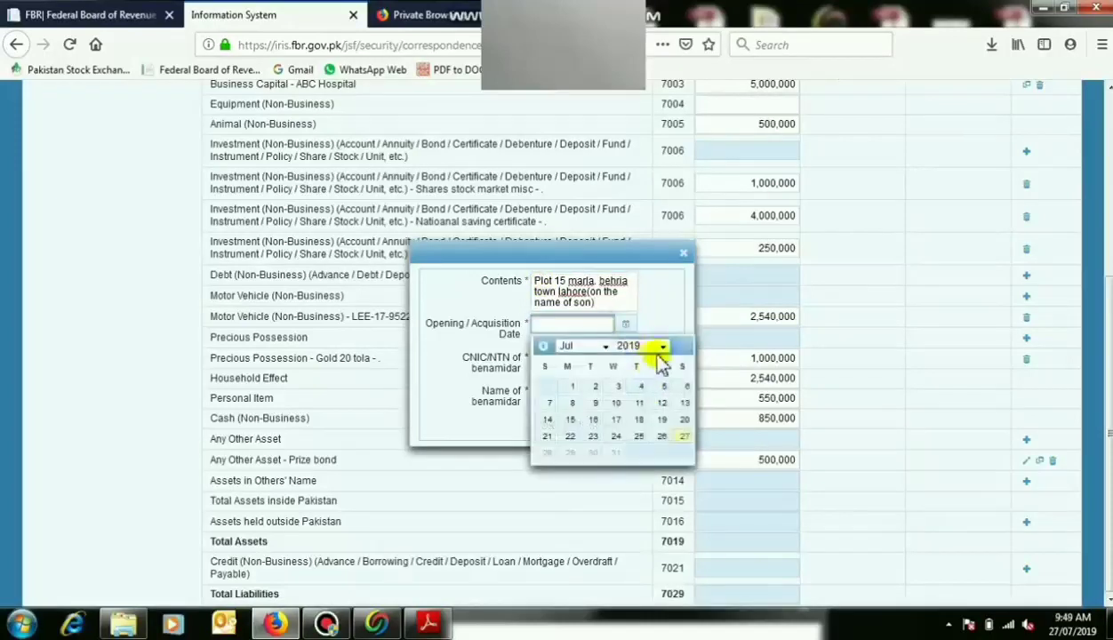
{"action": "left_click", "coordinate": [661, 346]}
{"action": "left_click", "coordinate": [647, 300]}
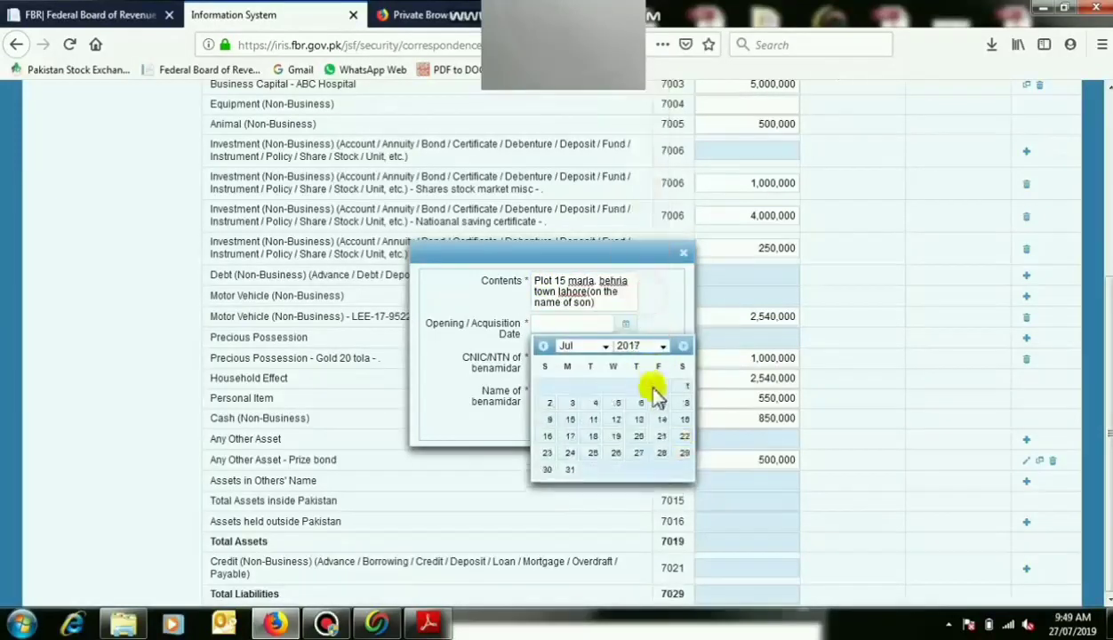
{"action": "left_click", "coordinate": [639, 405]}
{"action": "left_click", "coordinate": [549, 355]}
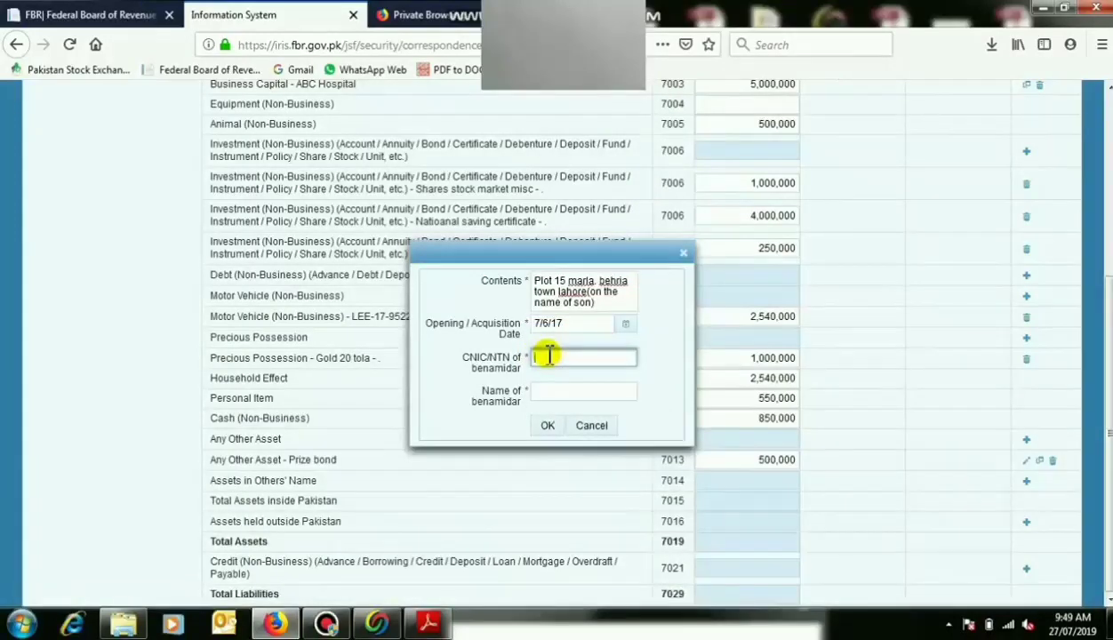
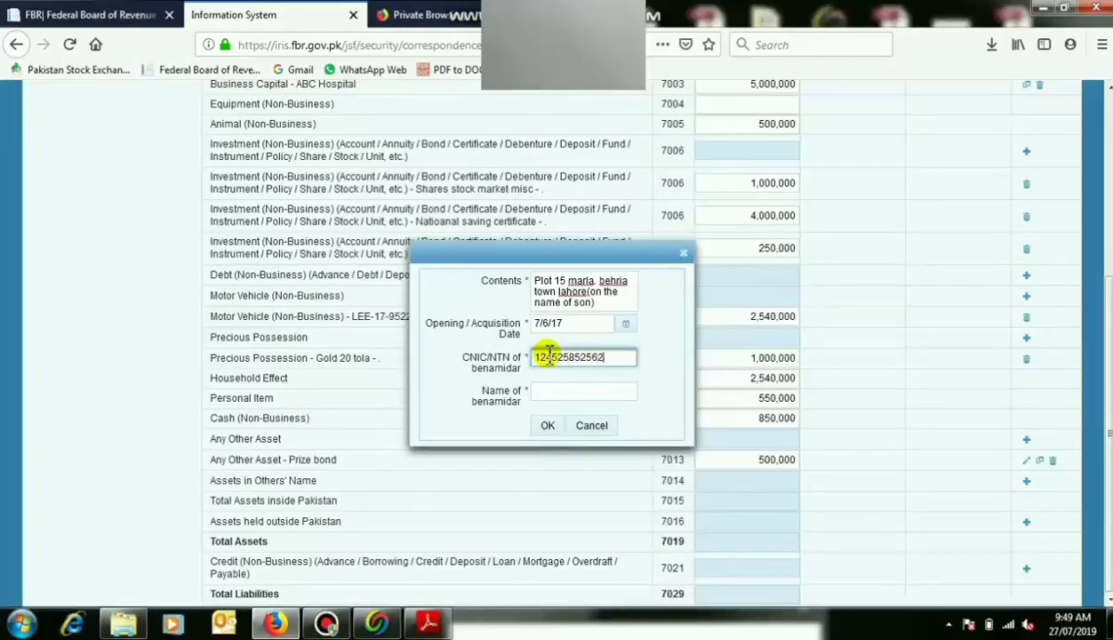
{"action": "left_click", "coordinate": [565, 392]}
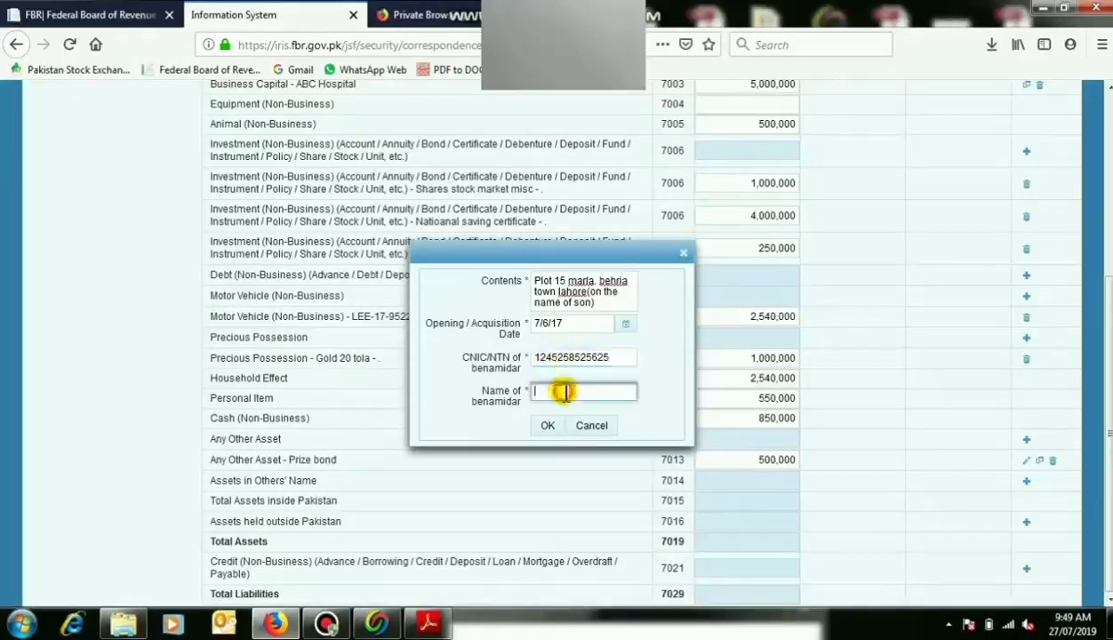
{"action": "type", "text": "b"}
{"action": "left_click", "coordinate": [549, 425]}
Enter 1,500,000 as the plot's amount and recalculate Total Assets to 23,230,000.
{"action": "left_click", "coordinate": [755, 504]}
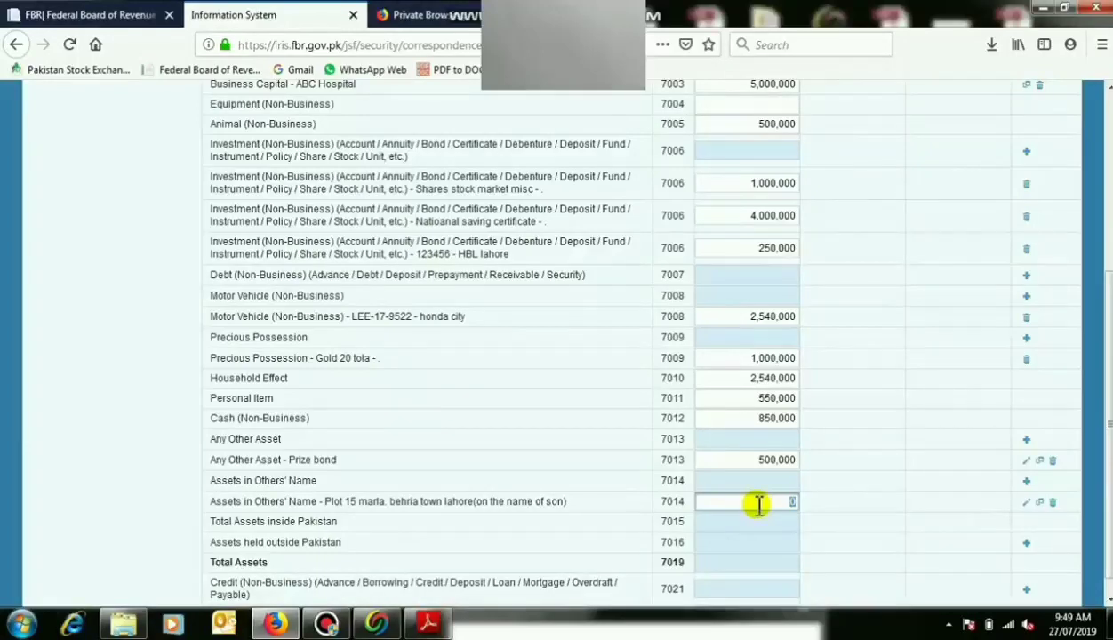
{"action": "type", "text": "1,5"}
{"action": "type", "text": "00,00"}
{"action": "type", "text": "0"}
{"action": "left_click", "coordinate": [829, 515]}
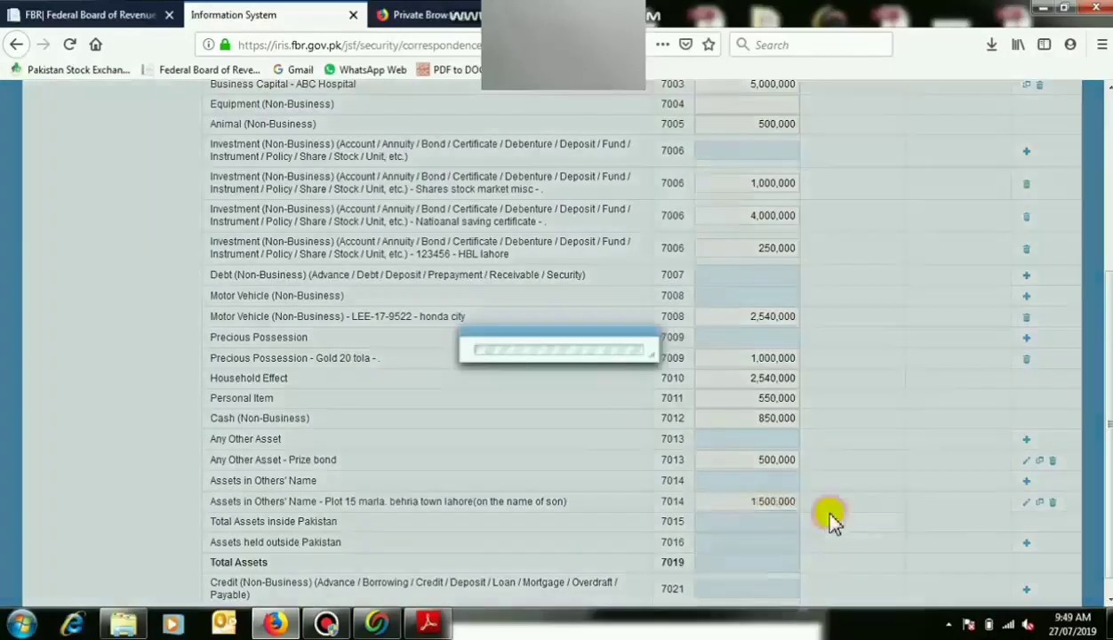
{"action": "scroll", "coordinate": [1109, 597], "scroll_direction": "down", "scroll_amount": 1}
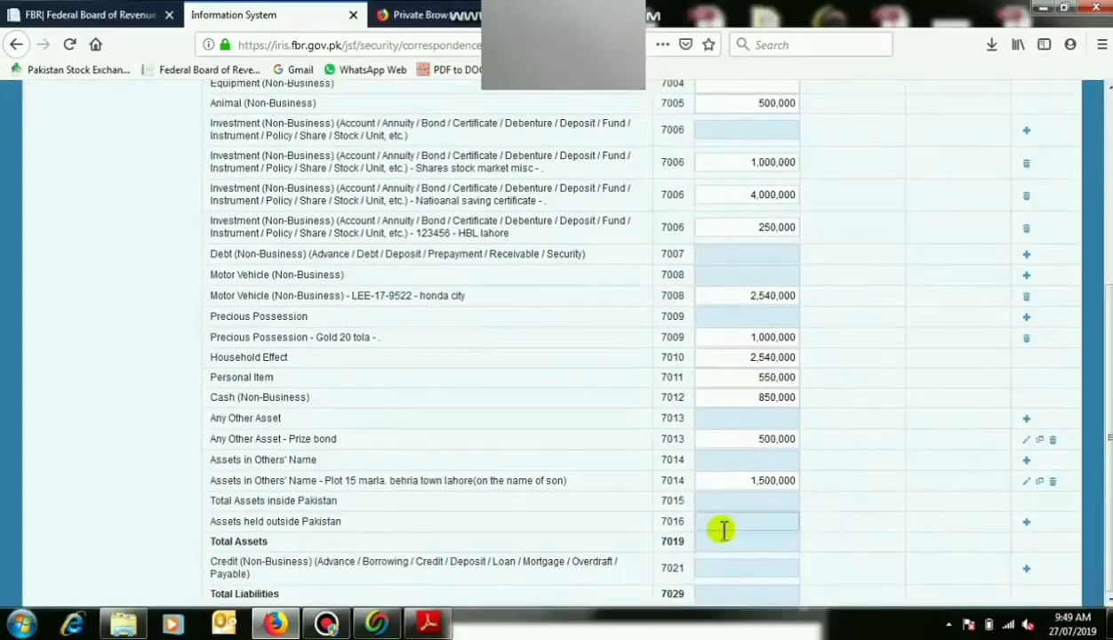
{"action": "scroll", "coordinate": [1035, 391], "scroll_direction": "up", "scroll_amount": 5}
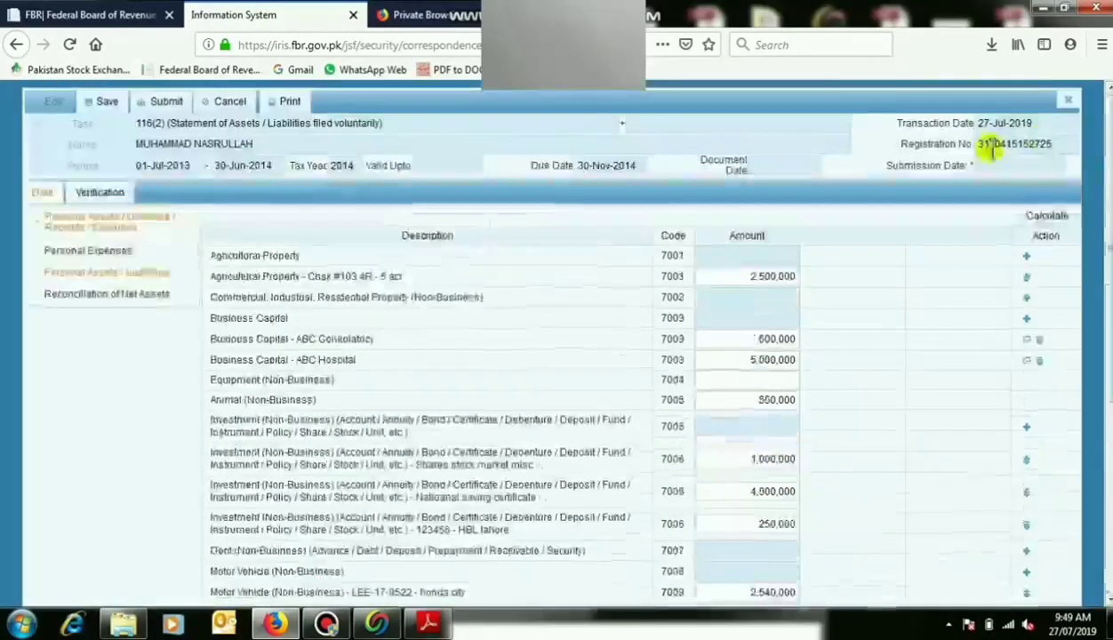
{"action": "left_click", "coordinate": [1046, 216]}
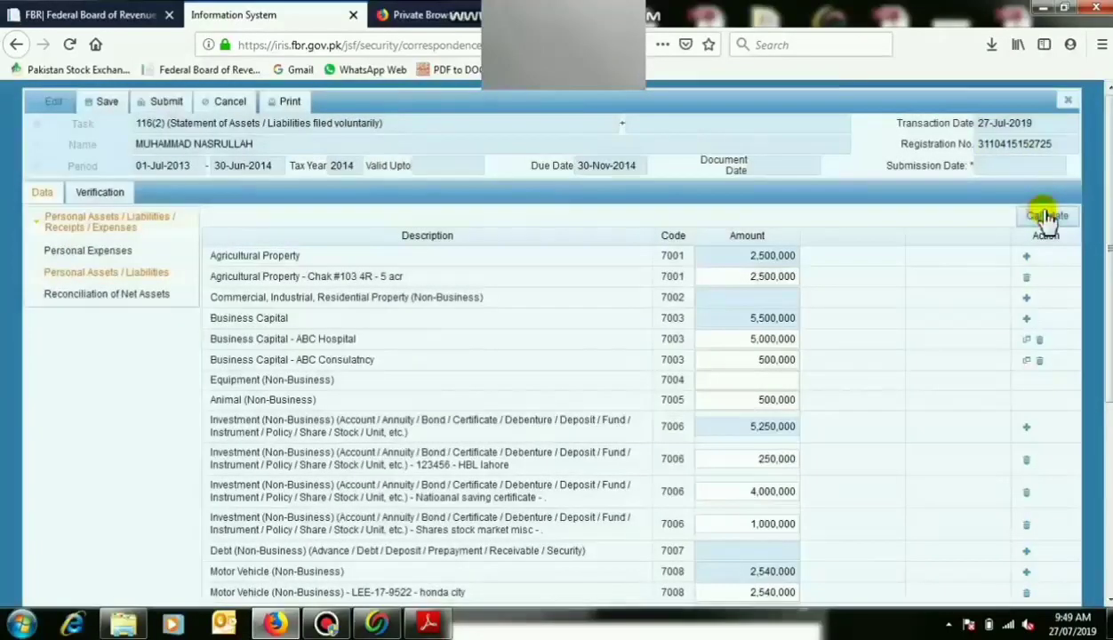
{"action": "left_click", "coordinate": [1046, 216]}
{"action": "scroll", "coordinate": [568, 356], "scroll_direction": "down", "scroll_amount": 3}
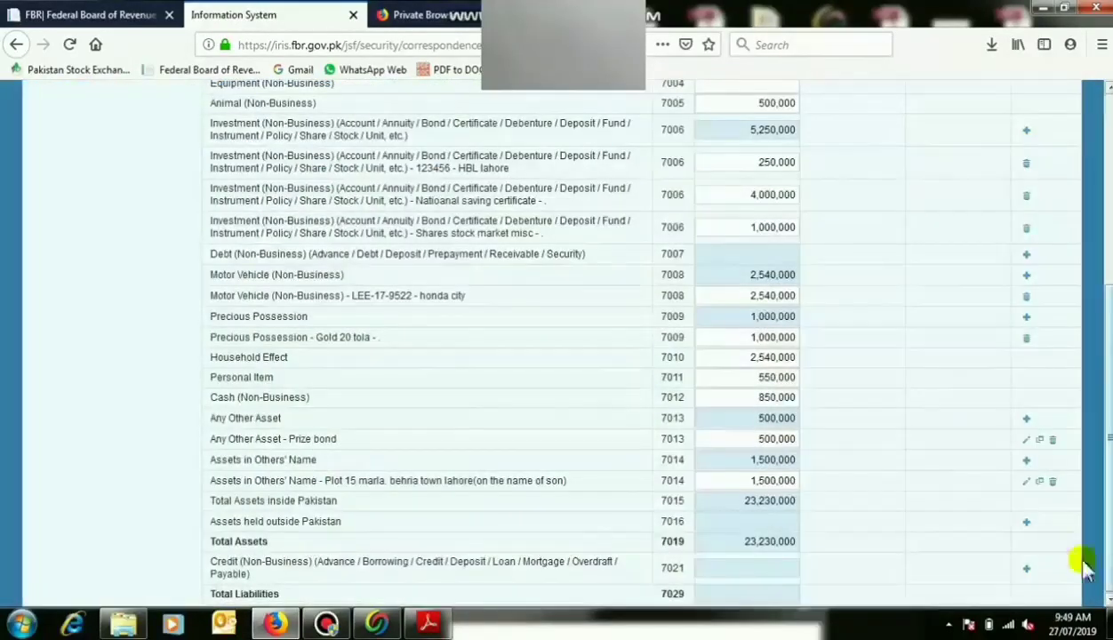
Add 'banks bal, land, flat, business etc' under Assets held outside Pakistan, dated 7/3/14, with benamidar details.
{"action": "left_click", "coordinate": [1025, 522]}
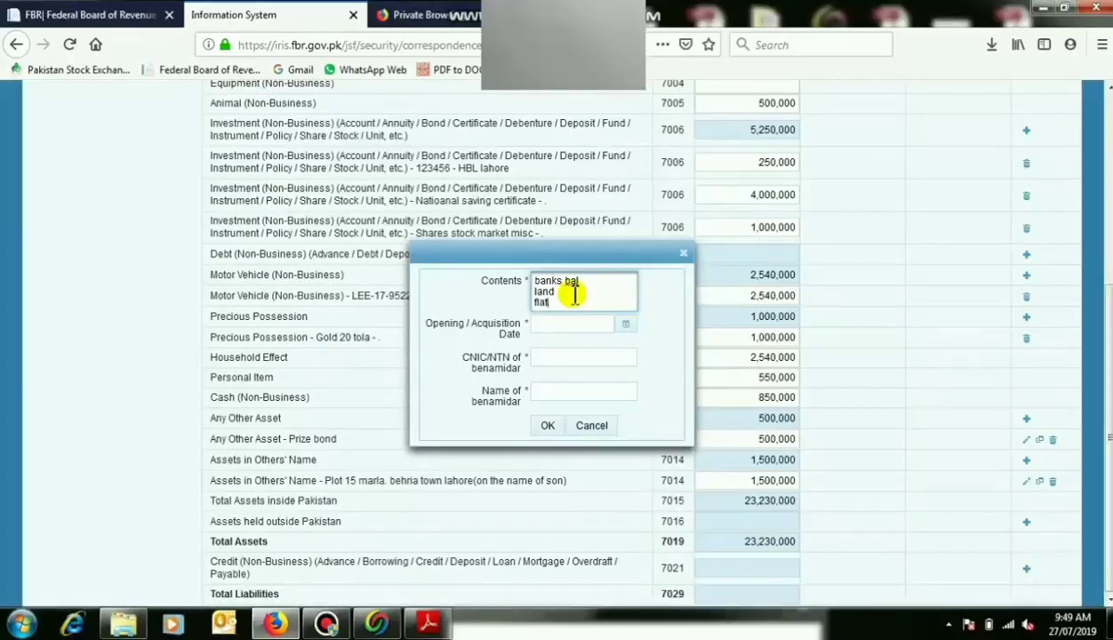
{"action": "key", "text": "Return"}
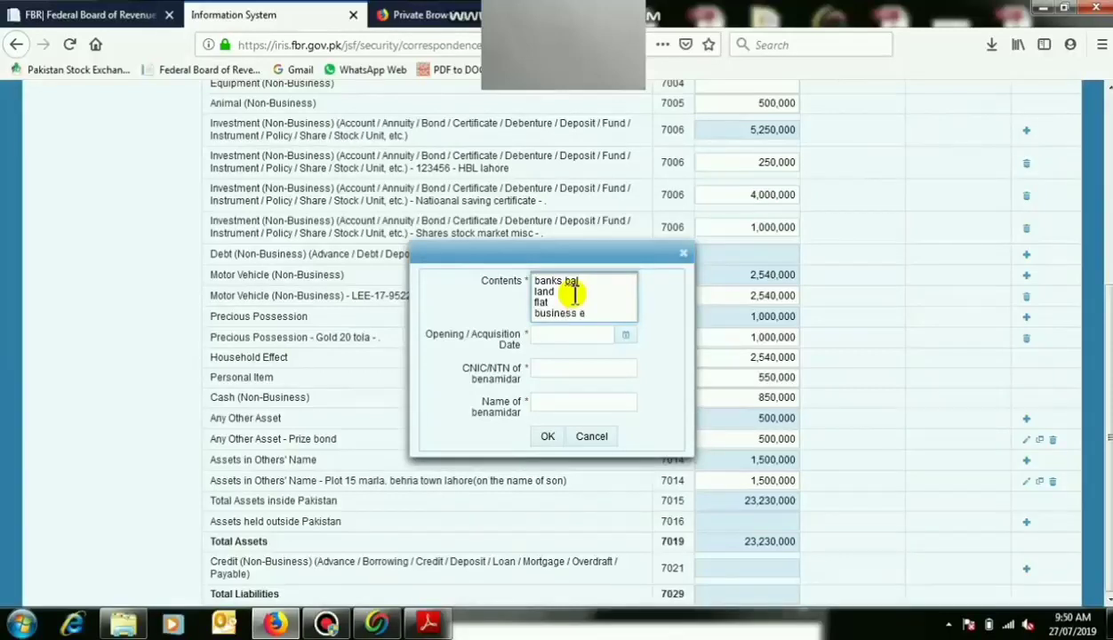
{"action": "left_click", "coordinate": [625, 335]}
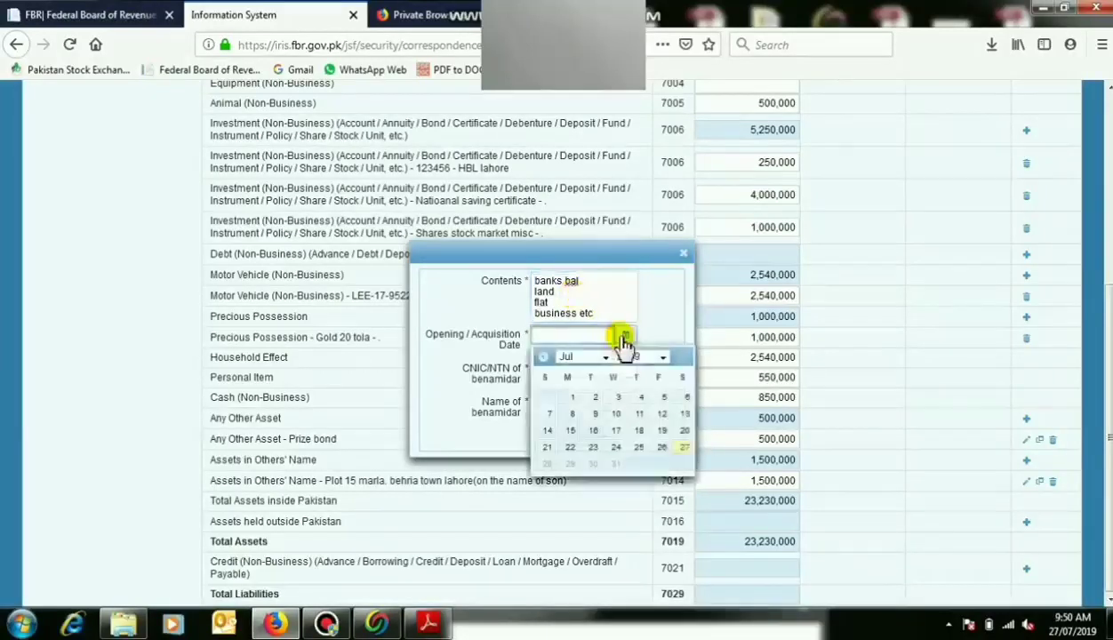
{"action": "left_click", "coordinate": [662, 358]}
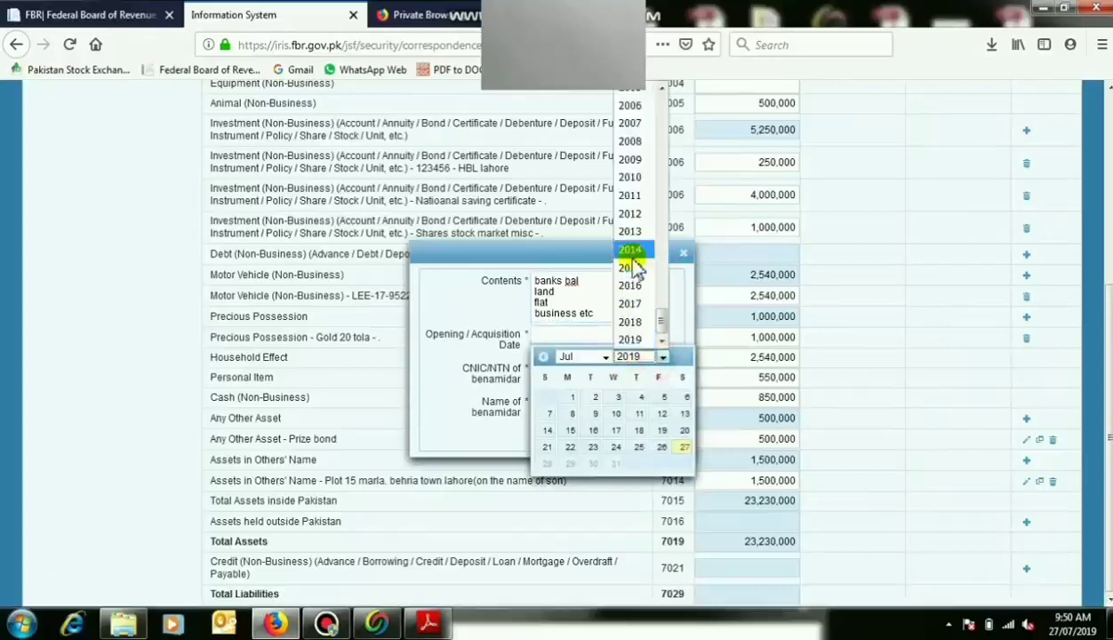
{"action": "left_click", "coordinate": [630, 257]}
{"action": "left_click", "coordinate": [640, 397]}
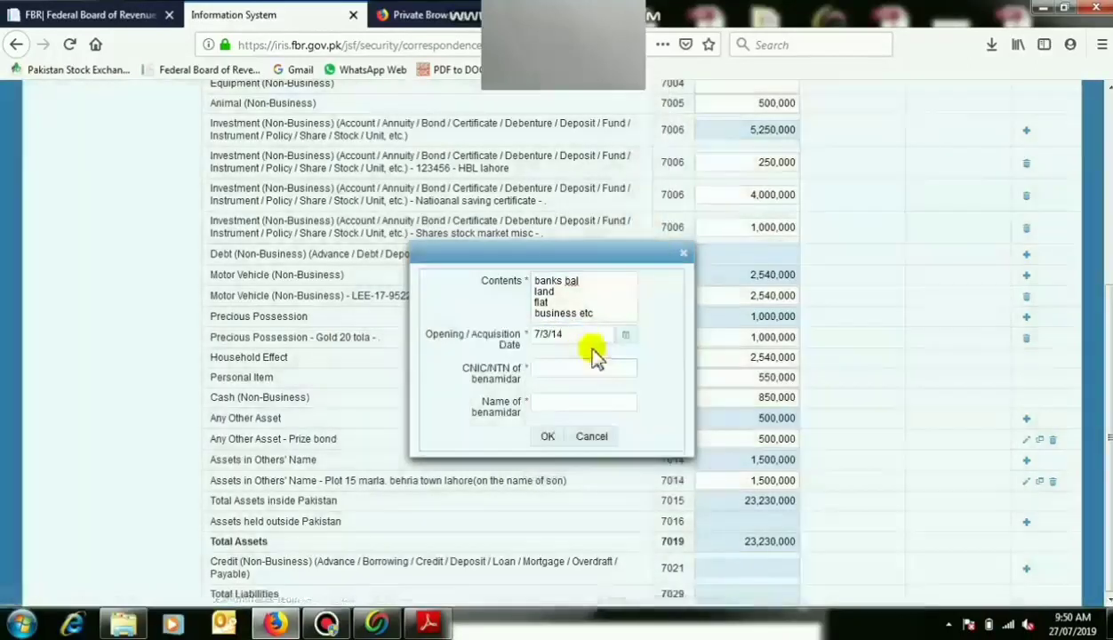
{"action": "left_click", "coordinate": [603, 368]}
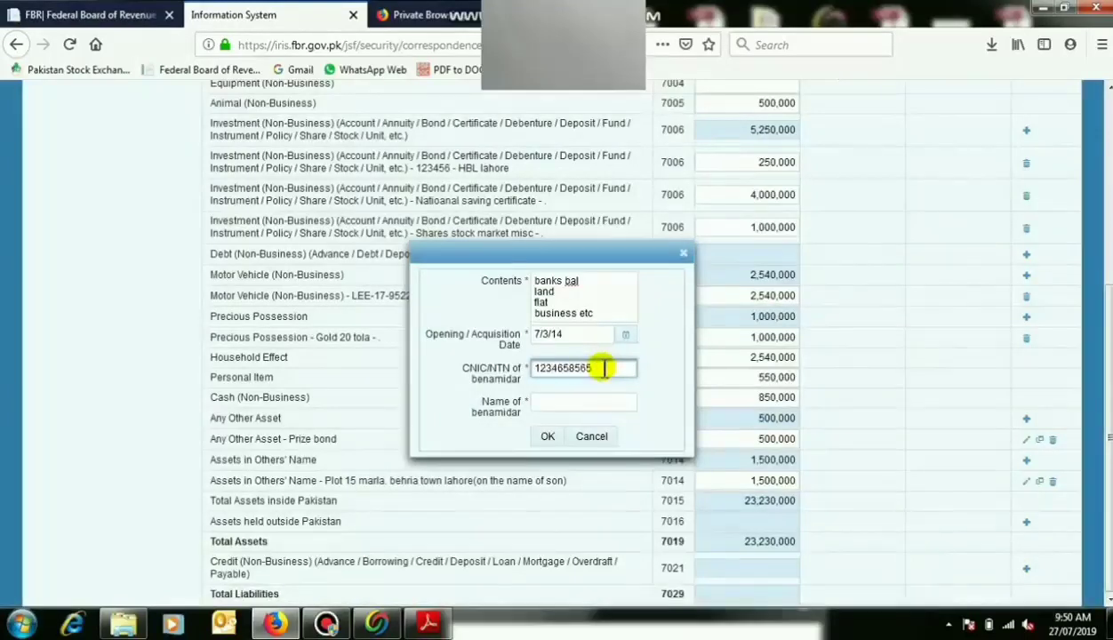
{"action": "left_click", "coordinate": [606, 403]}
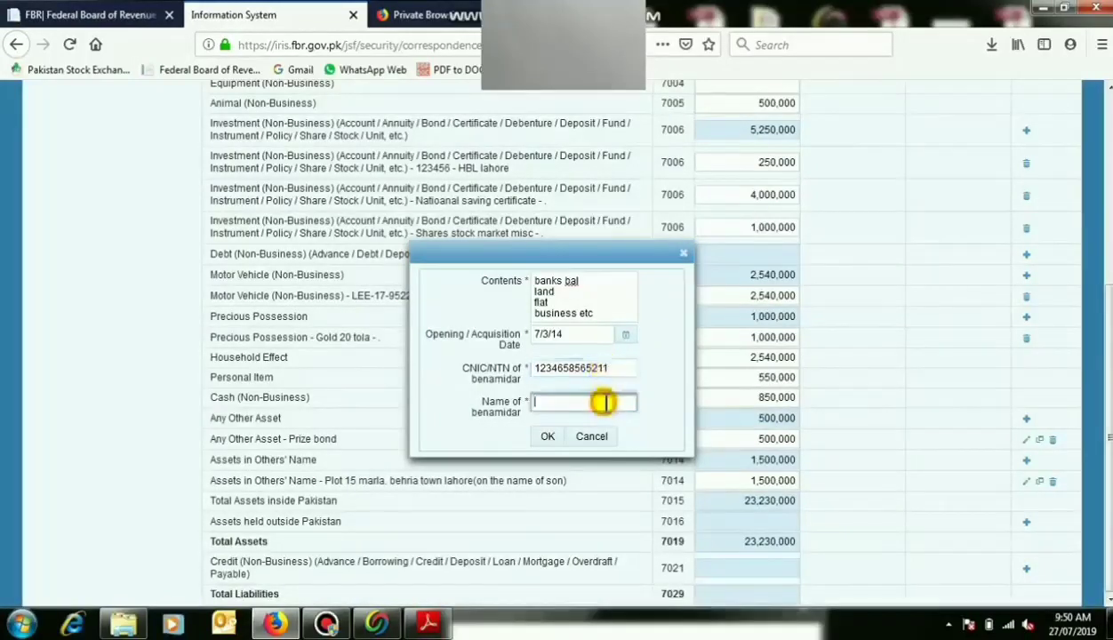
{"action": "type", "text": "d"}
{"action": "left_click", "coordinate": [547, 435]}
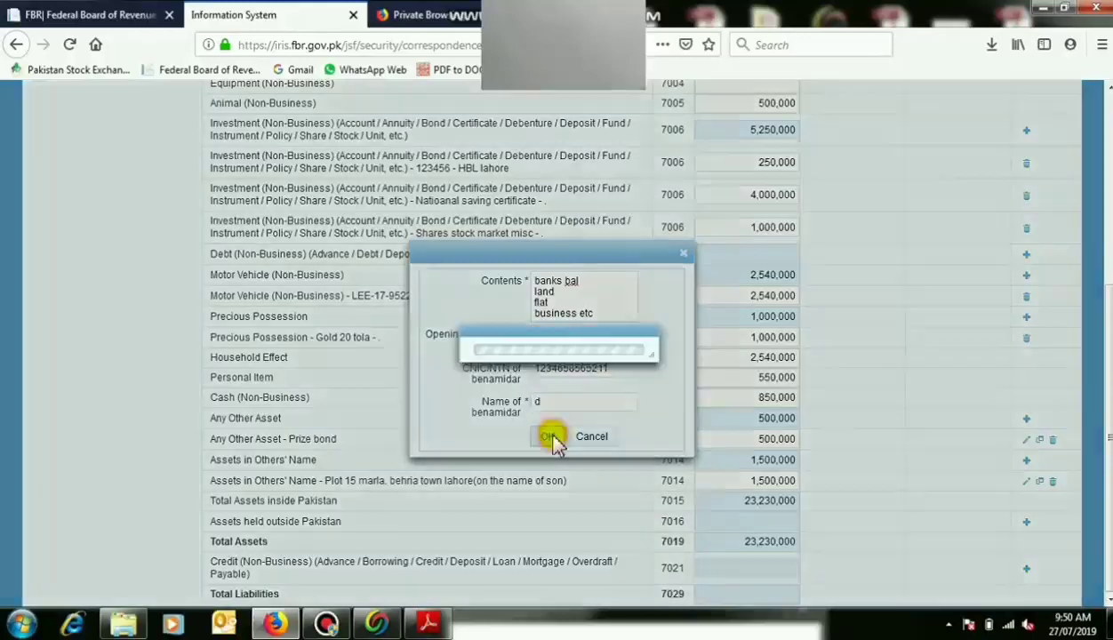
Set its amount to 10,000,000 and recalculate Total Assets to 33,230,000.
{"action": "left_click", "coordinate": [772, 546]}
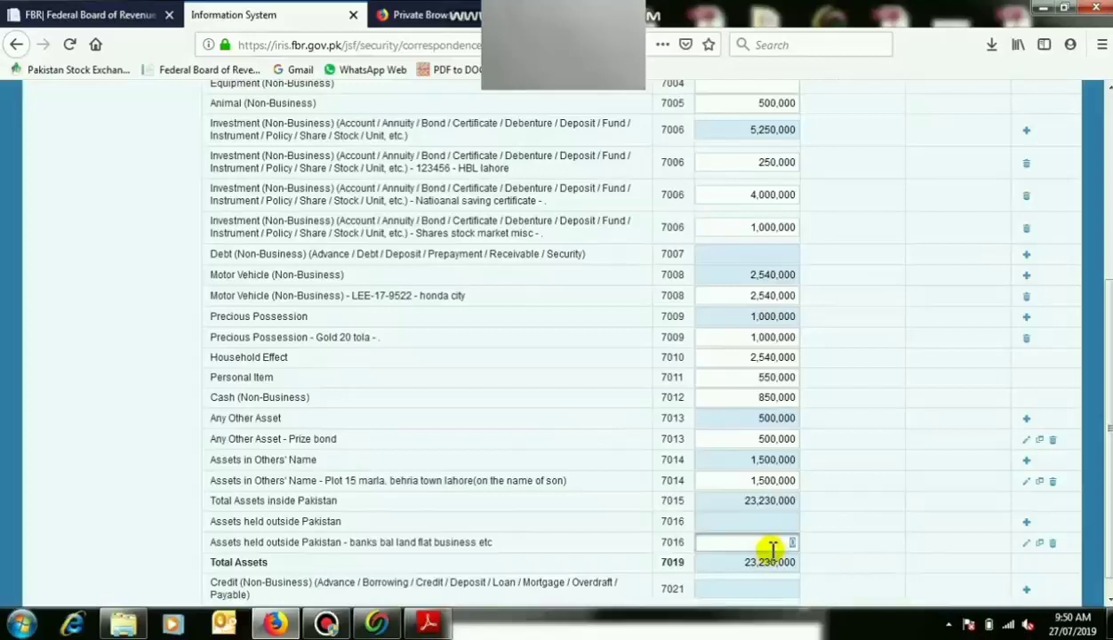
{"action": "type", "text": "100,000,000"}
{"action": "left_click", "coordinate": [816, 545]}
{"action": "left_click", "coordinate": [779, 546]}
{"action": "left_click", "coordinate": [790, 548]}
{"action": "left_click", "coordinate": [832, 556]}
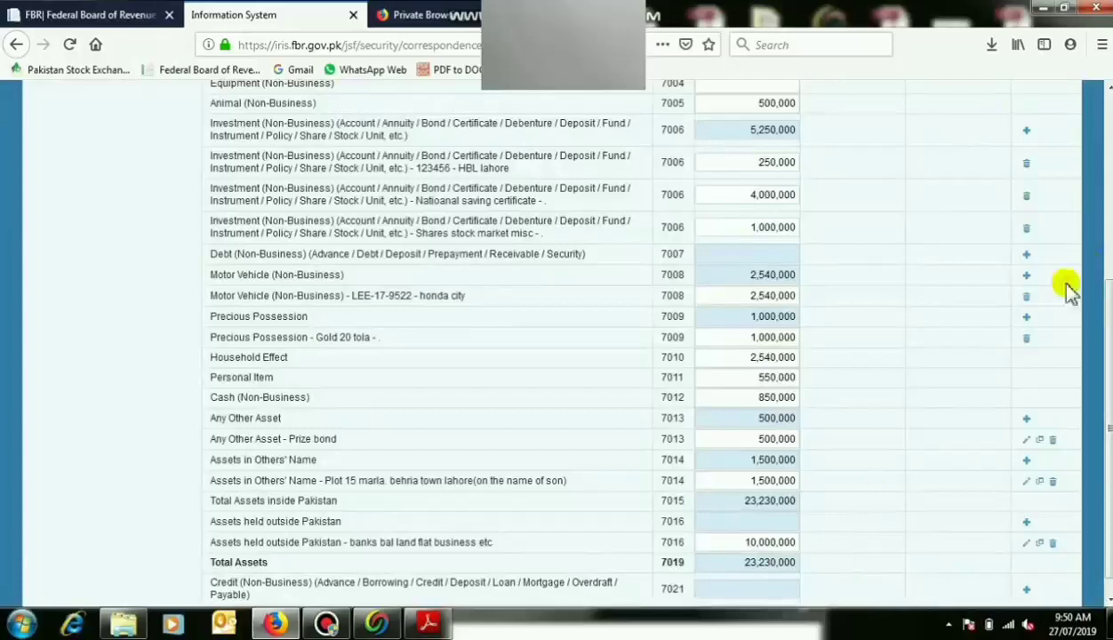
{"action": "scroll", "coordinate": [1057, 258], "scroll_direction": "up", "scroll_amount": 4}
{"action": "left_click", "coordinate": [1048, 216]}
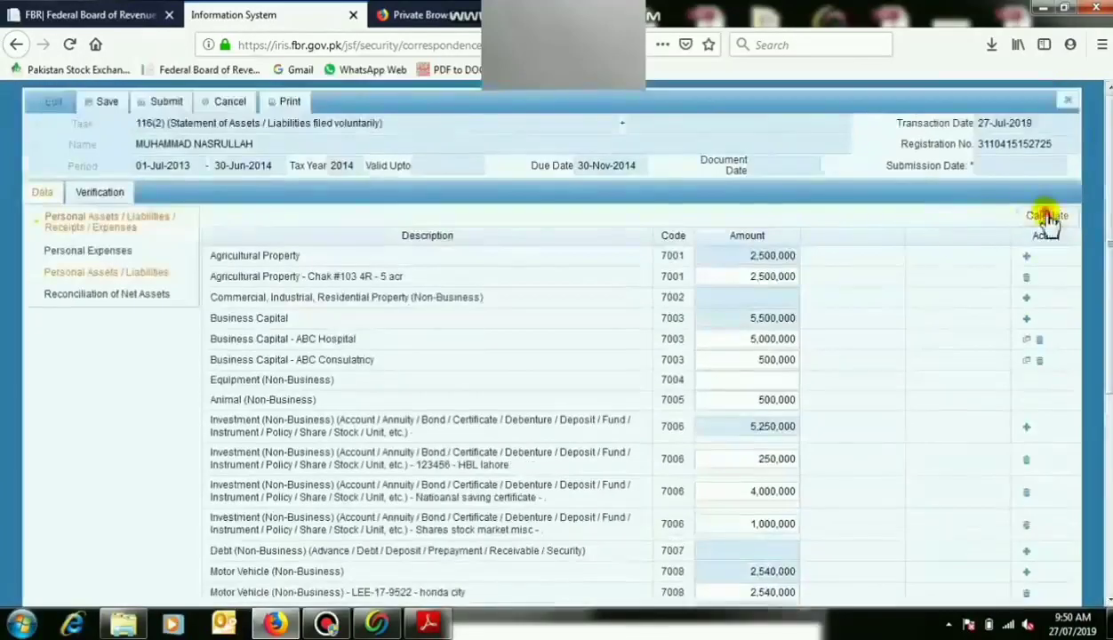
{"action": "scroll", "coordinate": [640, 342], "scroll_direction": "down", "scroll_amount": 4}
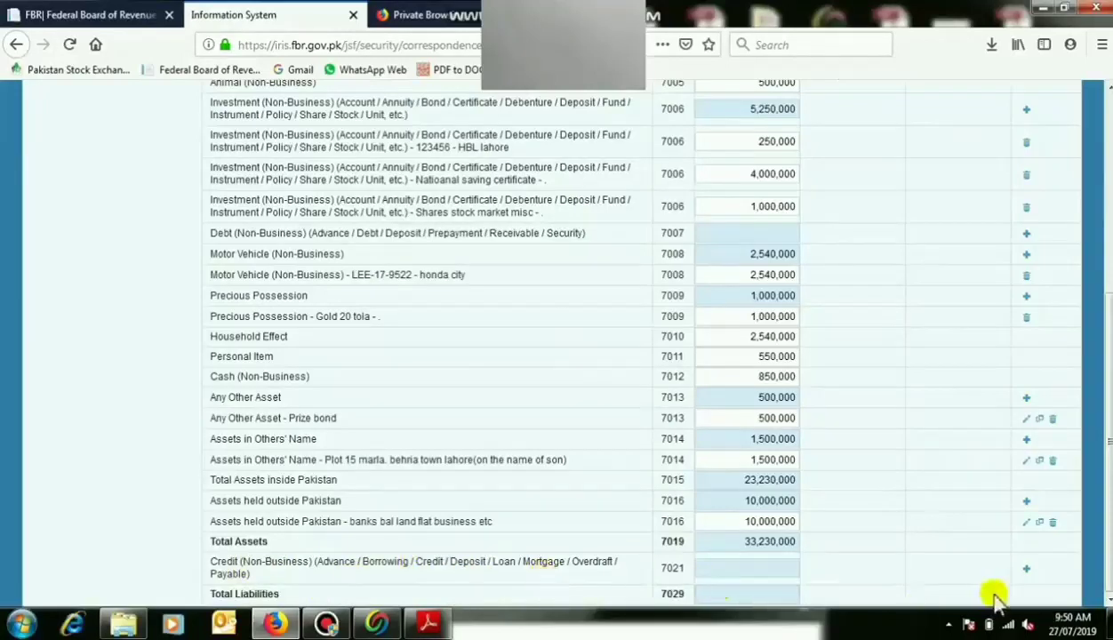
Add an HBL House finance liability under Credit (Non-Business) at 6,000,000.
{"action": "left_click", "coordinate": [1026, 568]}
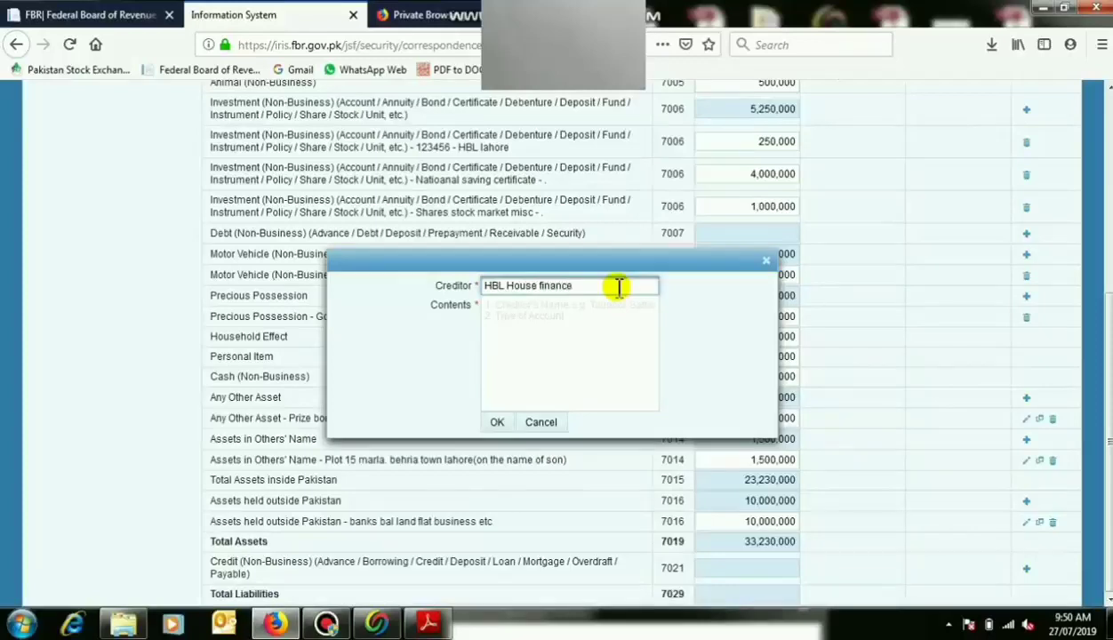
{"action": "key", "text": "Tab"}
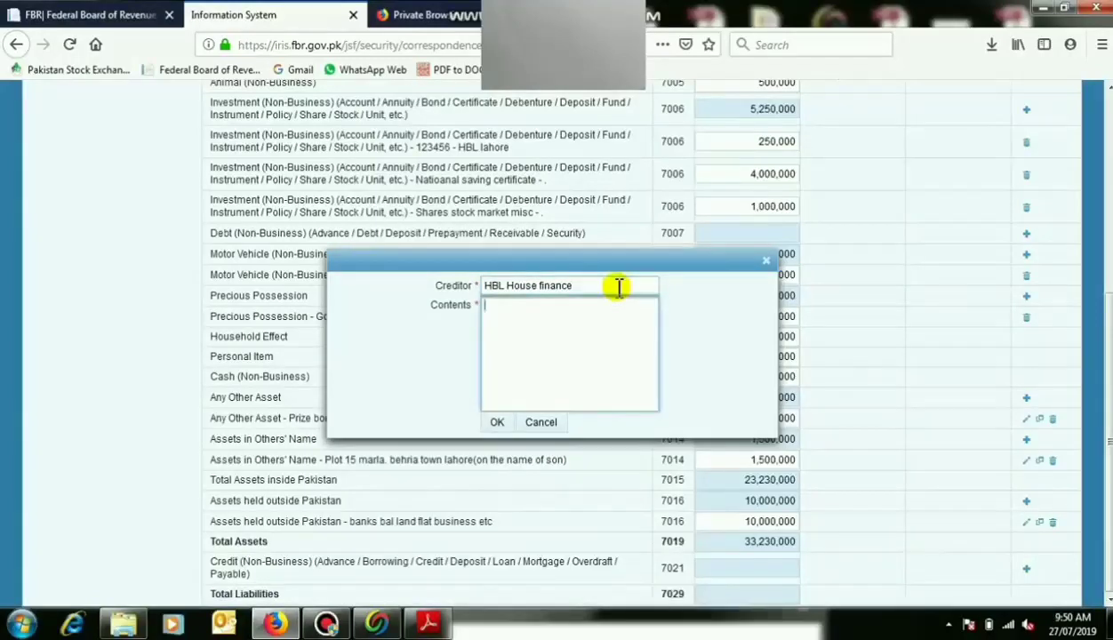
{"action": "left_click", "coordinate": [500, 423]}
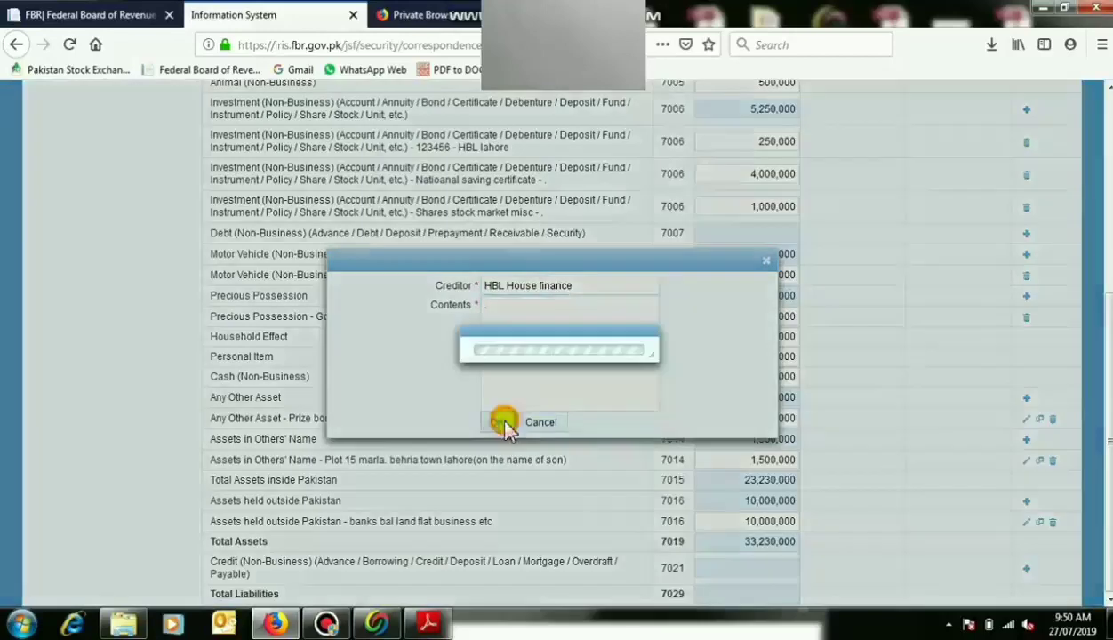
{"action": "left_click", "coordinate": [757, 597]}
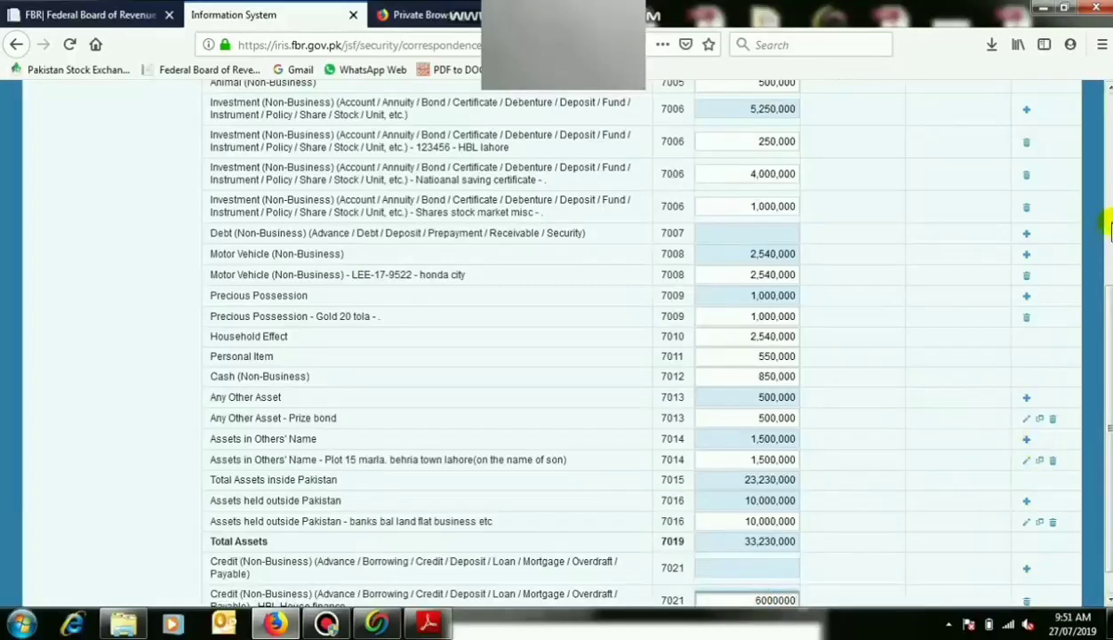
{"action": "scroll", "coordinate": [1022, 427], "scroll_direction": "down", "scroll_amount": 1}
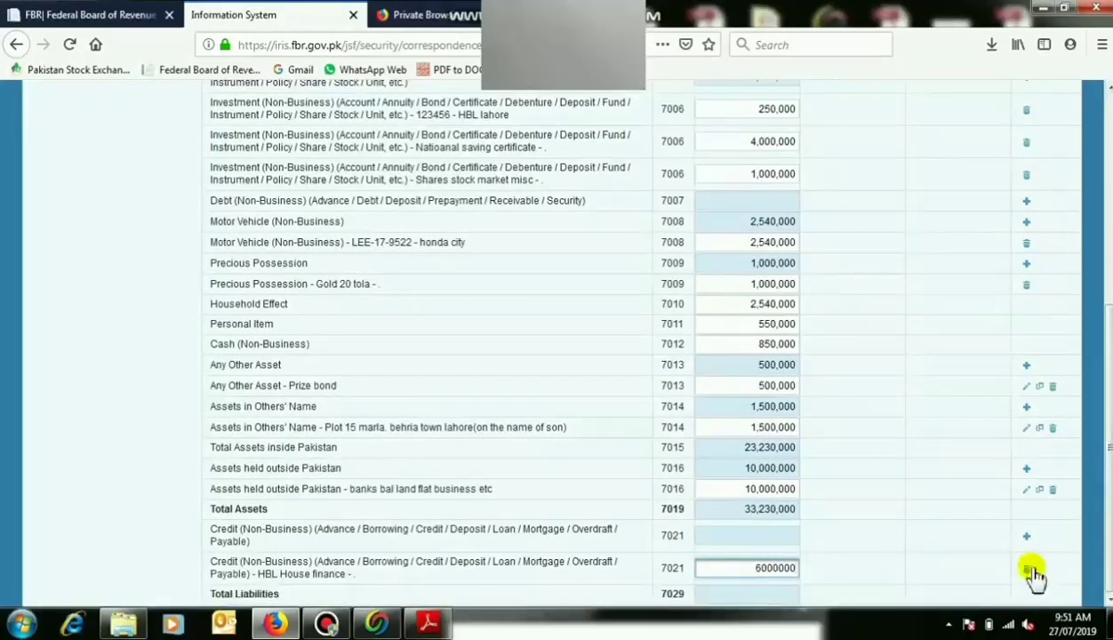
{"action": "left_click", "coordinate": [962, 567]}
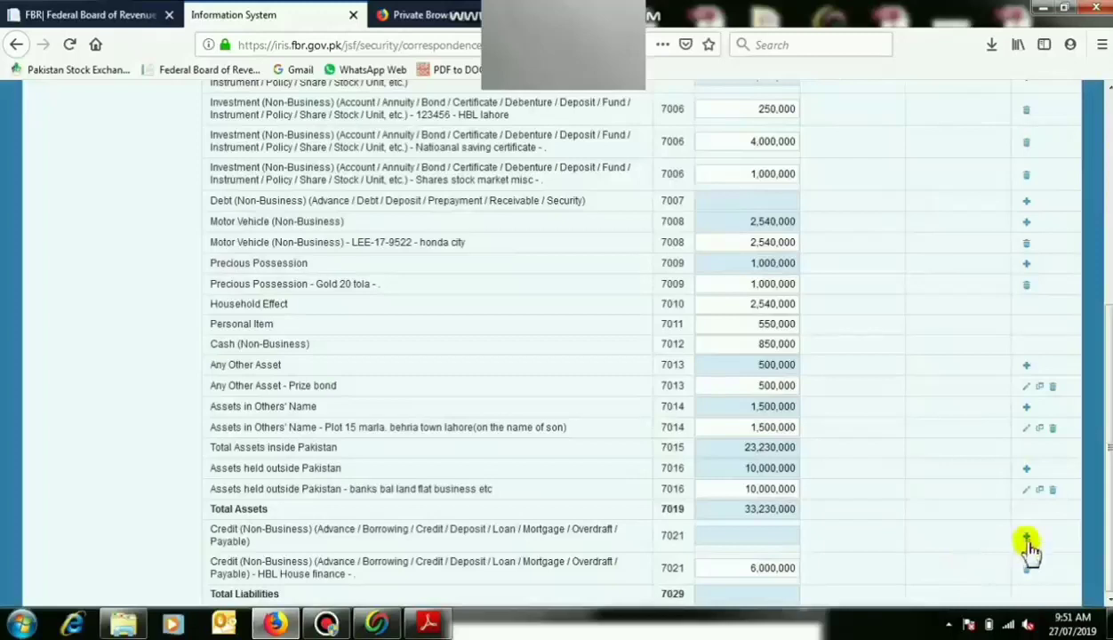
Add a second Credit (Non-Business) entry with the creditor's details and an amount of 2,000,000.
{"action": "left_click", "coordinate": [1026, 536]}
{"action": "left_click", "coordinate": [583, 286]}
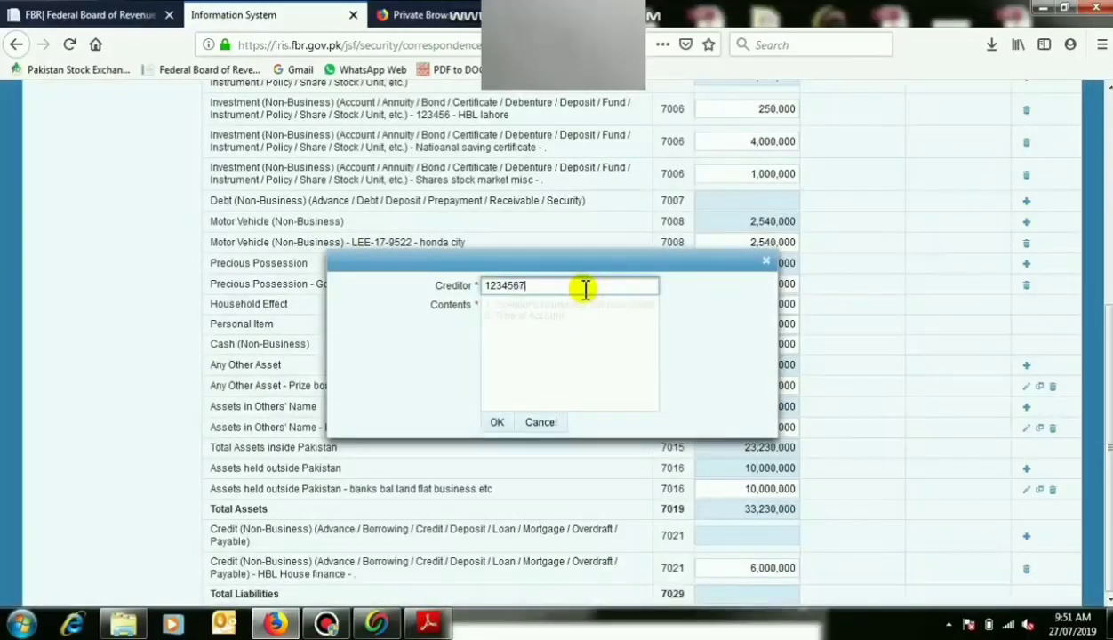
{"action": "key", "text": "Tab"}
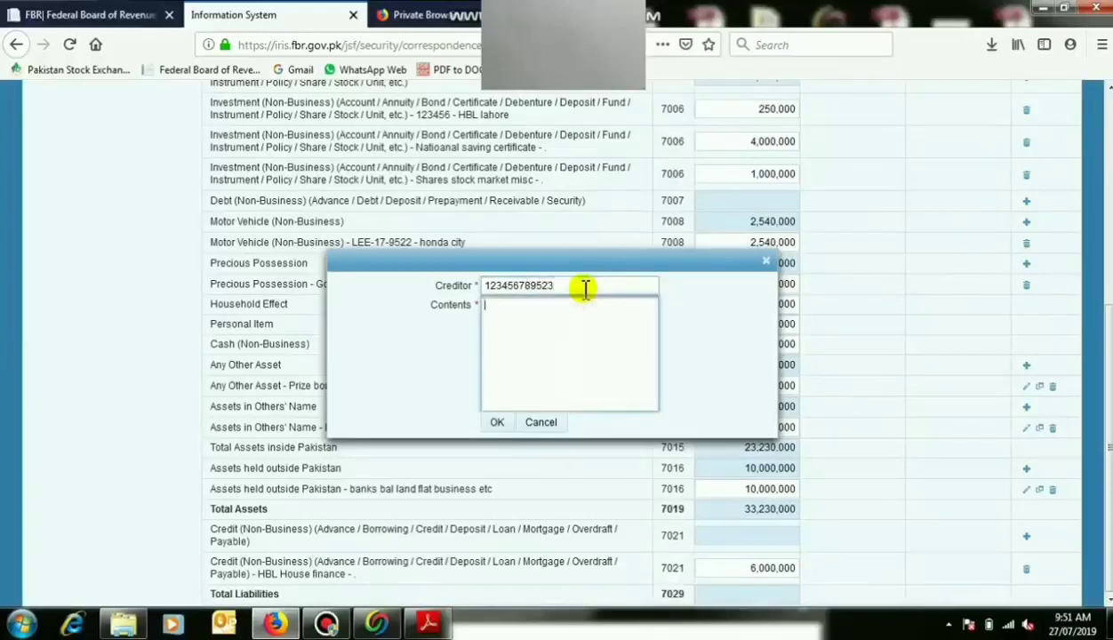
{"action": "type", "text": "Mr a"}
{"action": "left_click", "coordinate": [497, 422]}
{"action": "left_click", "coordinate": [741, 571]}
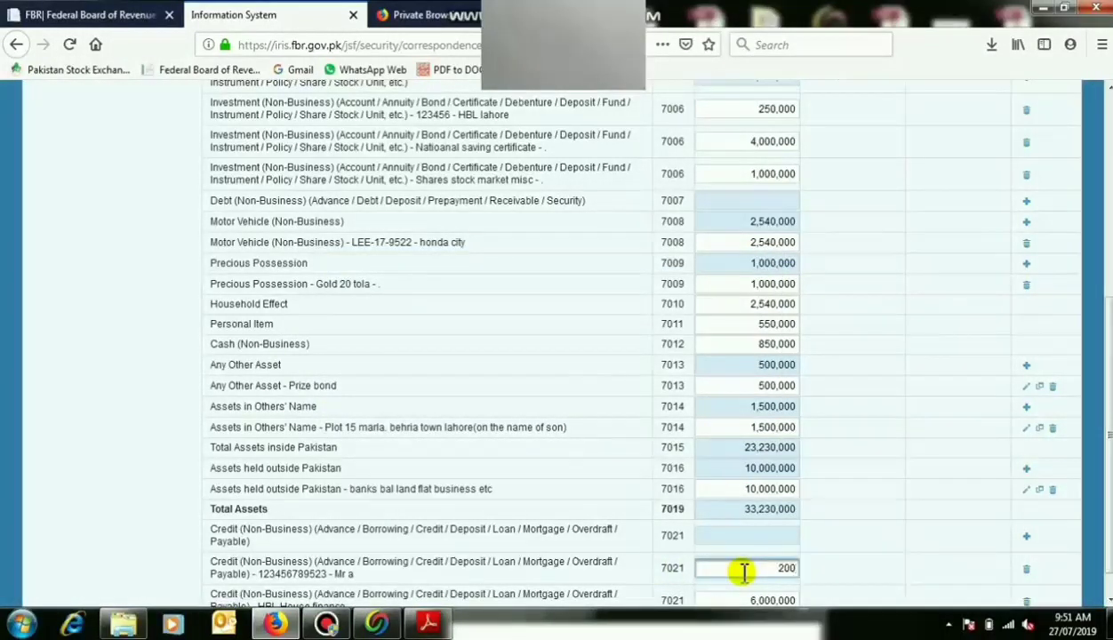
{"action": "type", "text": "2000000"}
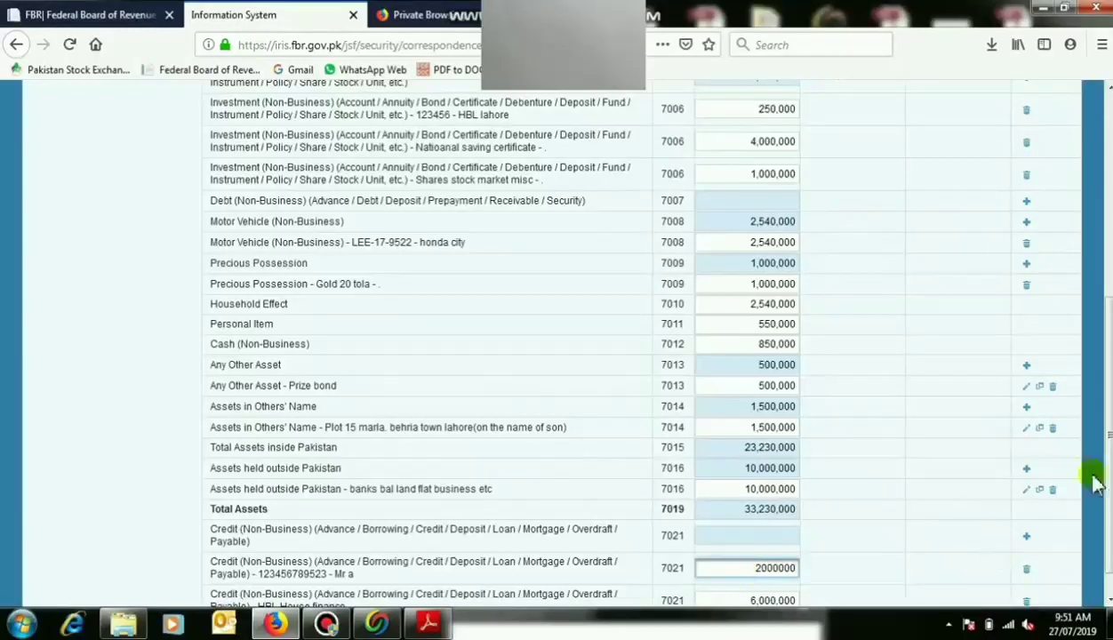
{"action": "scroll", "coordinate": [1086, 444], "scroll_direction": "up", "scroll_amount": 5}
Recalculate and view the Reconciliation of Net Assets: 25,230,000 net assets, 25,801,000 unreconciled.
{"action": "left_click", "coordinate": [1026, 211]}
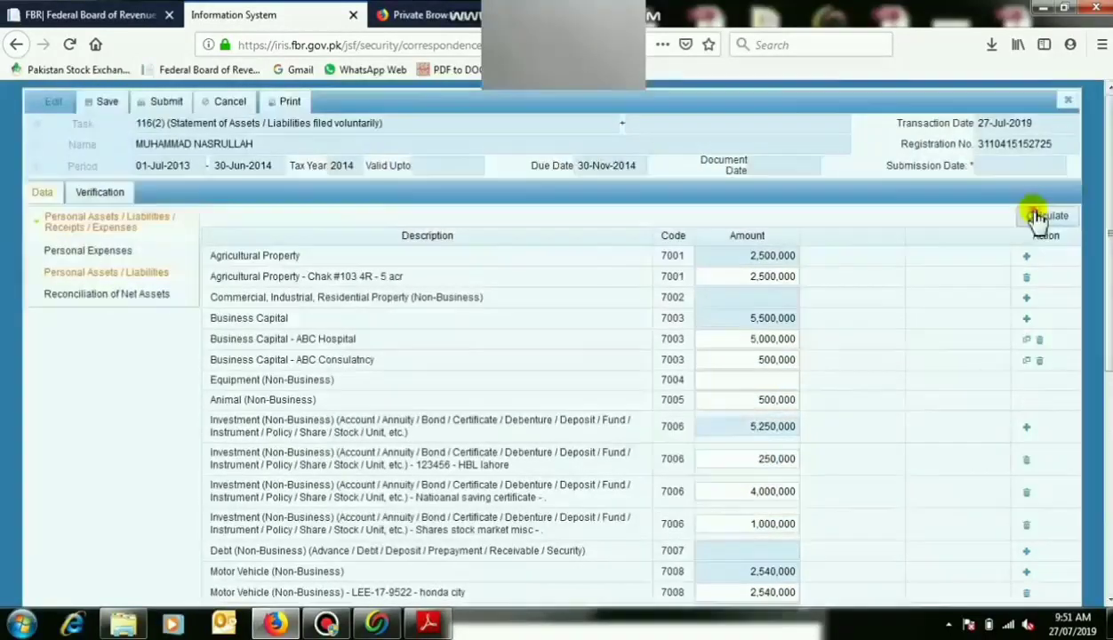
{"action": "scroll", "coordinate": [551, 355], "scroll_direction": "down", "scroll_amount": 5}
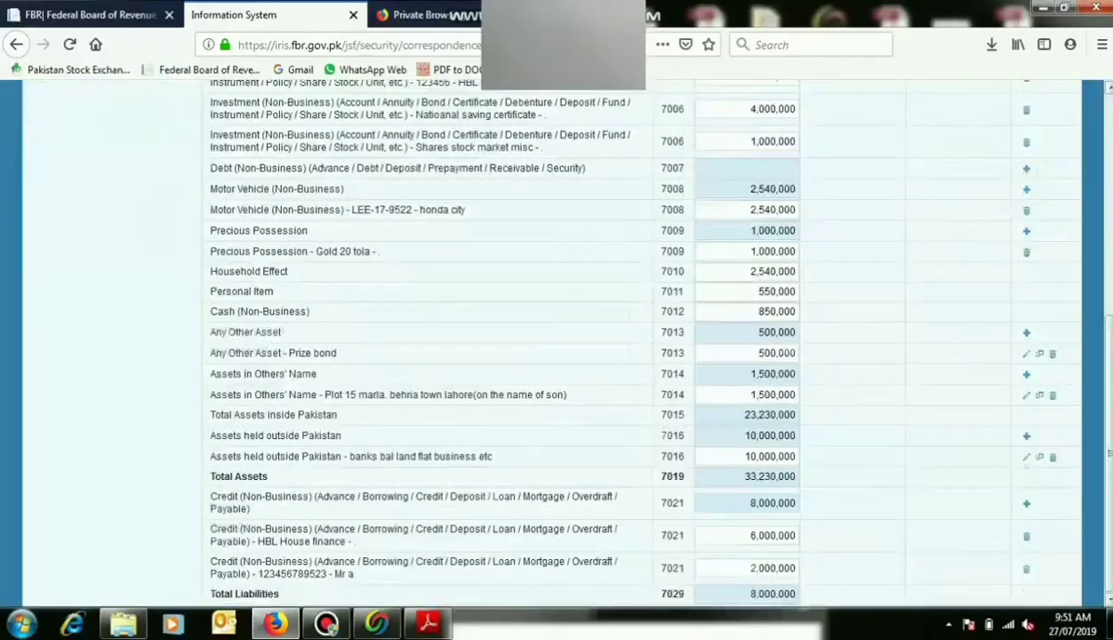
{"action": "scroll", "coordinate": [983, 266], "scroll_direction": "up", "scroll_amount": 5}
{"action": "left_click", "coordinate": [1024, 218]}
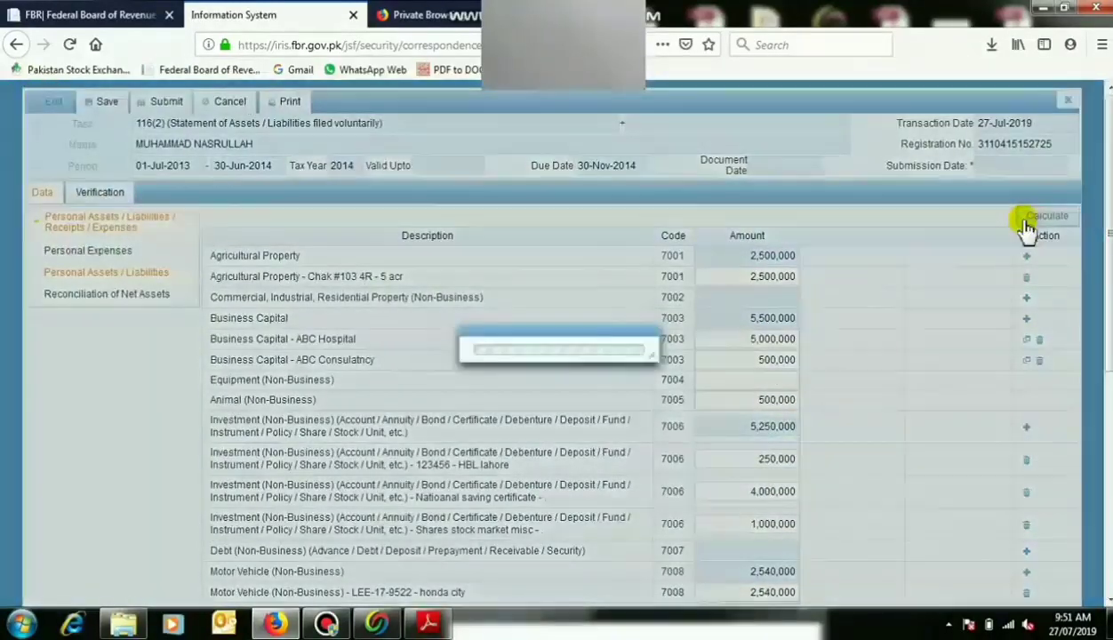
{"action": "left_click", "coordinate": [168, 295]}
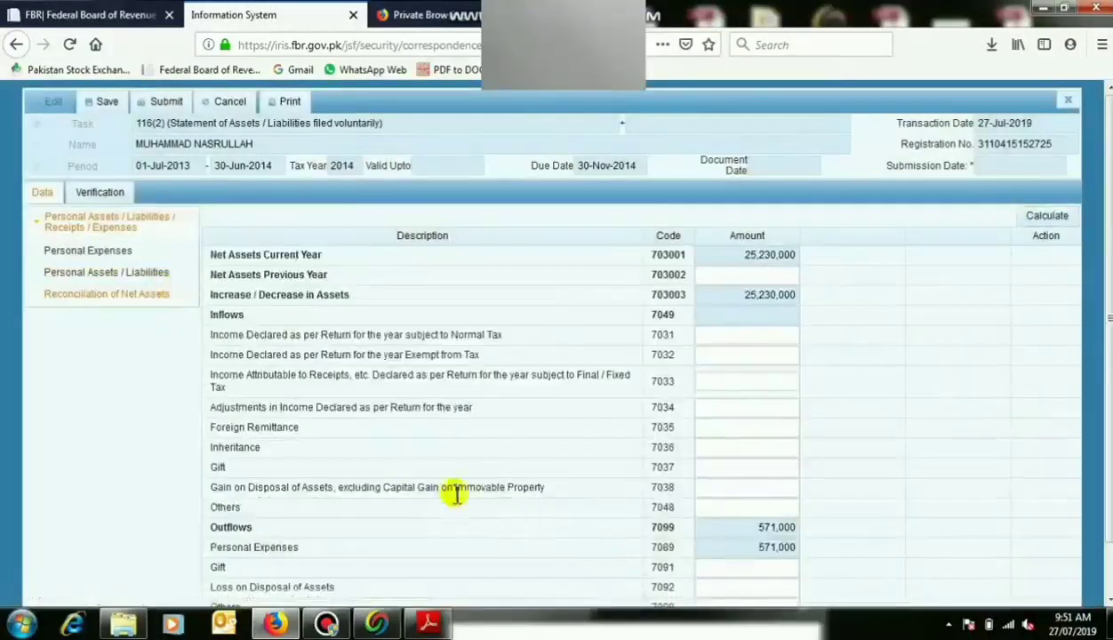
{"action": "scroll", "coordinate": [707, 483], "scroll_direction": "down", "scroll_amount": 1}
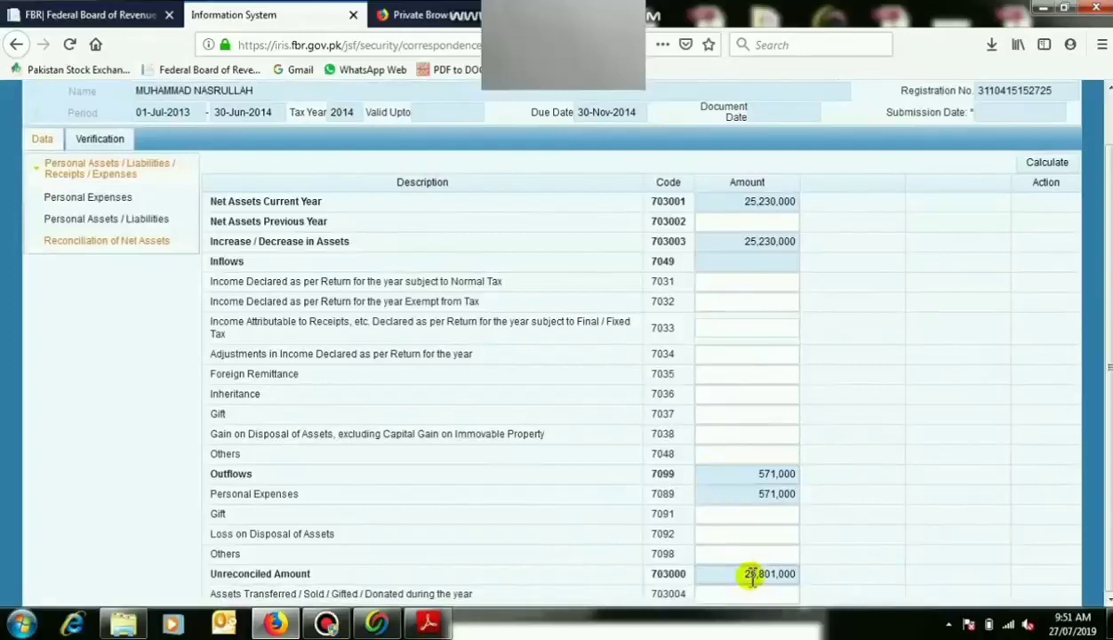
{"action": "left_click", "coordinate": [428, 625]}
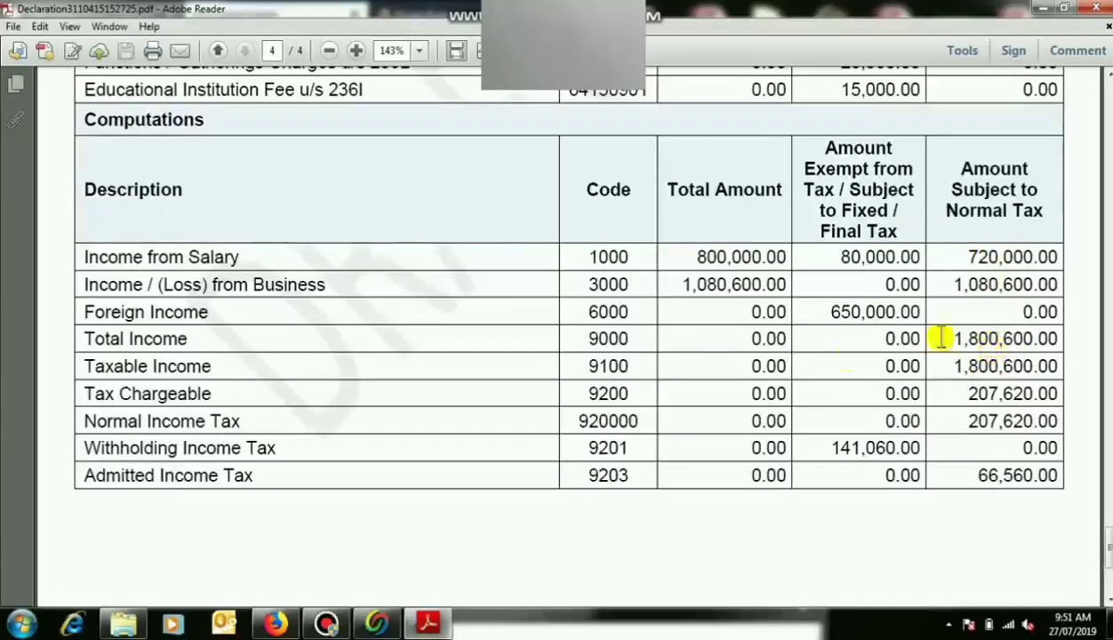
Return from the PDF's Computations table to the IRIS form.
{"action": "left_click", "coordinate": [275, 623]}
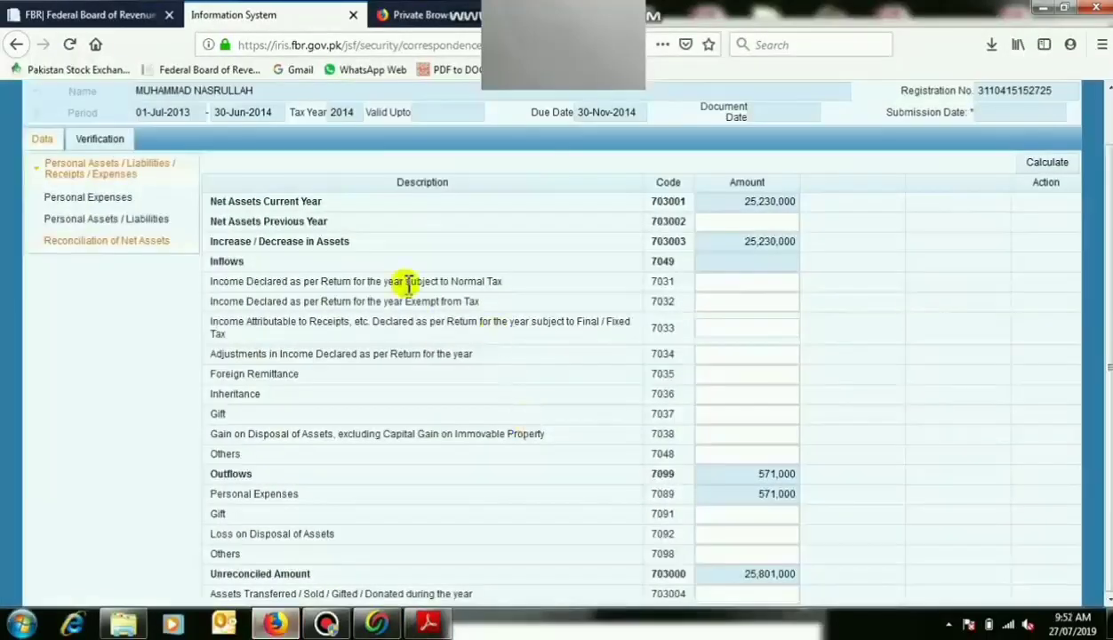
Enter inflows of 18,600,000 normal-tax income, 730,000 exempt income and 800,000 foreign remittance, then recalculate.
{"action": "left_click", "coordinate": [715, 285]}
{"action": "type", "text": "1860000"}
{"action": "key", "text": "Tab"}
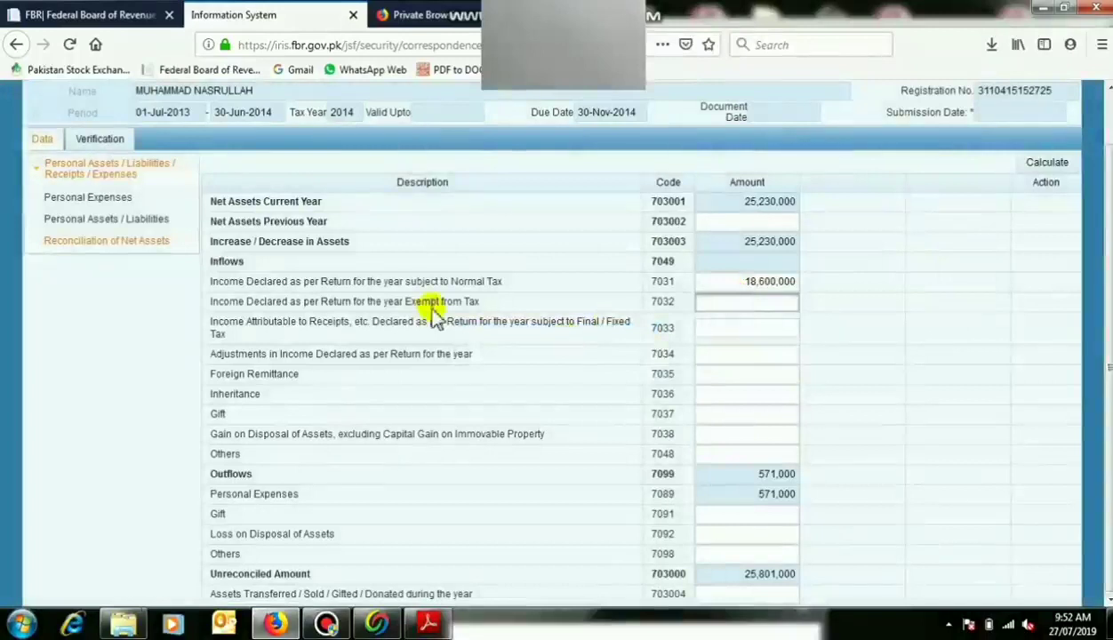
{"action": "left_click", "coordinate": [436, 633]}
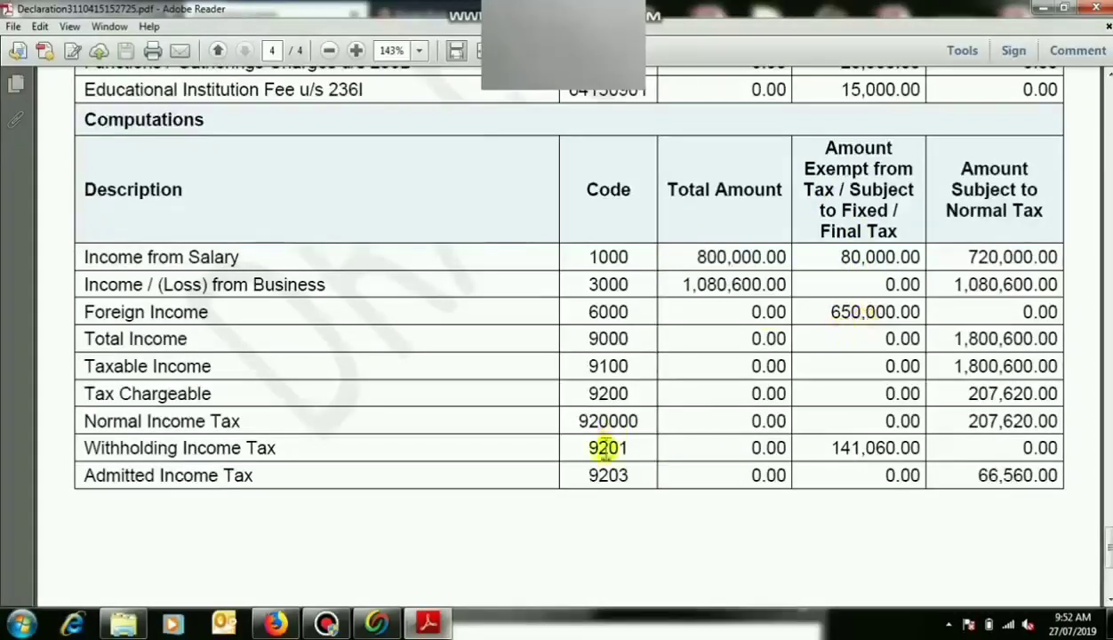
{"action": "left_click", "coordinate": [425, 622]}
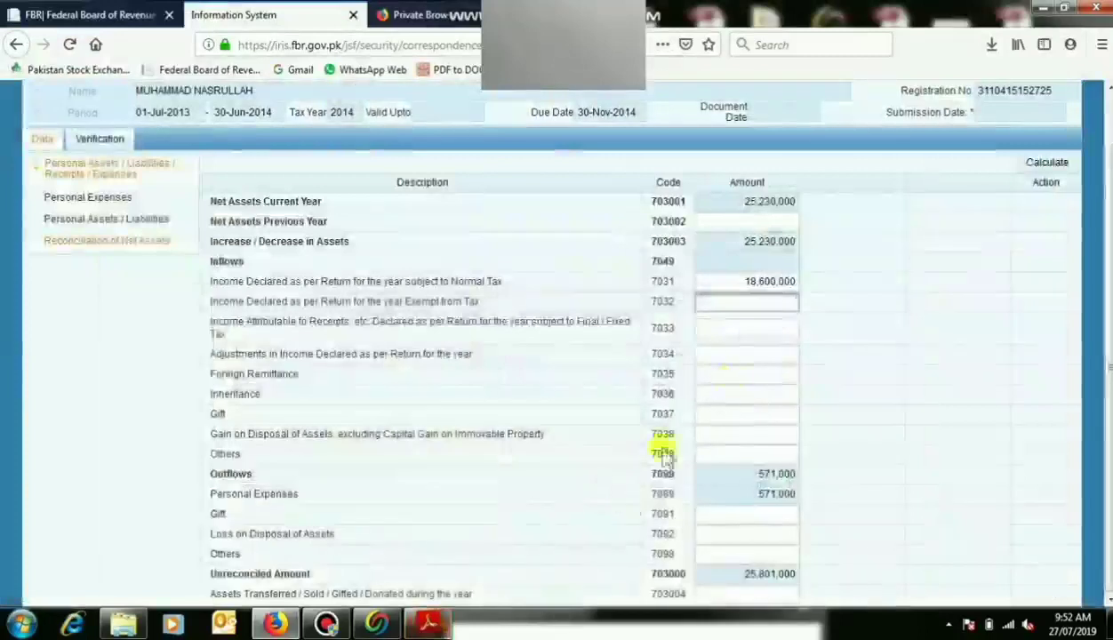
{"action": "left_click", "coordinate": [755, 329]}
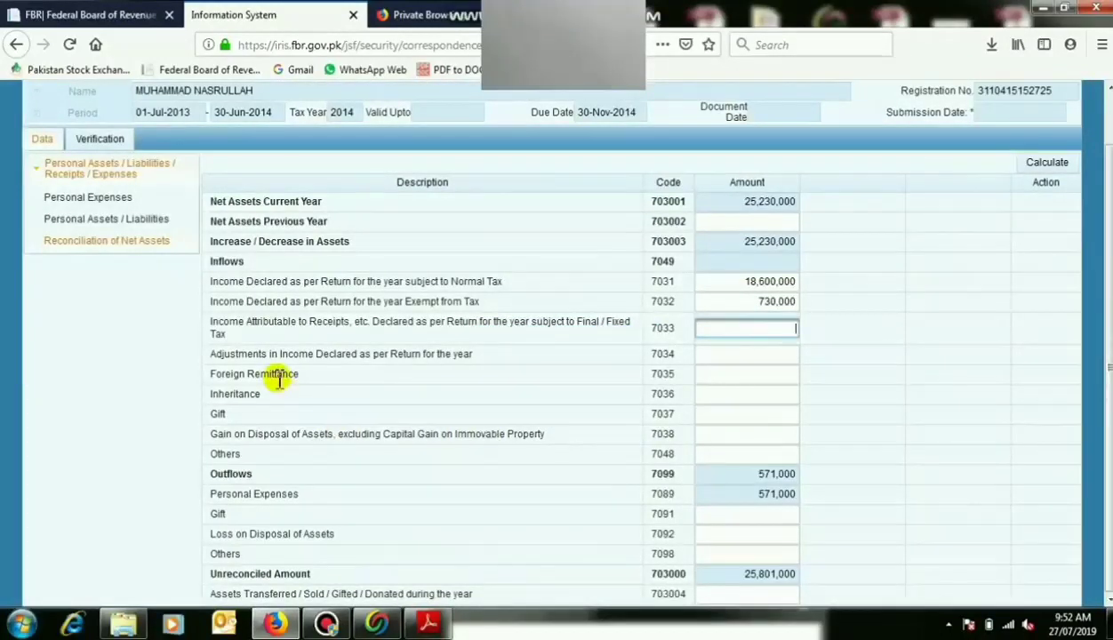
{"action": "left_click", "coordinate": [724, 376]}
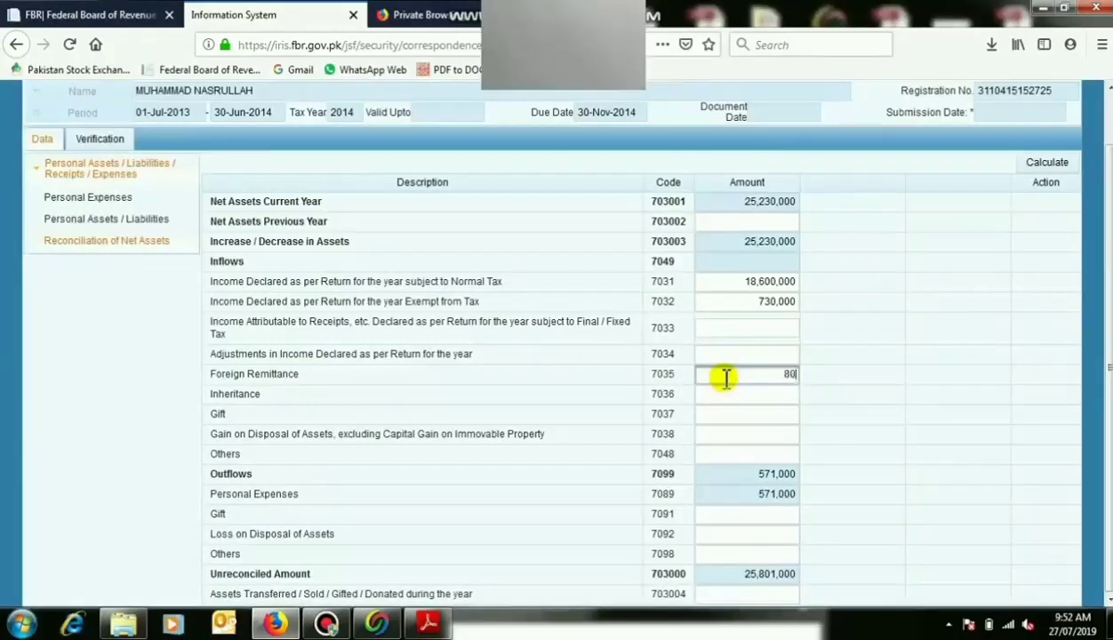
{"action": "left_click", "coordinate": [736, 396]}
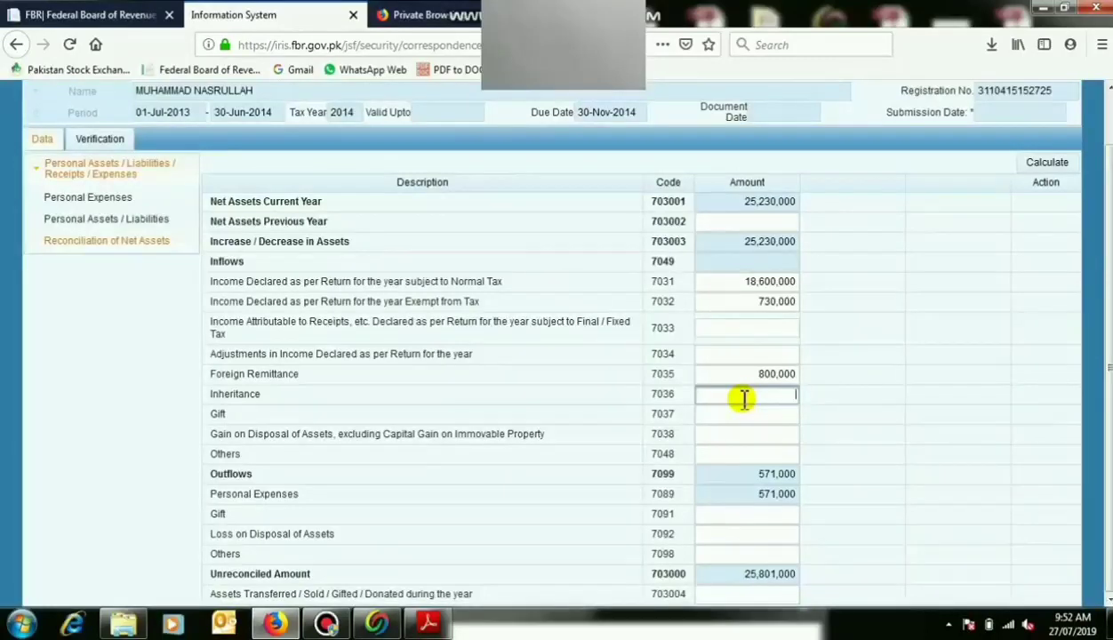
{"action": "left_click", "coordinate": [748, 415]}
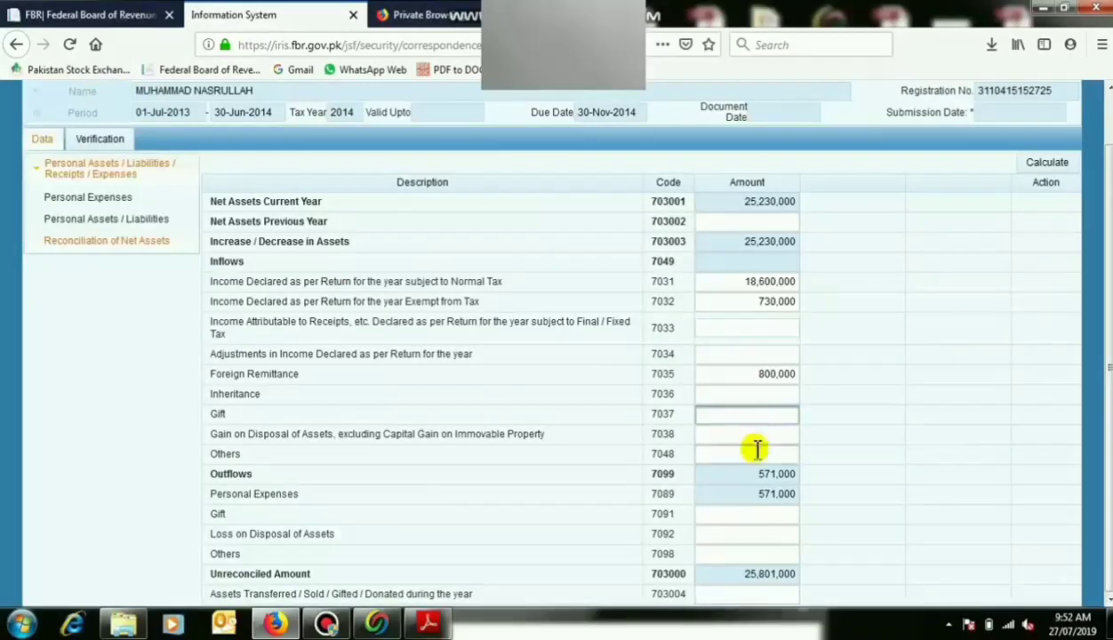
{"action": "left_click", "coordinate": [1035, 165]}
{"action": "left_click", "coordinate": [1032, 167]}
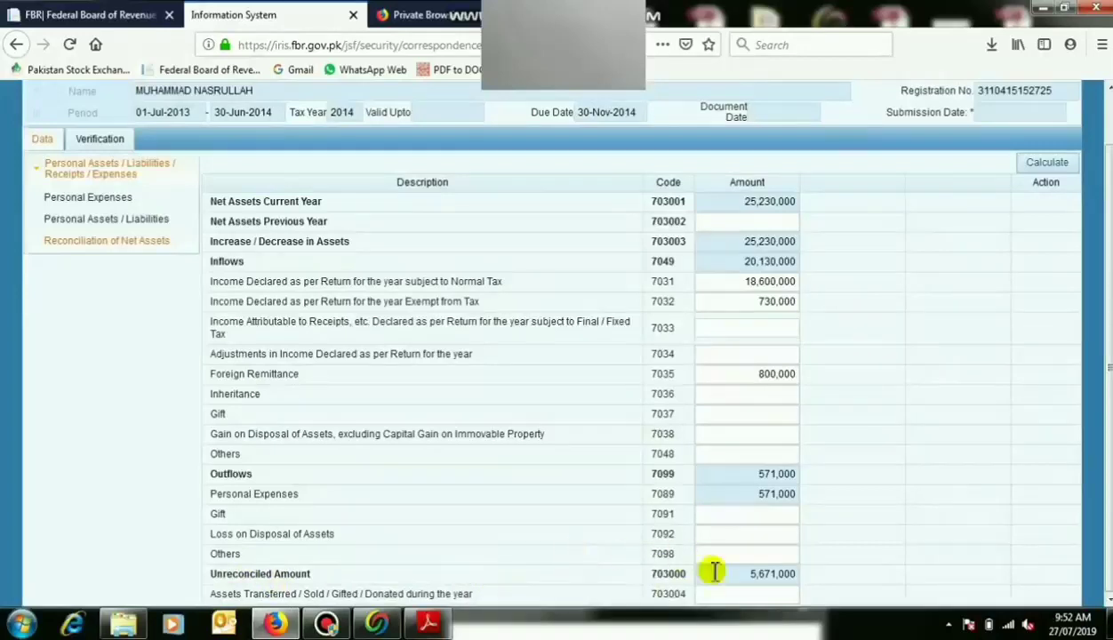
Put the 5,671,000 unreconciled amount into Net Assets Previous Year, recalculate to 0, and open Verification.
{"action": "double_click", "coordinate": [758, 573]}
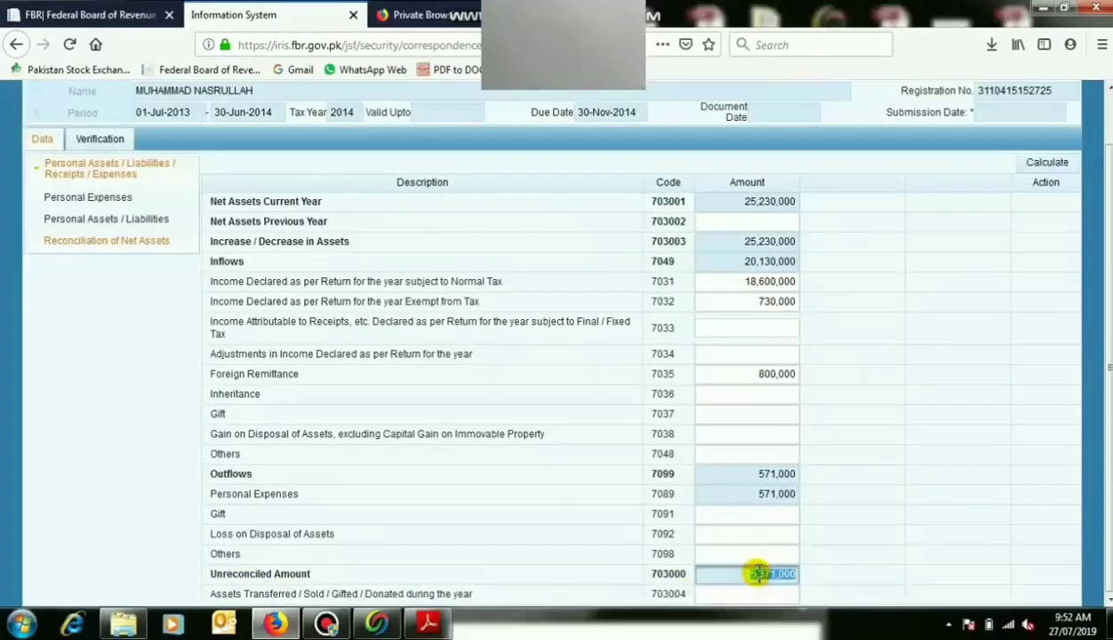
{"action": "left_click", "coordinate": [749, 225]}
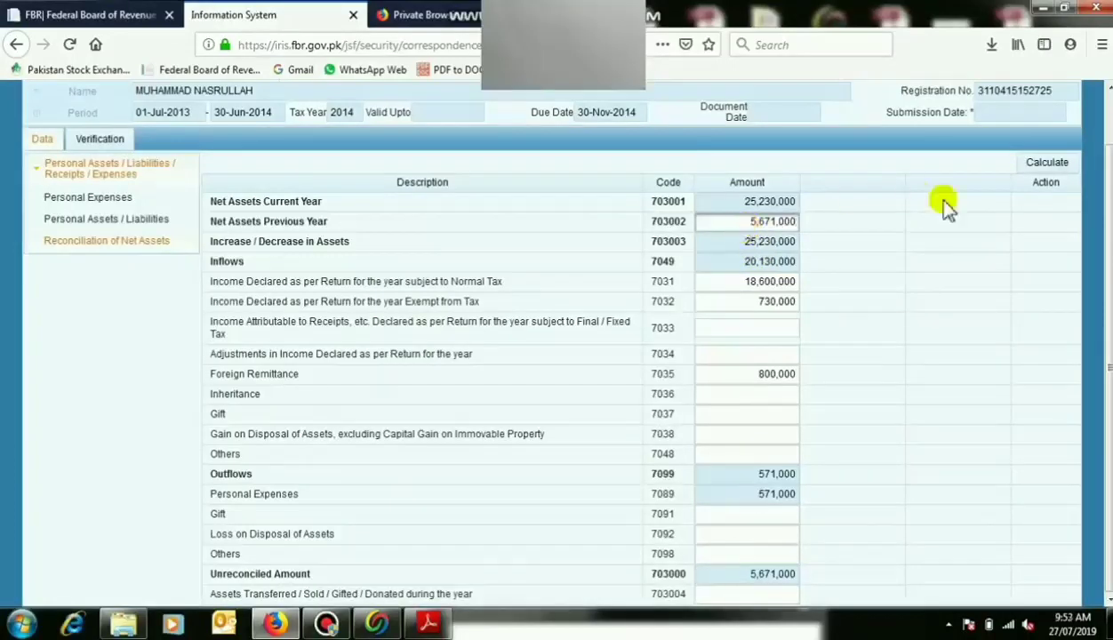
{"action": "left_click", "coordinate": [1047, 165]}
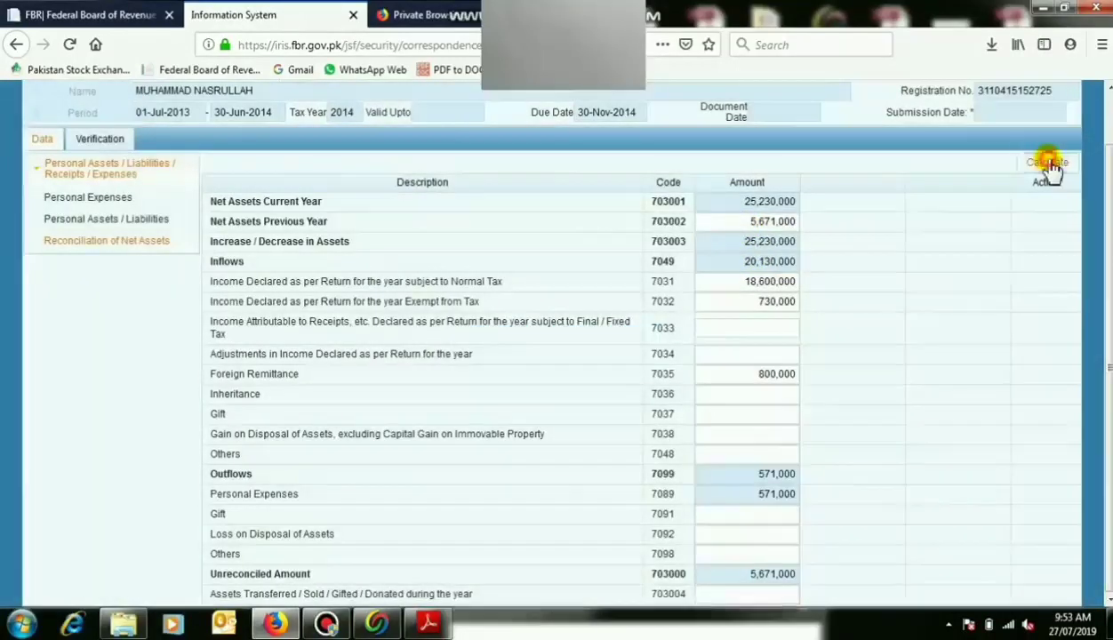
{"action": "left_click", "coordinate": [1048, 163]}
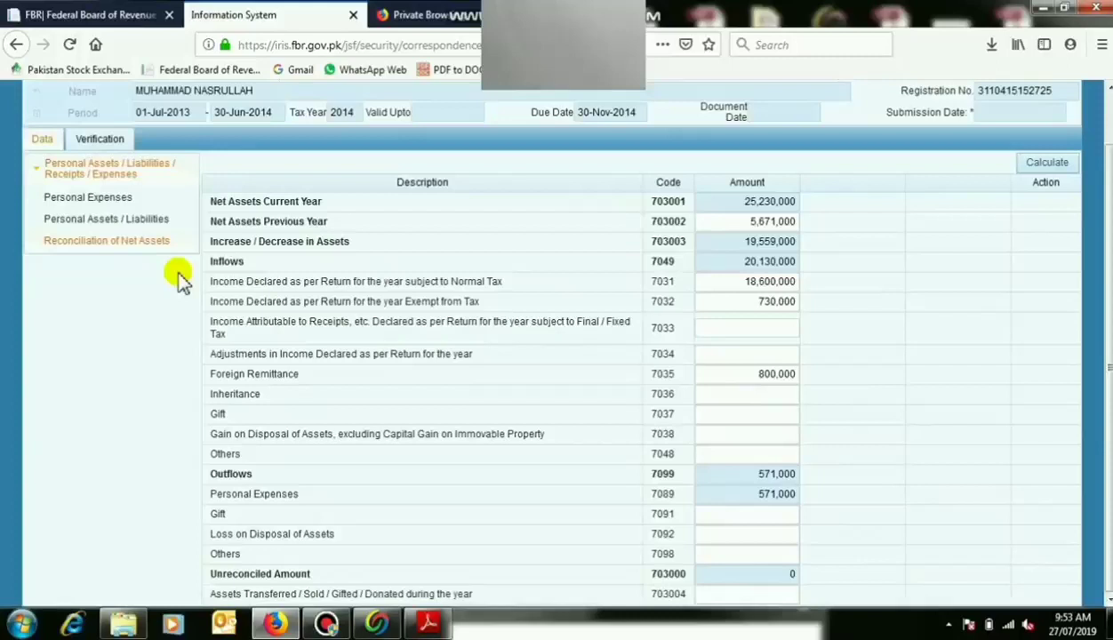
{"action": "left_click", "coordinate": [122, 140]}
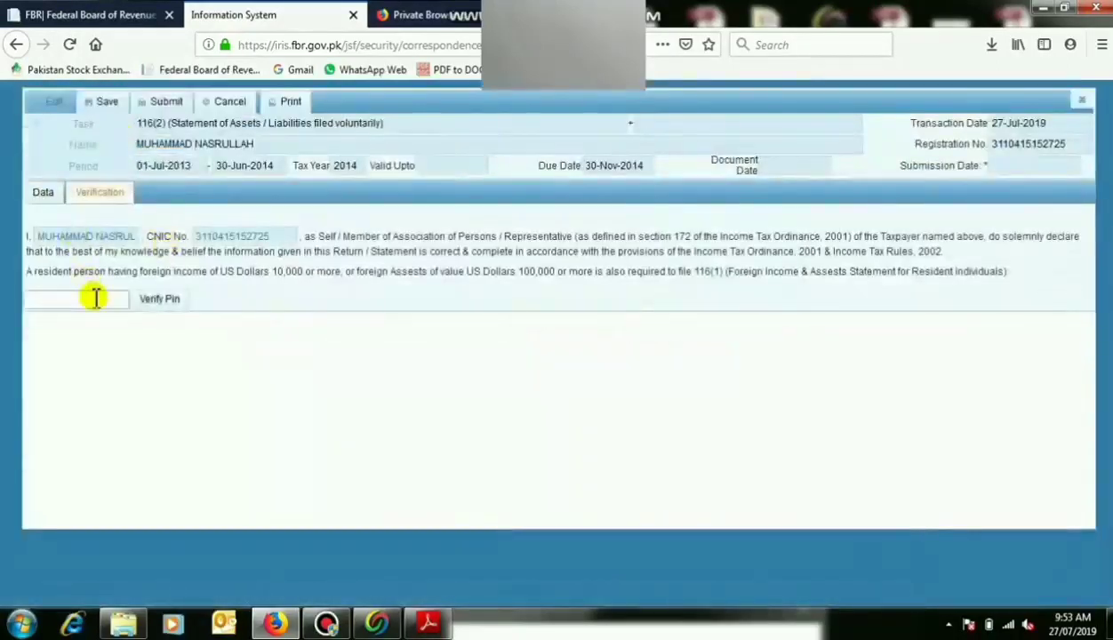
Try Verify Pin, dismiss the Select Period error, and close the form discarding unsaved data.
{"action": "left_click", "coordinate": [161, 300]}
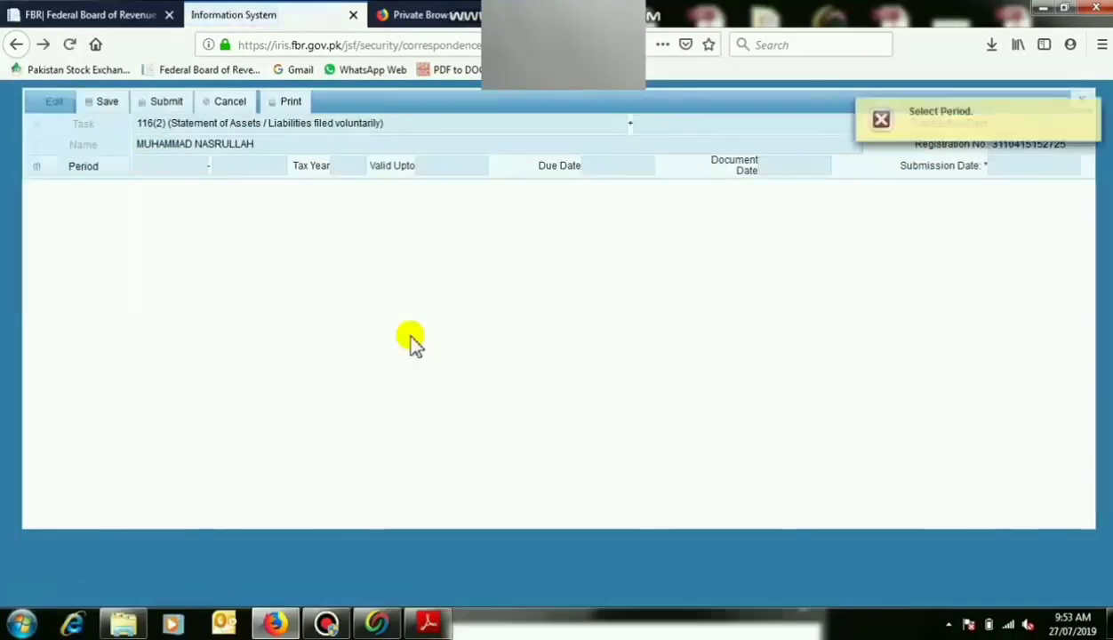
{"action": "left_click", "coordinate": [1092, 110]}
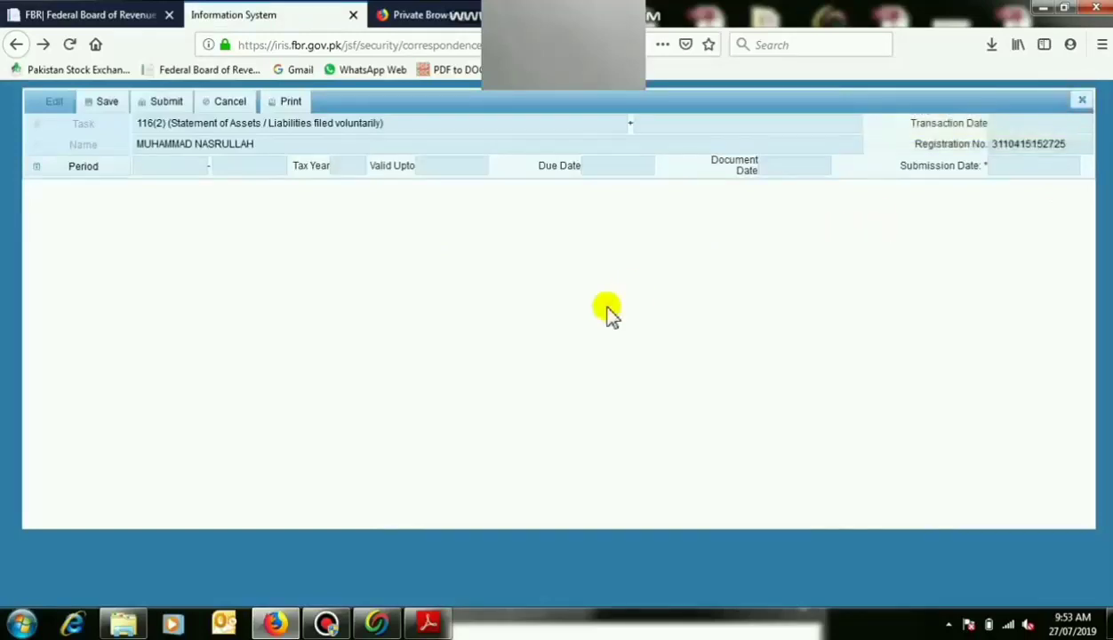
{"action": "left_click", "coordinate": [1081, 101]}
{"action": "left_click", "coordinate": [462, 368]}
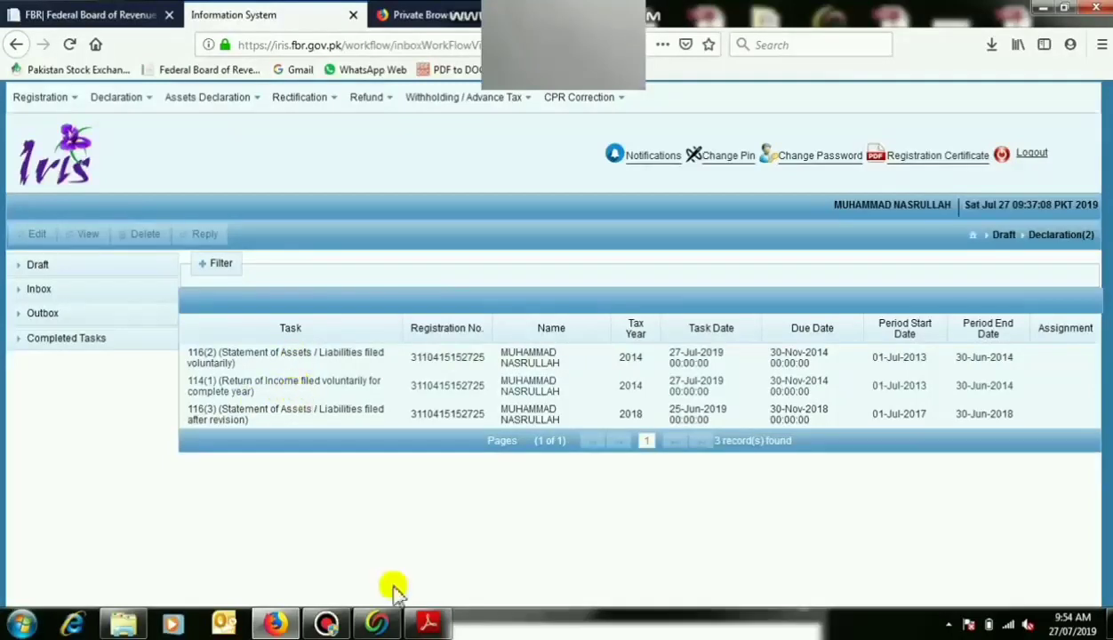
Scroll through the declaration PDF's pages 1–4 to the 66,560.00 admitted income tax.
{"action": "left_click", "coordinate": [428, 622]}
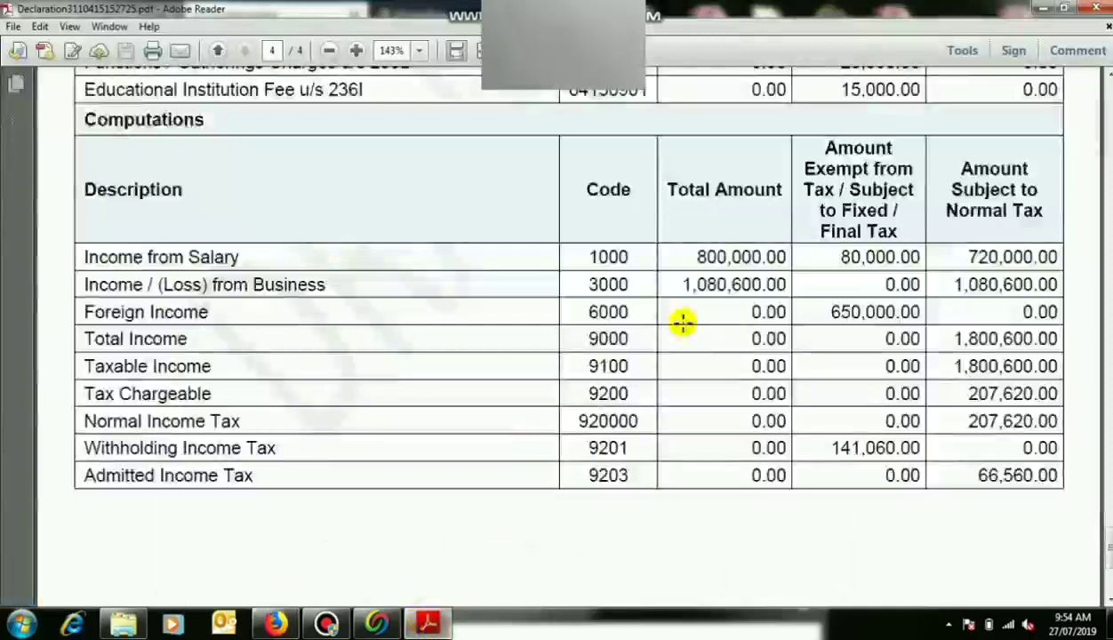
{"action": "scroll", "coordinate": [681, 324], "scroll_direction": "up", "scroll_amount": 20}
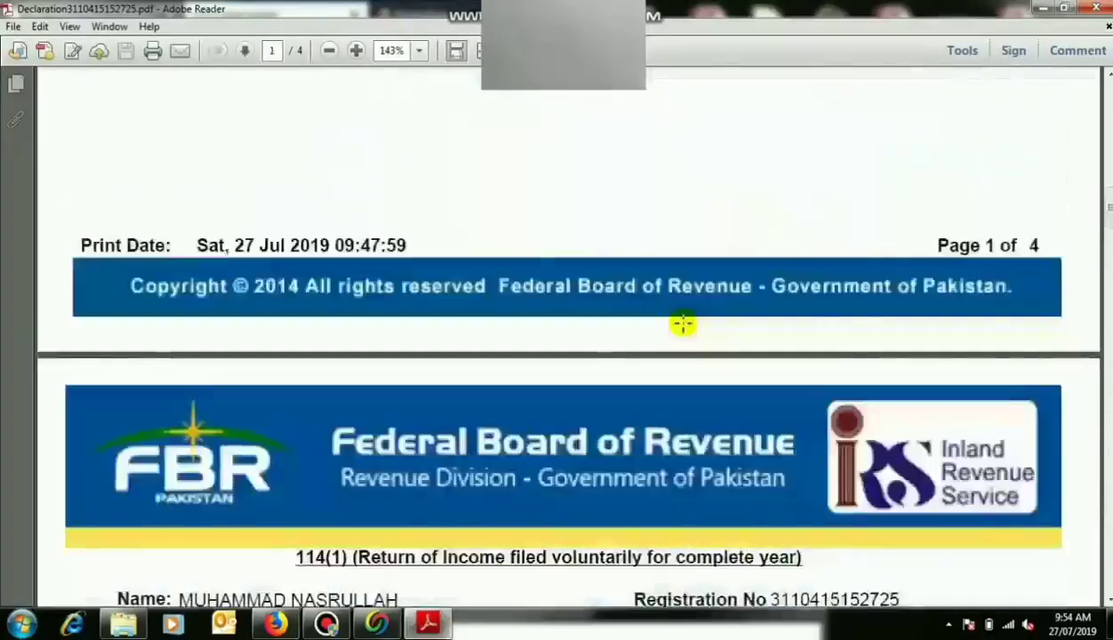
{"action": "scroll", "coordinate": [682, 325], "scroll_direction": "down", "scroll_amount": 3}
{"action": "scroll", "coordinate": [682, 325], "scroll_direction": "down", "scroll_amount": 8}
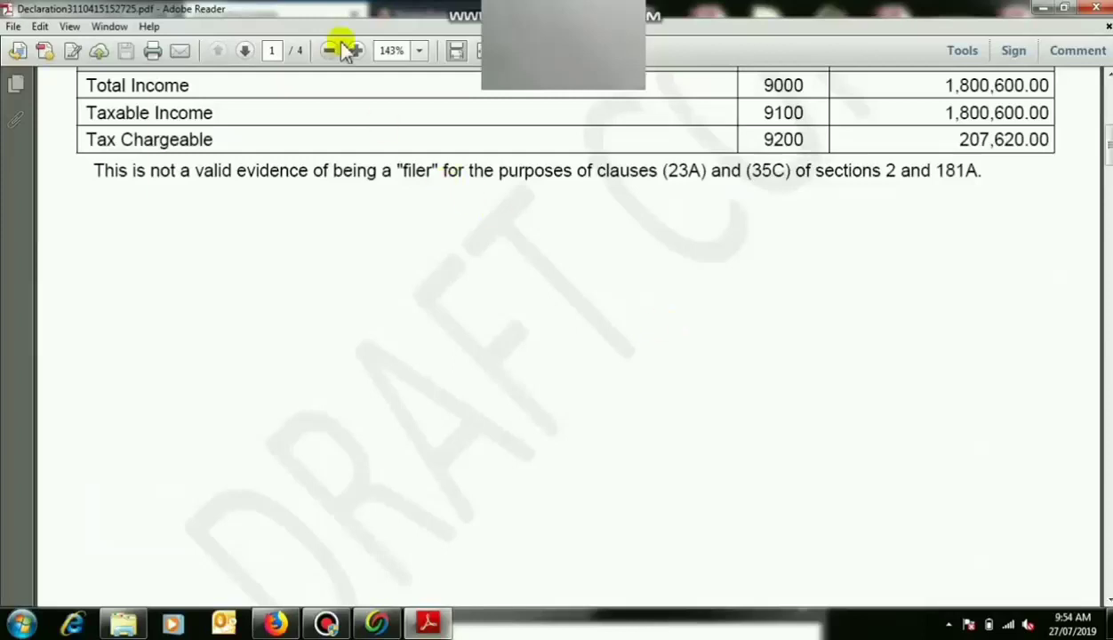
{"action": "scroll", "coordinate": [484, 216], "scroll_direction": "down", "scroll_amount": 1}
{"action": "scroll", "coordinate": [483, 216], "scroll_direction": "up", "scroll_amount": 3}
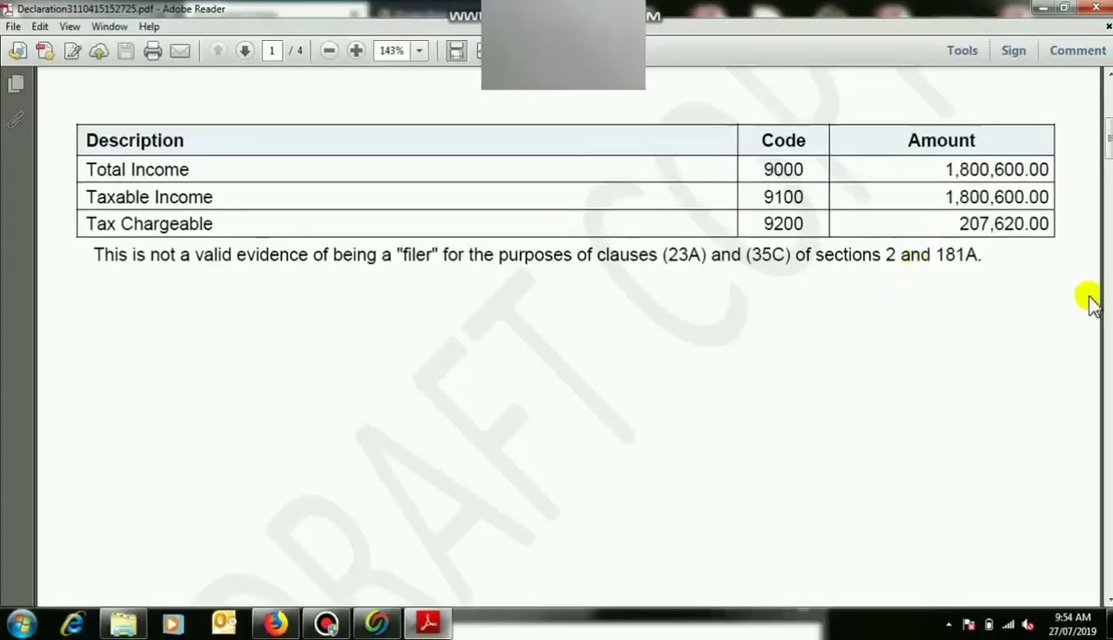
{"action": "scroll", "coordinate": [1091, 302], "scroll_direction": "down", "scroll_amount": 20}
{"action": "scroll", "coordinate": [1091, 302], "scroll_direction": "up", "scroll_amount": 5}
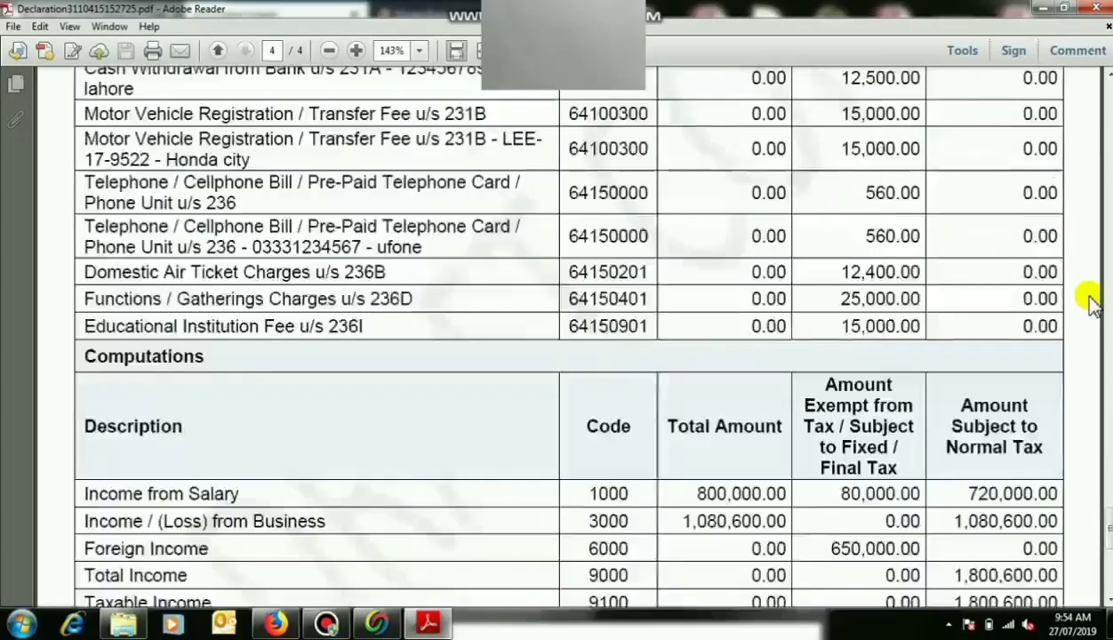
{"action": "scroll", "coordinate": [1091, 302], "scroll_direction": "down", "scroll_amount": 5}
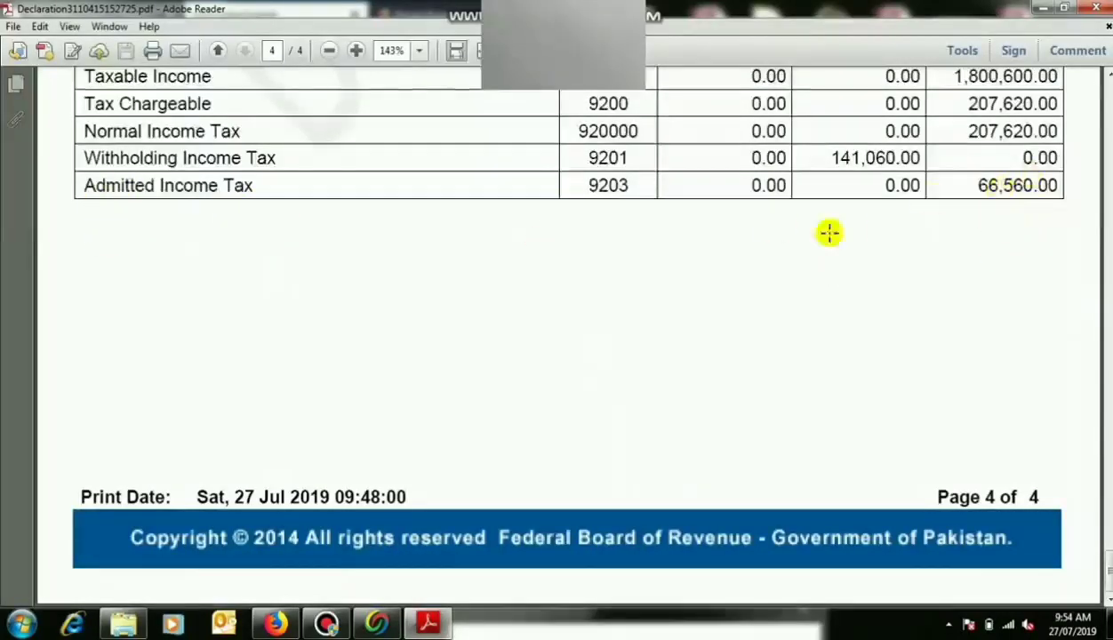
Leave the PDF and open the eFBR login page from the FBR home page's e-file service.
{"action": "left_click", "coordinate": [429, 625]}
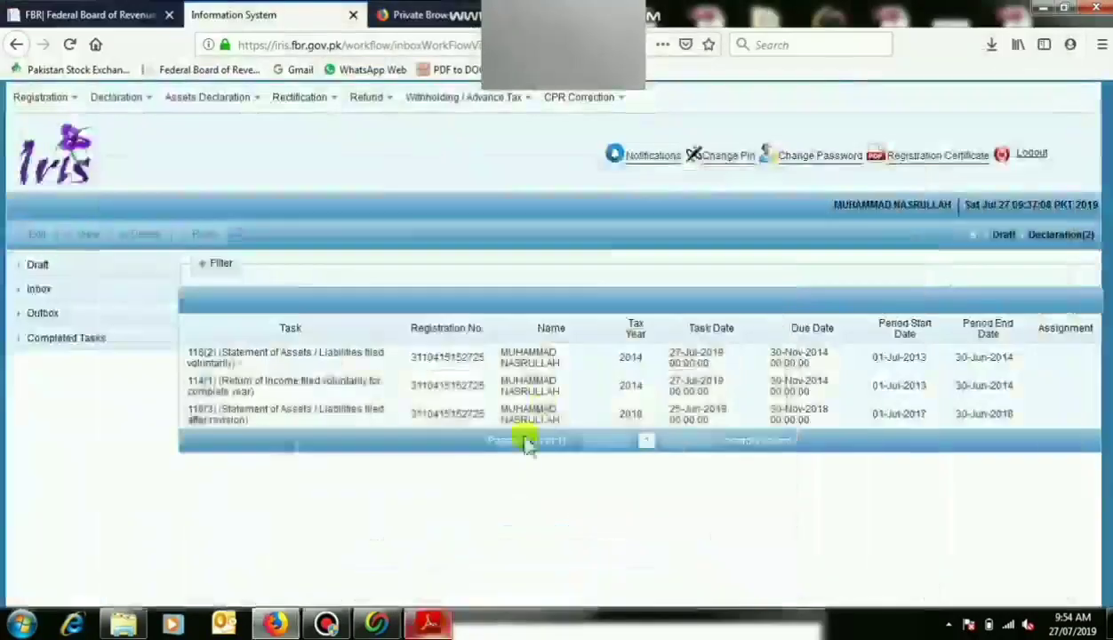
{"action": "left_click", "coordinate": [151, 10]}
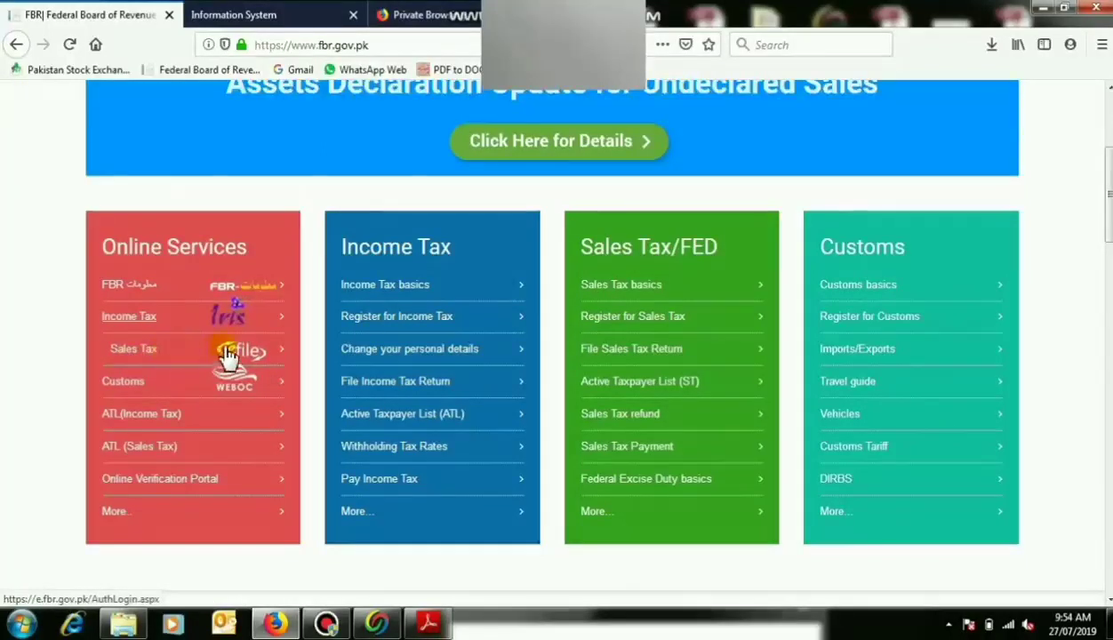
{"action": "left_click", "coordinate": [227, 353]}
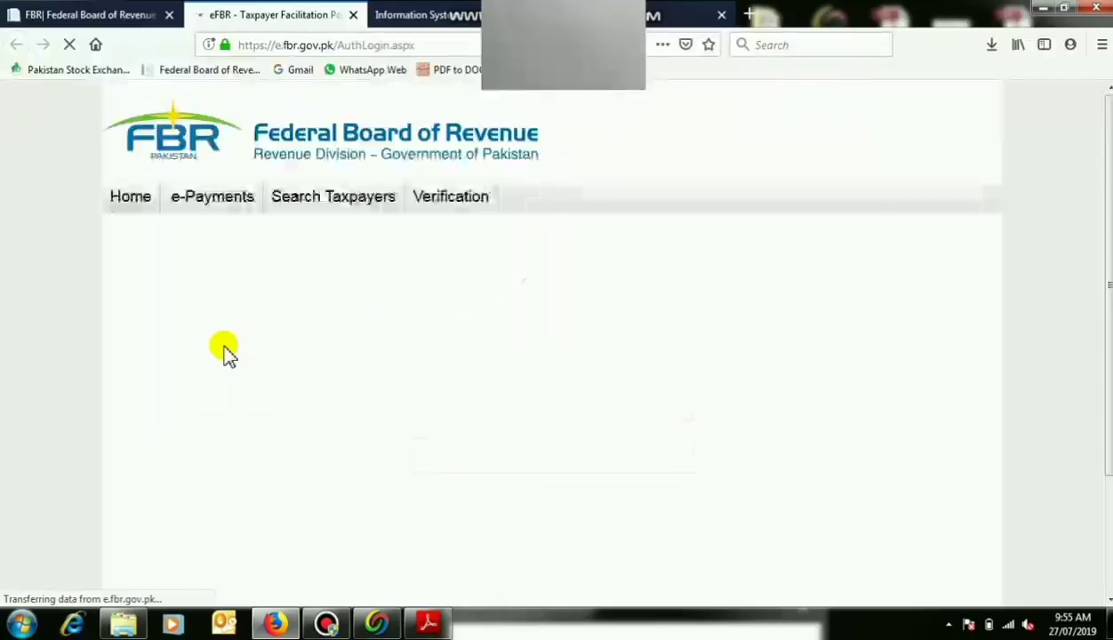
Log in to eFBR with the taxpayer's CNIC and password, skipping the secret question and stock notice.
{"action": "left_click", "coordinate": [445, 402]}
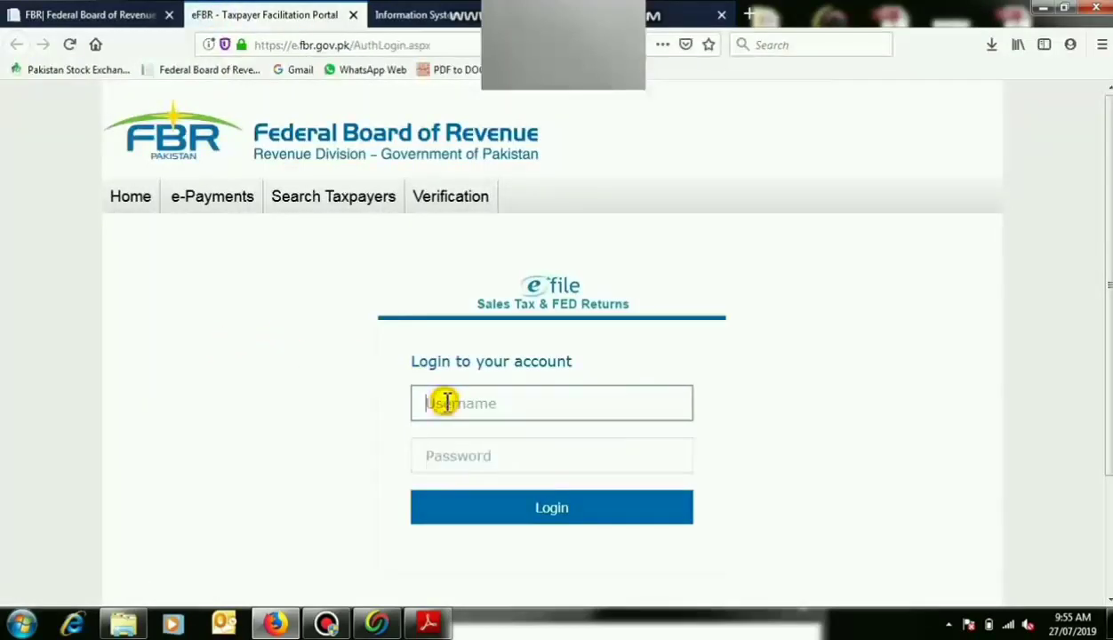
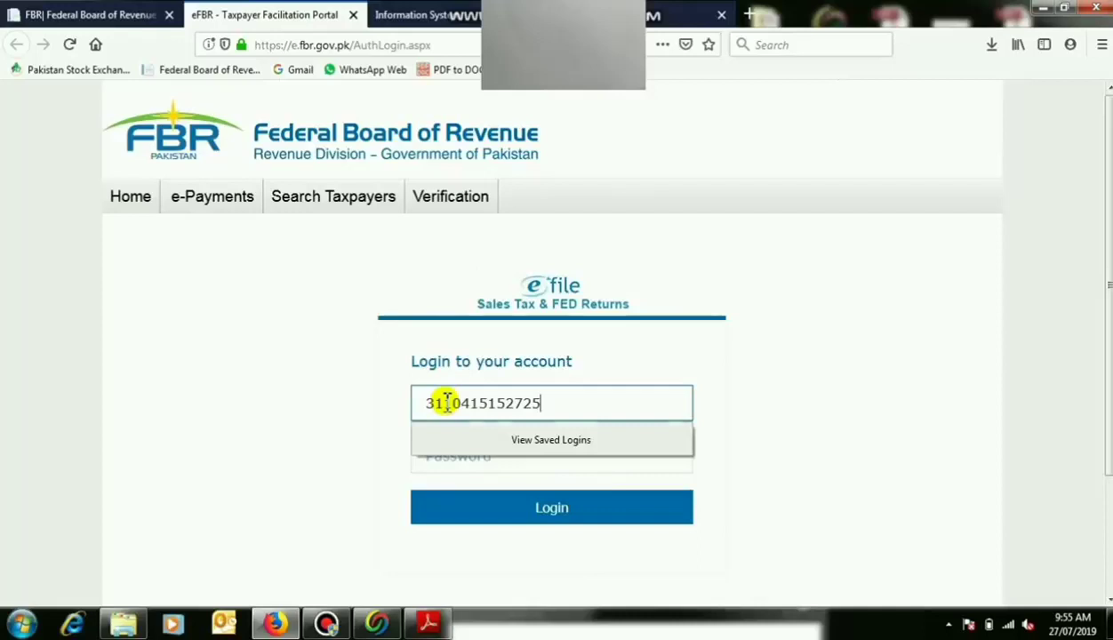
{"action": "left_click", "coordinate": [480, 456]}
{"action": "left_click", "coordinate": [487, 458]}
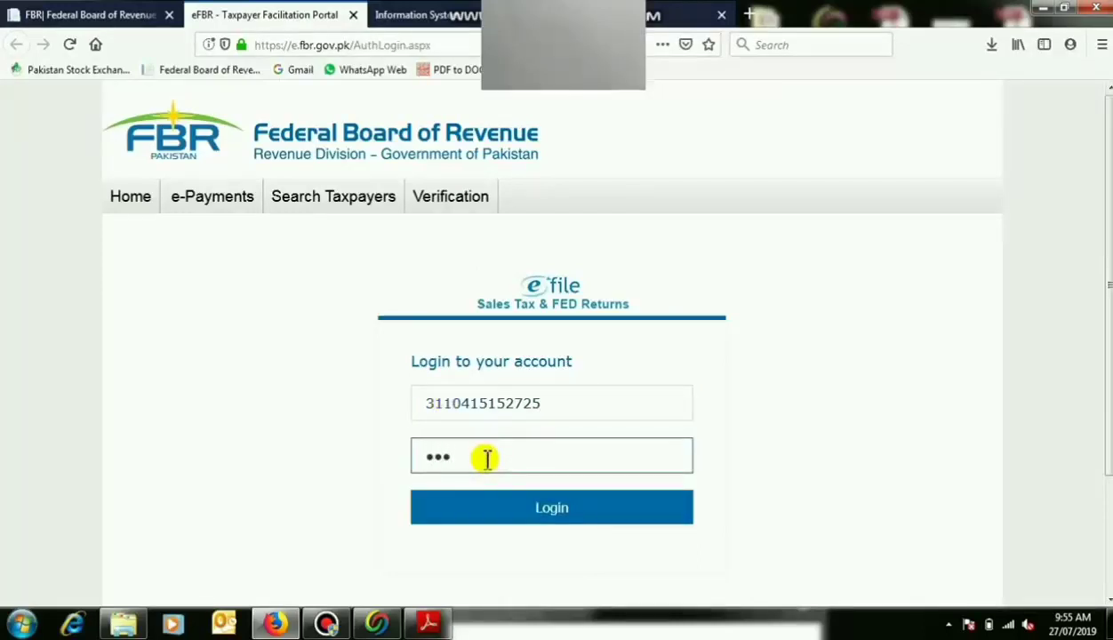
{"action": "key", "text": "Return"}
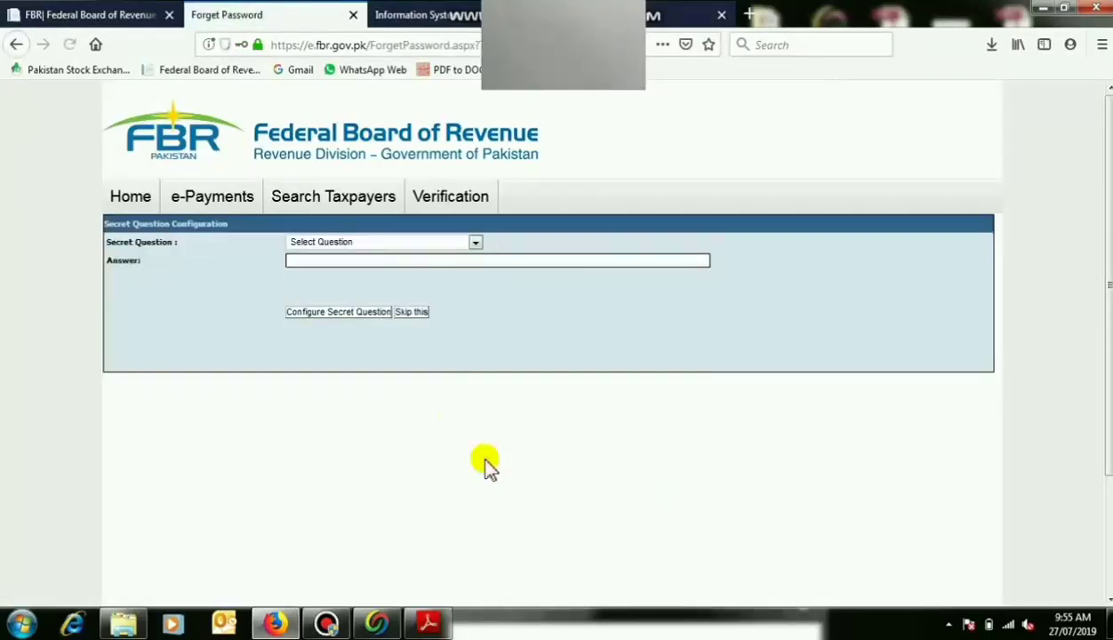
{"action": "left_click", "coordinate": [416, 313]}
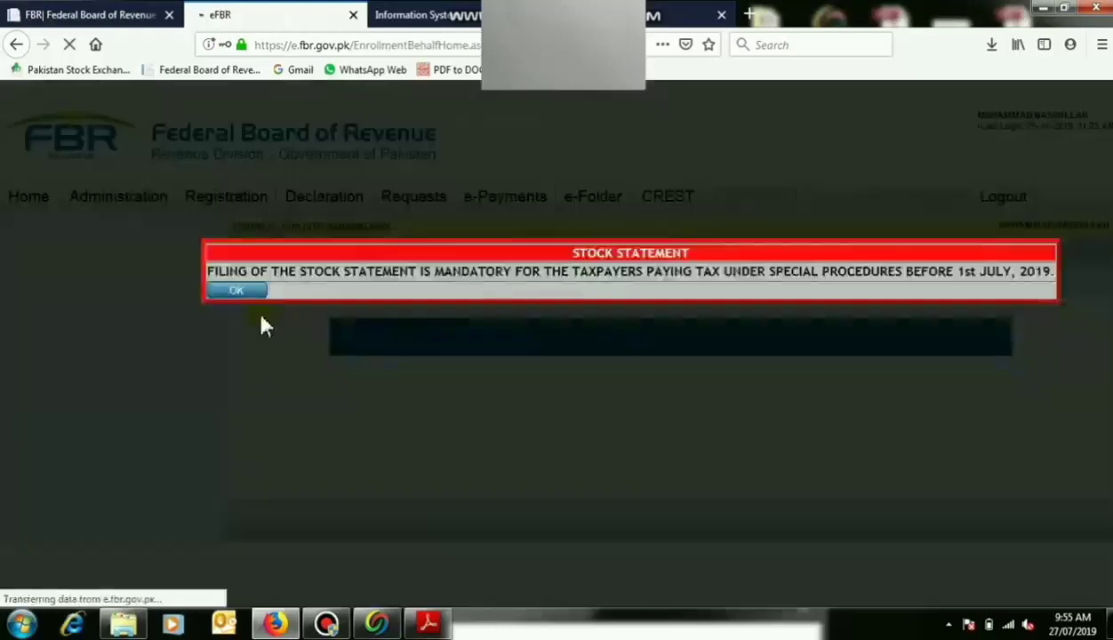
{"action": "left_click", "coordinate": [229, 290]}
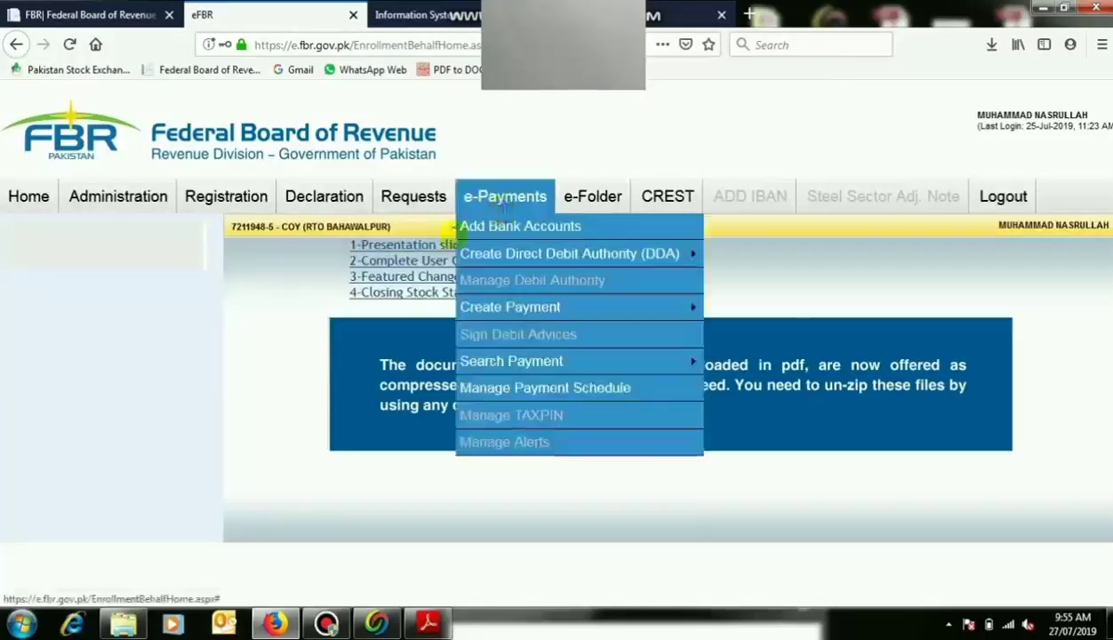
Start a new Income Tax Annual Return payment from e-Payments > Create Payment.
{"action": "mouse_move", "coordinate": [490, 196]}
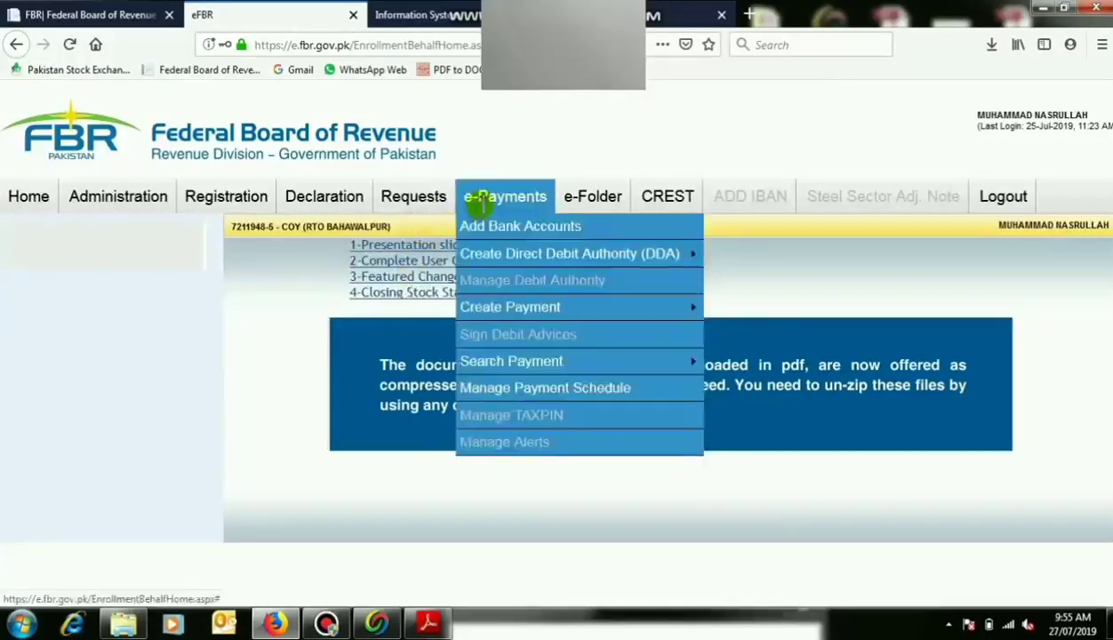
{"action": "mouse_move", "coordinate": [492, 317]}
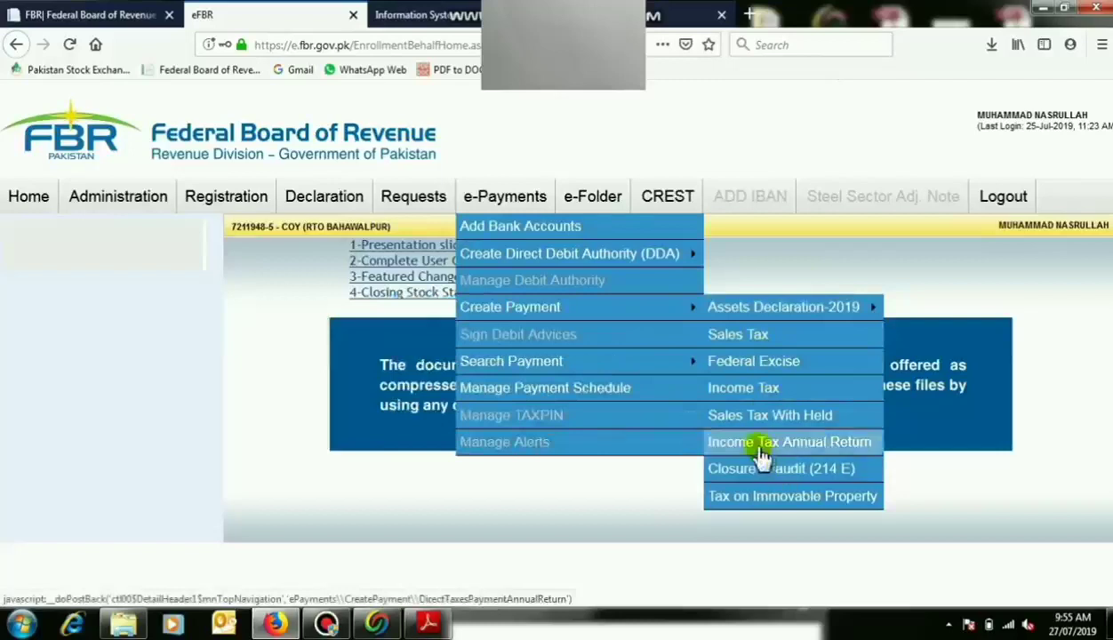
{"action": "left_click", "coordinate": [812, 451]}
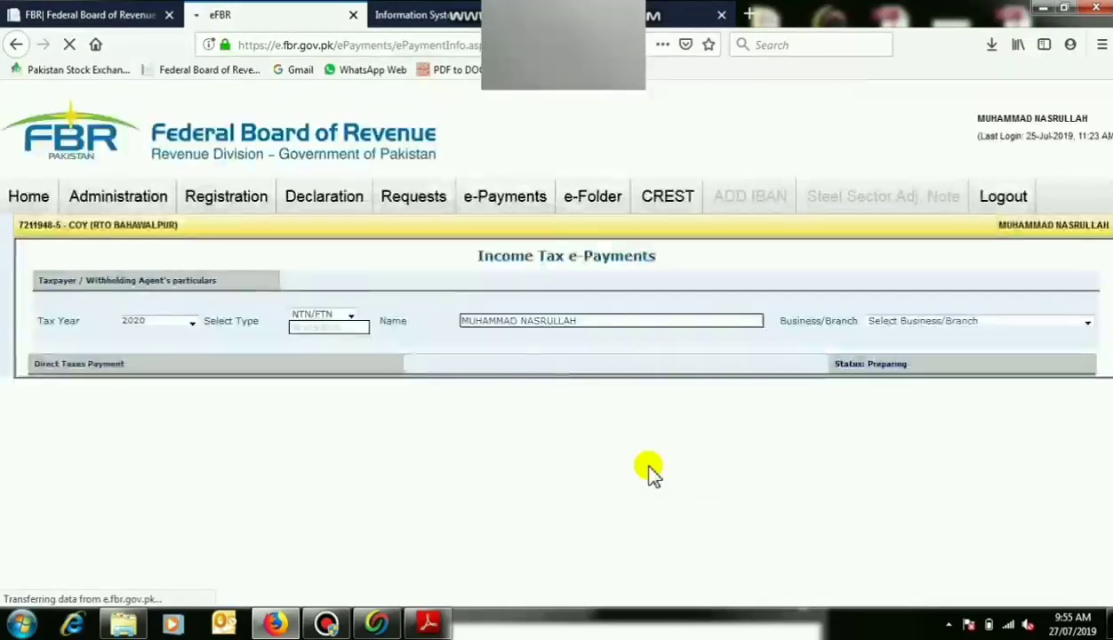
Fill the payment form with tax year 2014 and an amount of 66,650.
{"action": "left_click", "coordinate": [191, 324]}
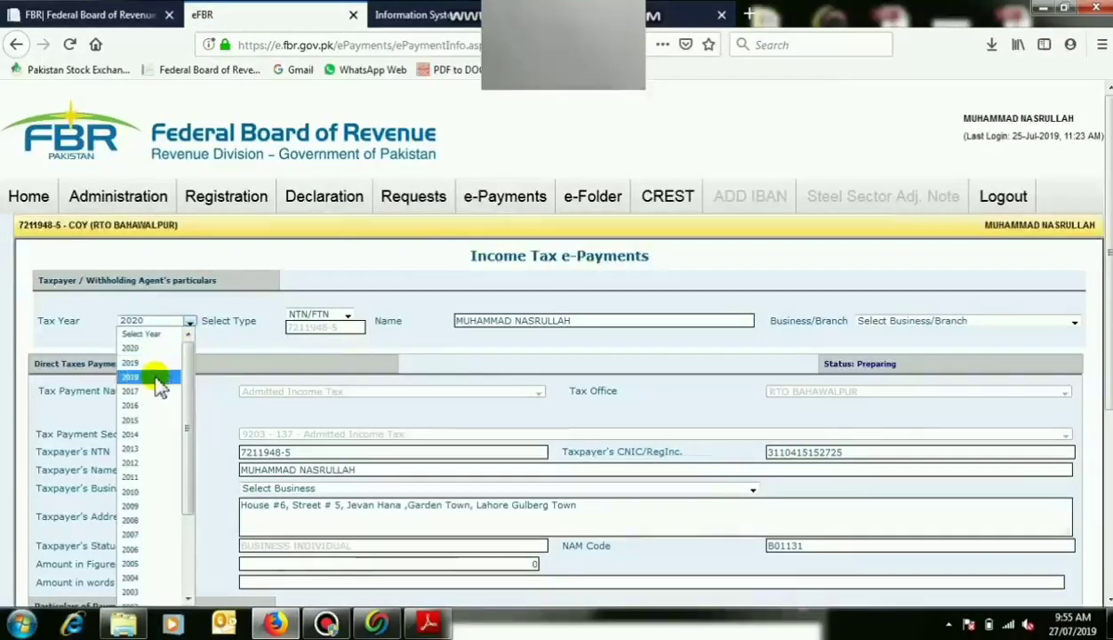
{"action": "left_click", "coordinate": [151, 436]}
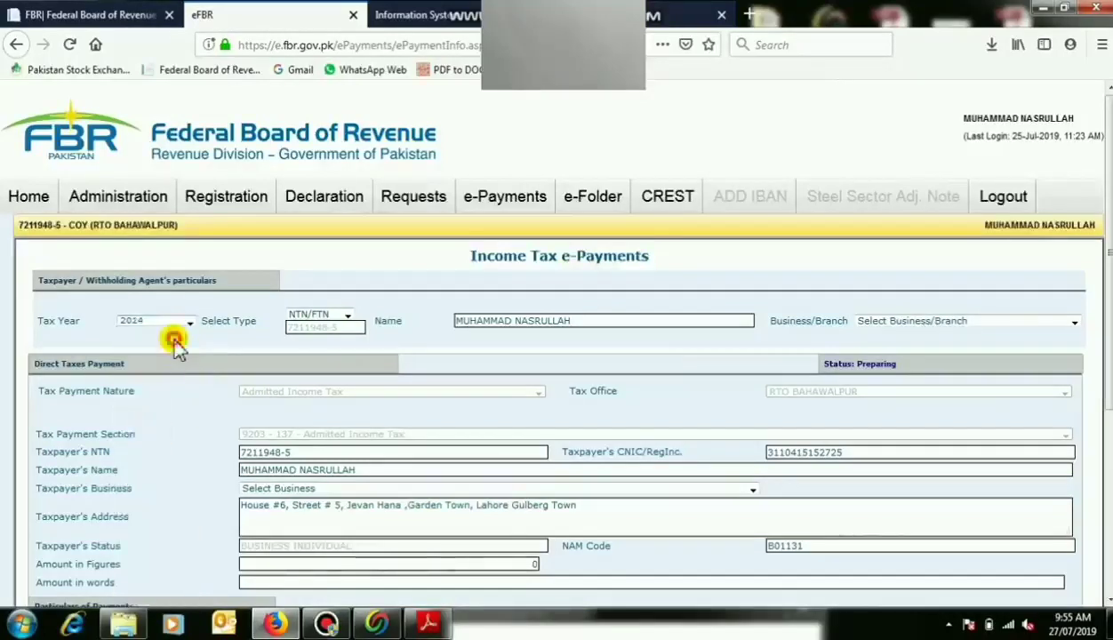
{"action": "scroll", "coordinate": [175, 347], "scroll_direction": "down", "scroll_amount": 5}
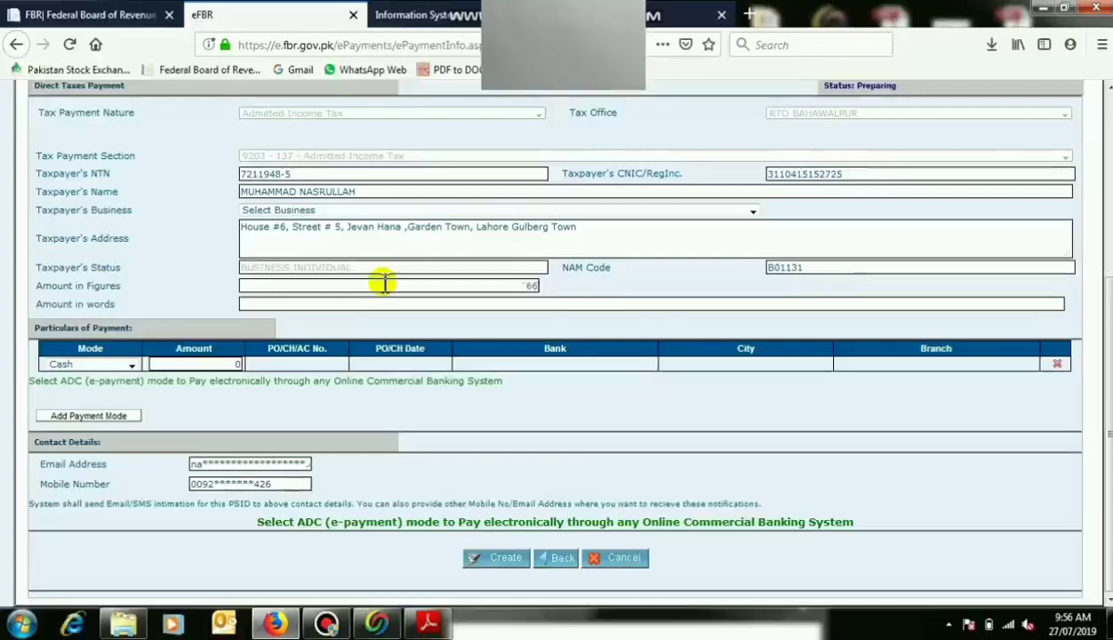
{"action": "type", "text": "0"}
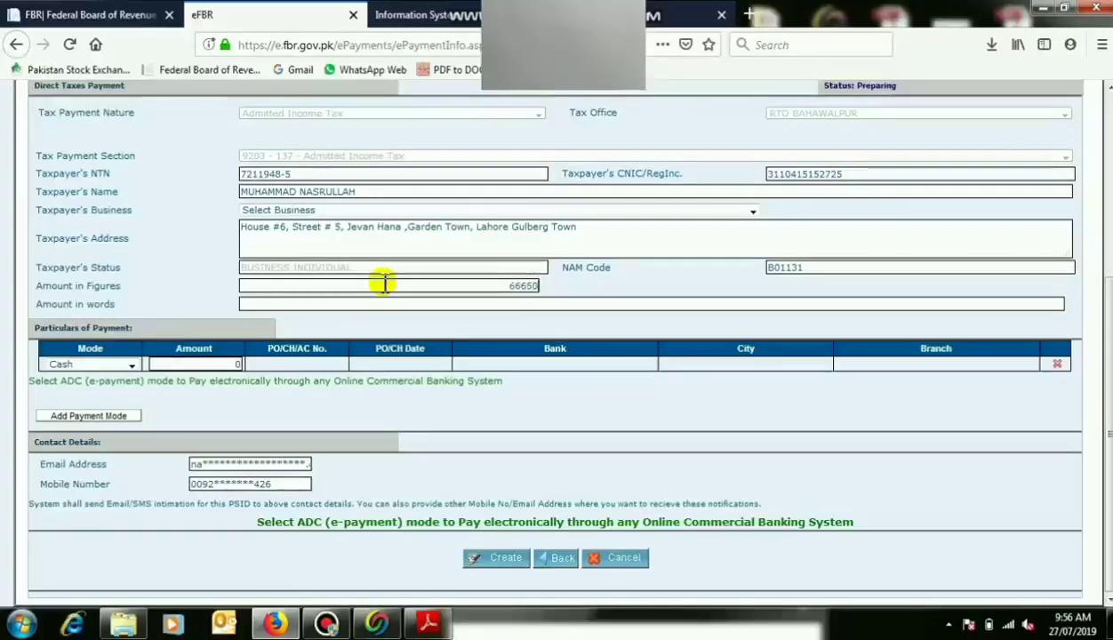
{"action": "key", "text": "Tab"}
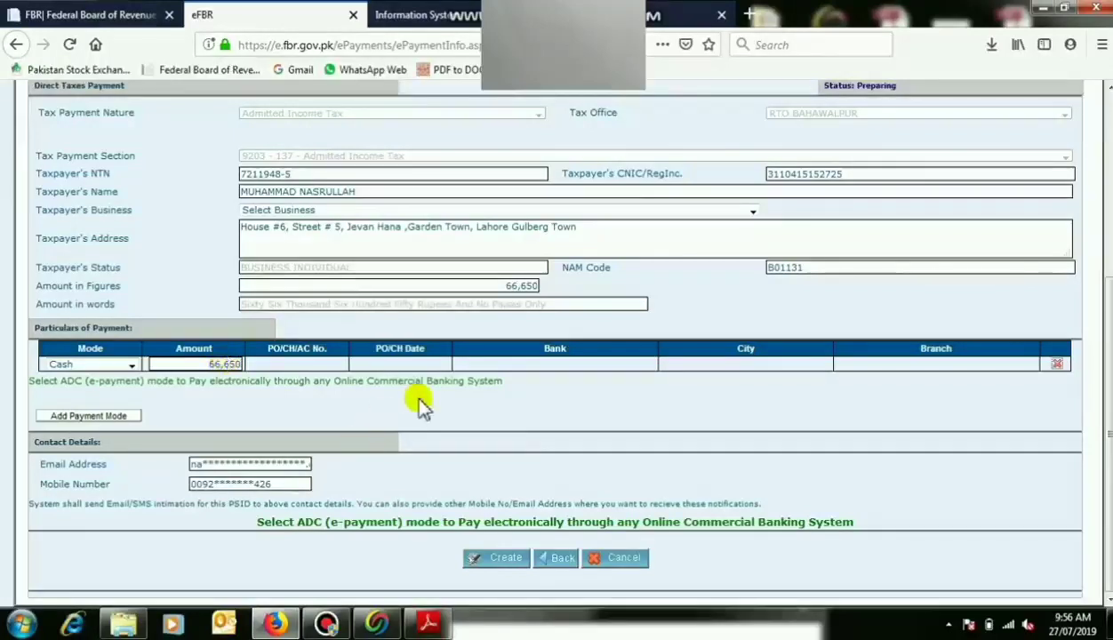
Create the 66,650 payment, then close the eFBR tab to return to IRIS.
{"action": "left_click", "coordinate": [497, 560]}
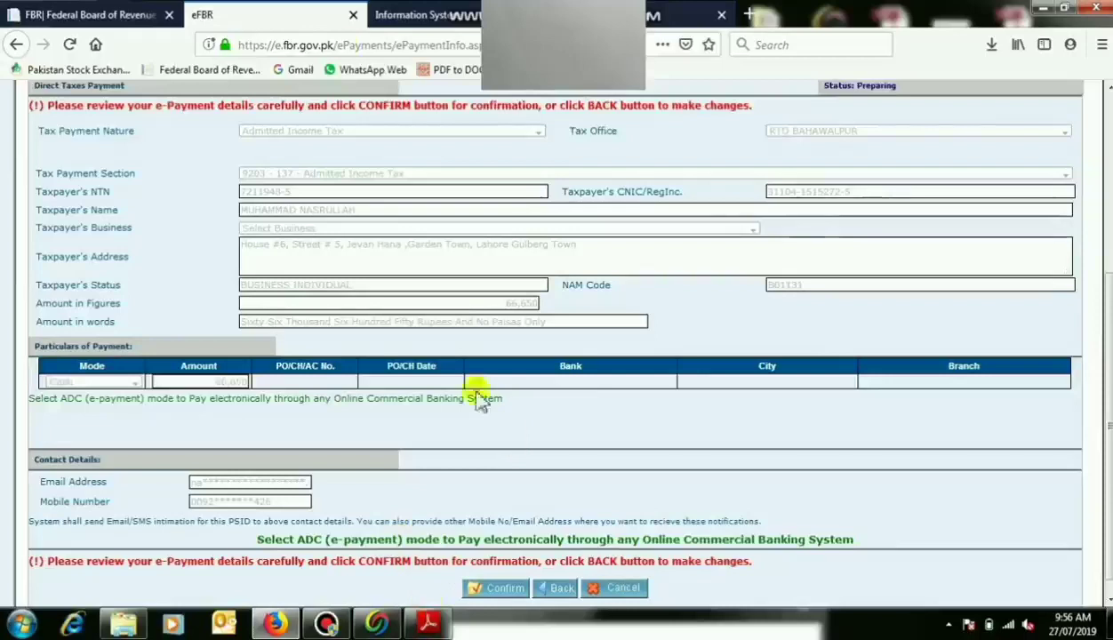
{"action": "left_click", "coordinate": [354, 16]}
{"action": "left_click", "coordinate": [274, 14]}
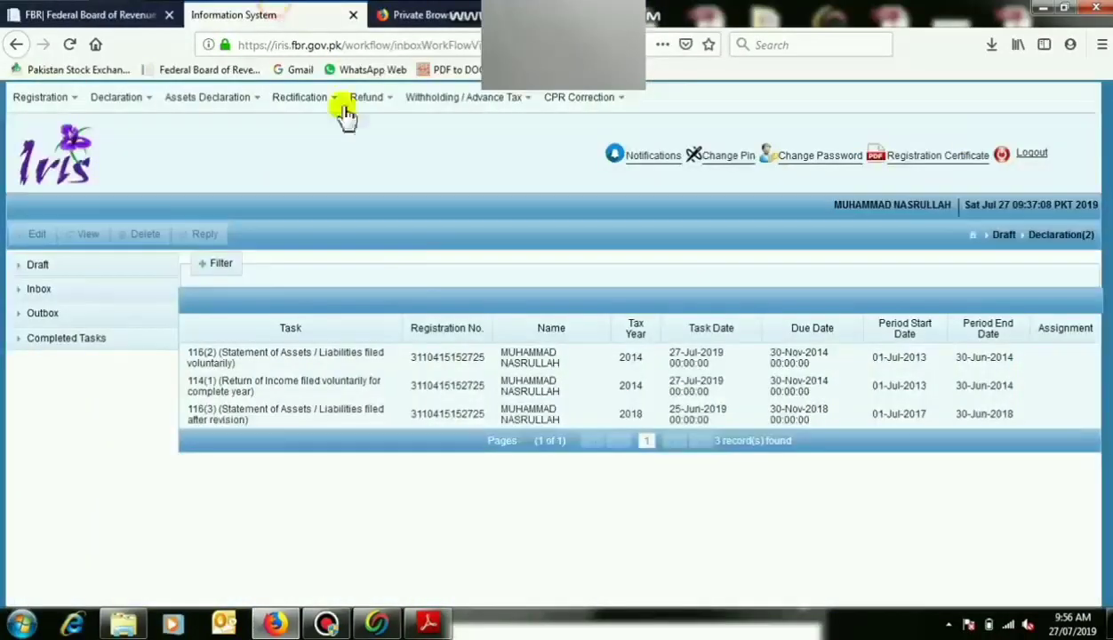
Check the 116(2) wealth statement's verification section, then open the 2014 114(1) return draft for editing.
{"action": "left_click", "coordinate": [343, 360]}
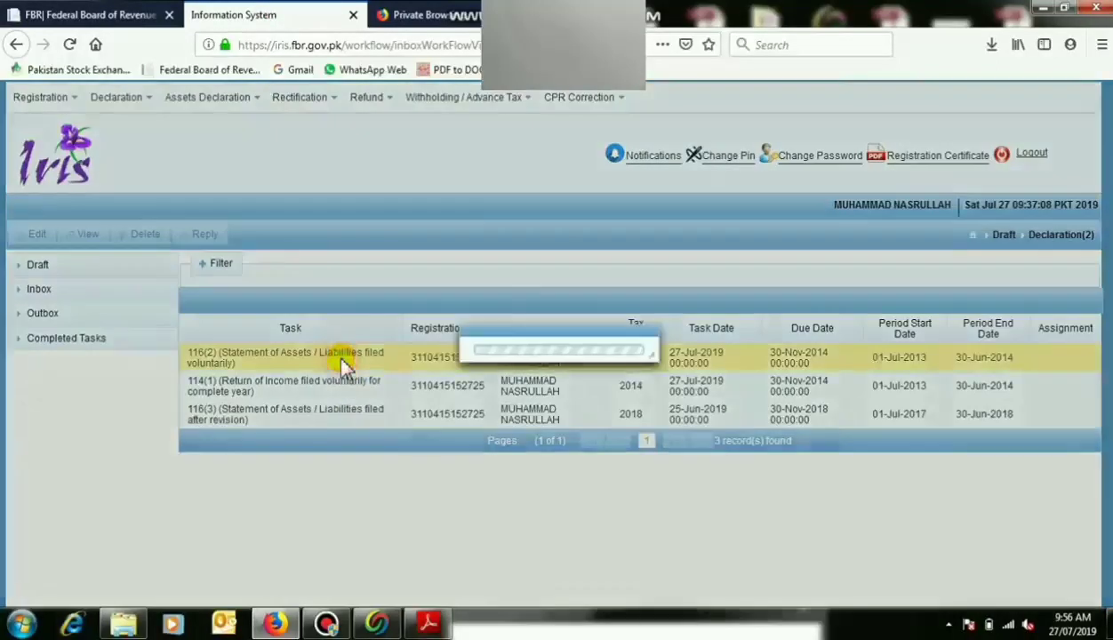
{"action": "left_click", "coordinate": [49, 236]}
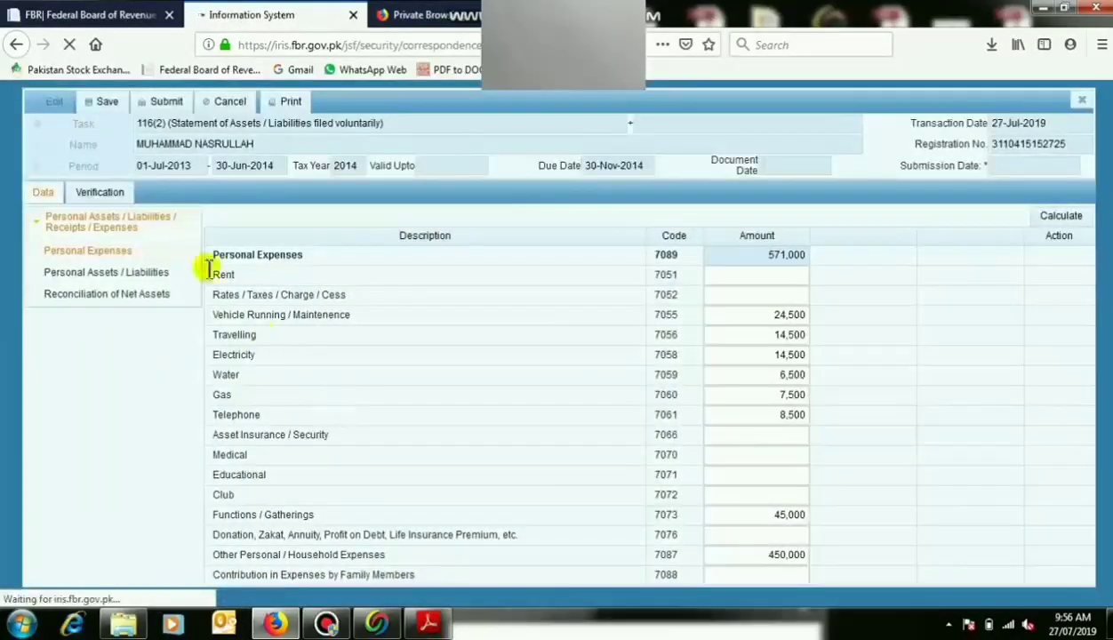
{"action": "left_click", "coordinate": [109, 193]}
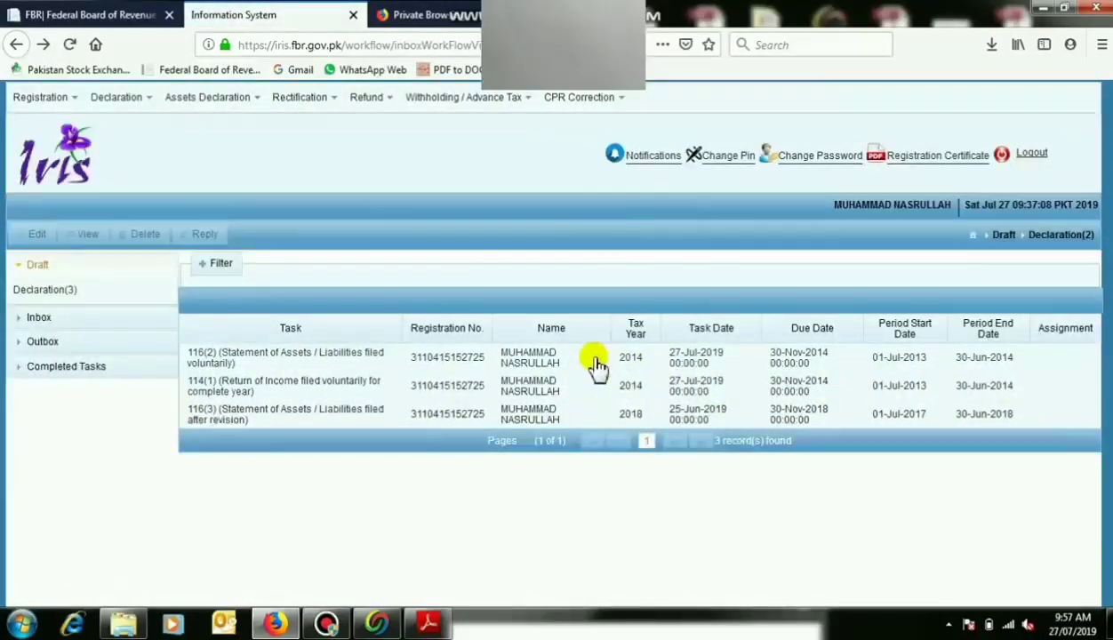
{"action": "left_click", "coordinate": [373, 387]}
{"action": "left_click", "coordinate": [40, 236]}
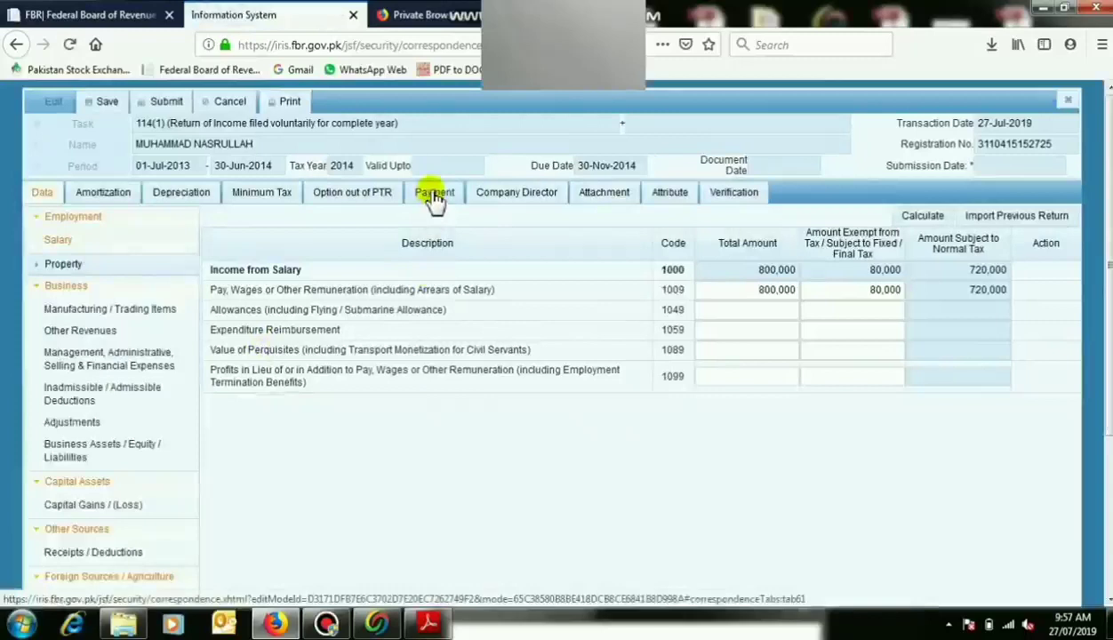
Check the return's linked payments, finding none to add.
{"action": "left_click", "coordinate": [433, 195]}
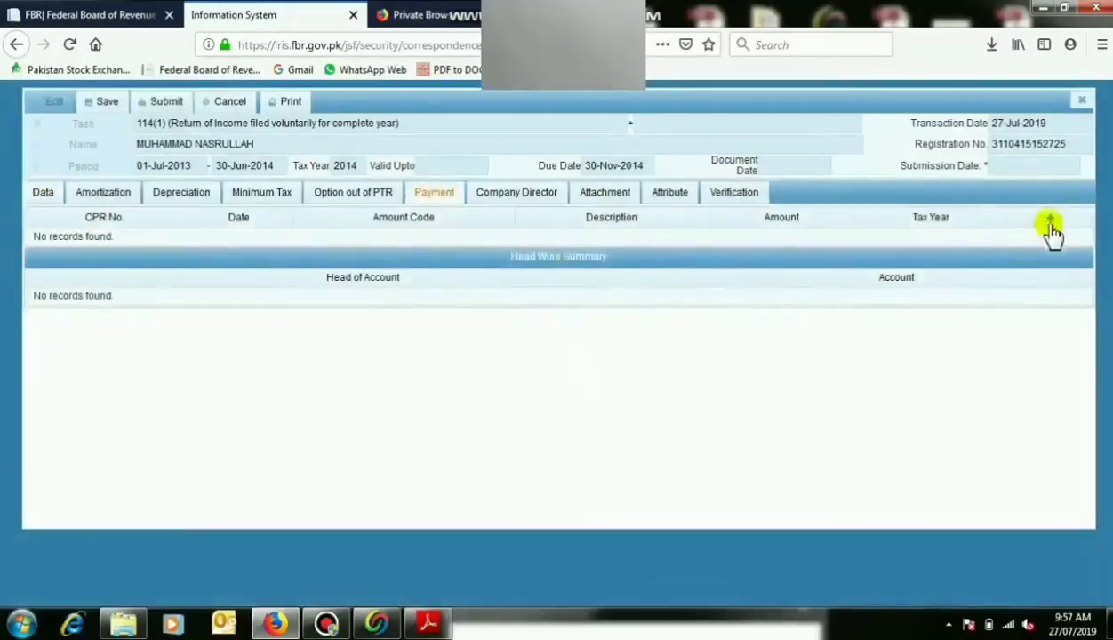
{"action": "left_click", "coordinate": [1049, 222]}
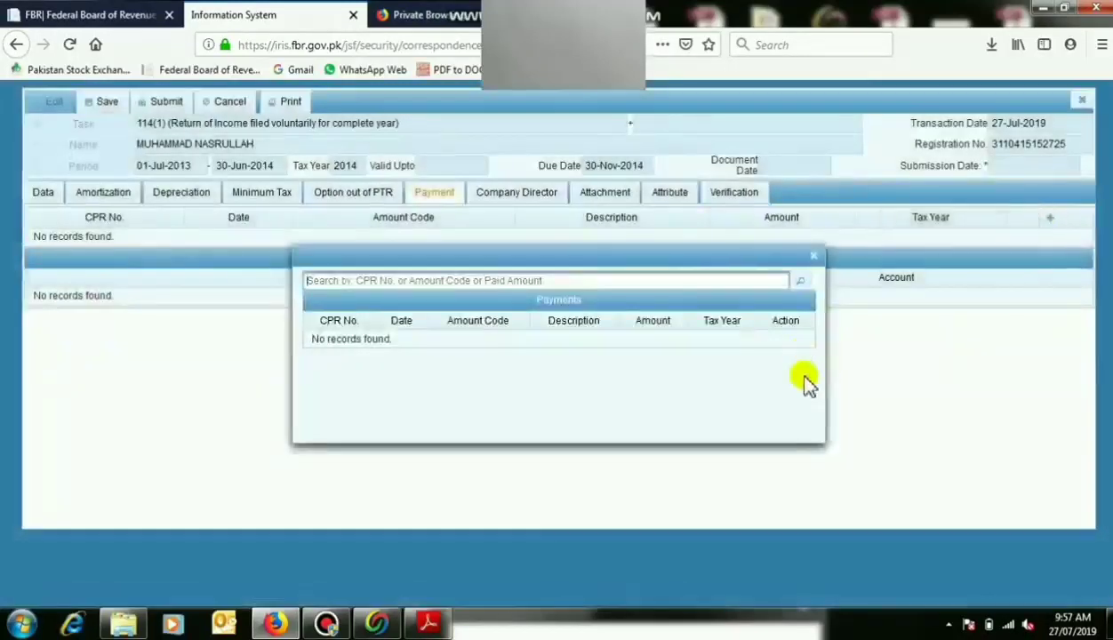
{"action": "left_click", "coordinate": [812, 256]}
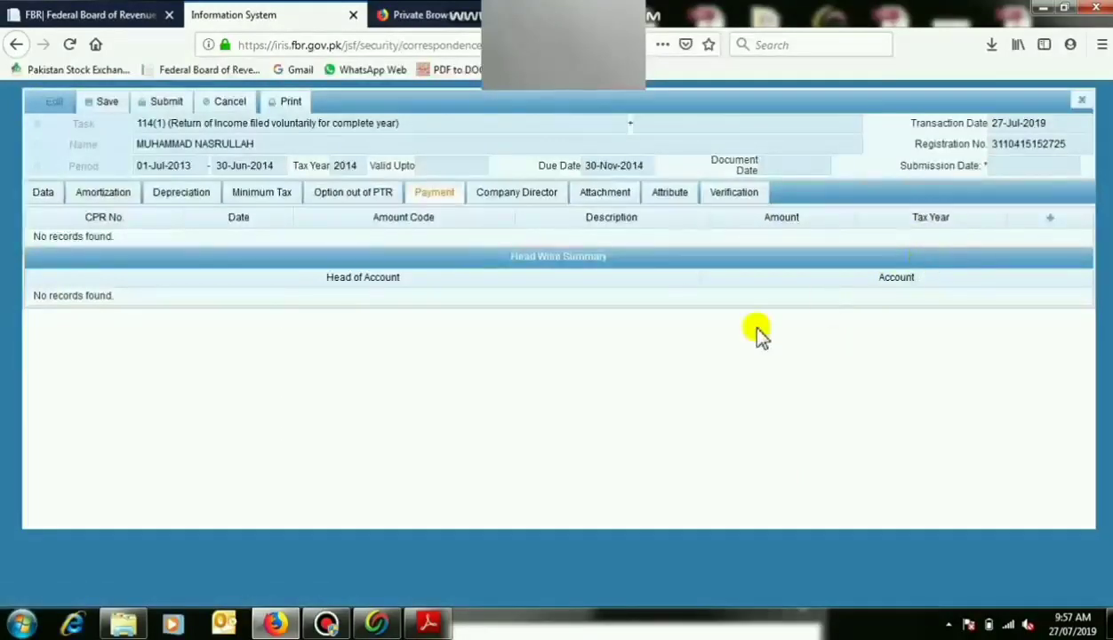
Recalculate the return's totals on the Data tab and bring up its attributes.
{"action": "left_click", "coordinate": [44, 197]}
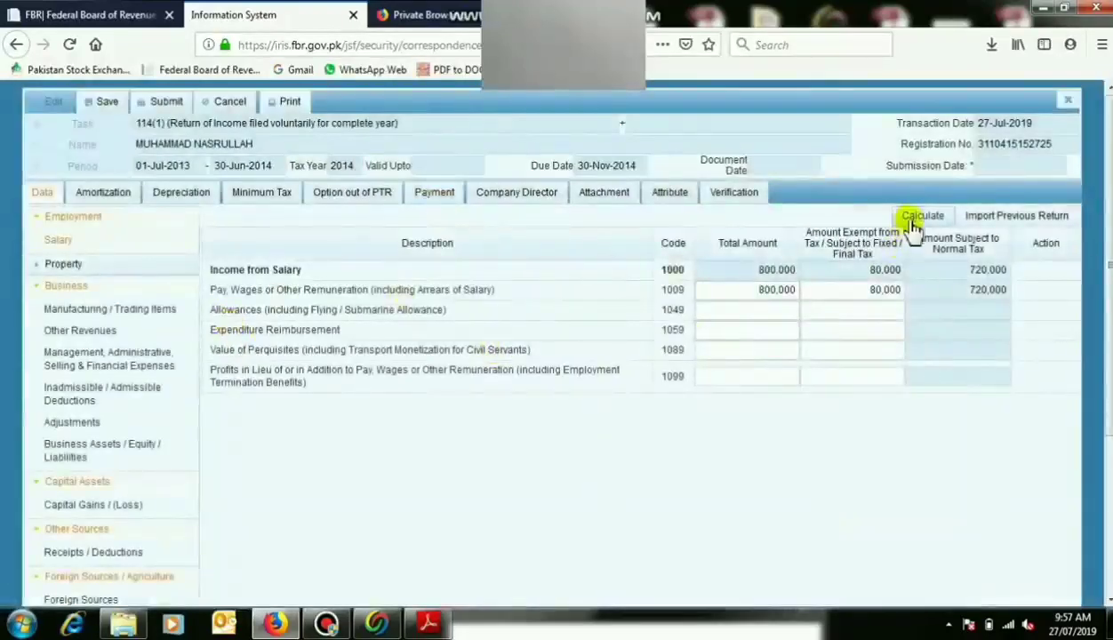
{"action": "left_click", "coordinate": [915, 218]}
{"action": "left_click", "coordinate": [915, 222]}
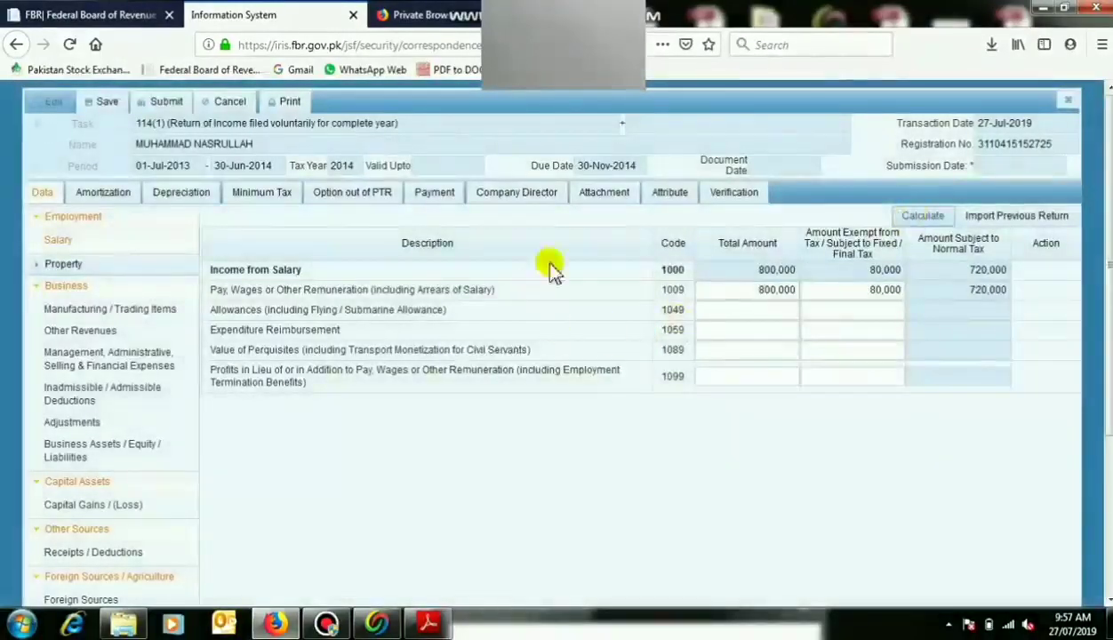
{"action": "left_click", "coordinate": [666, 200]}
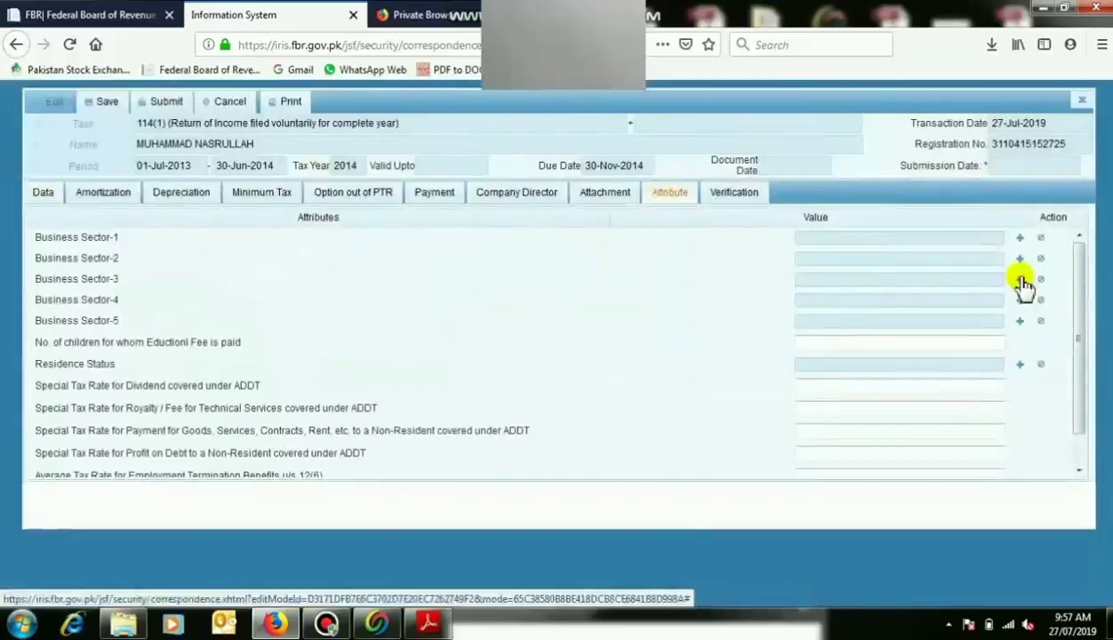
Set Business Sector-1 to Trader - Others from the sector picker list.
{"action": "left_click", "coordinate": [1019, 238]}
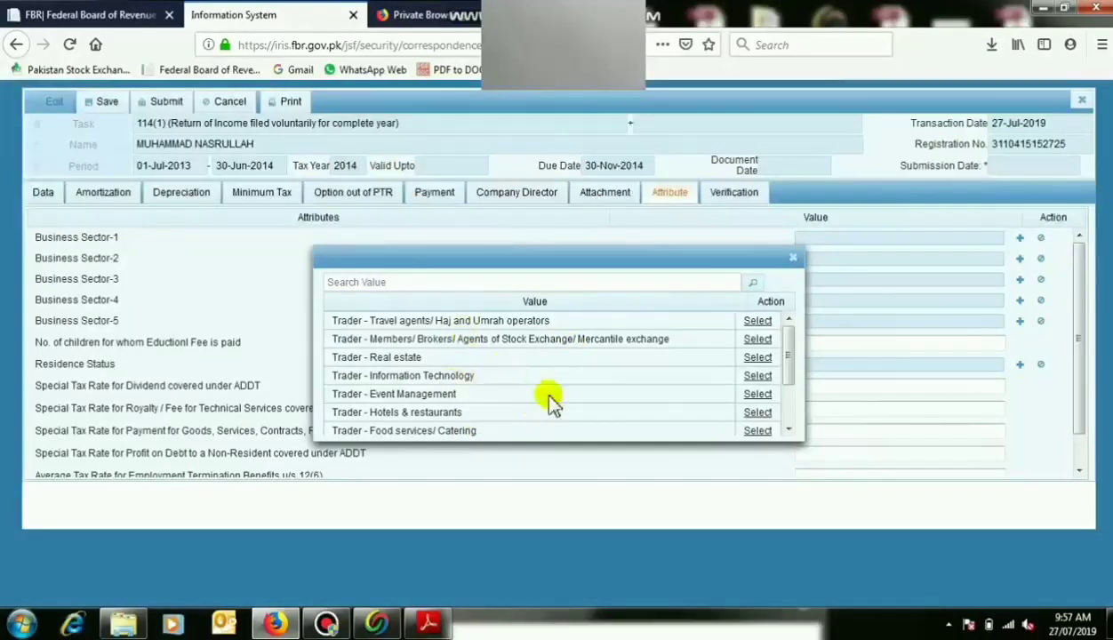
{"action": "left_click", "coordinate": [788, 430]}
{"action": "left_click", "coordinate": [788, 430]}
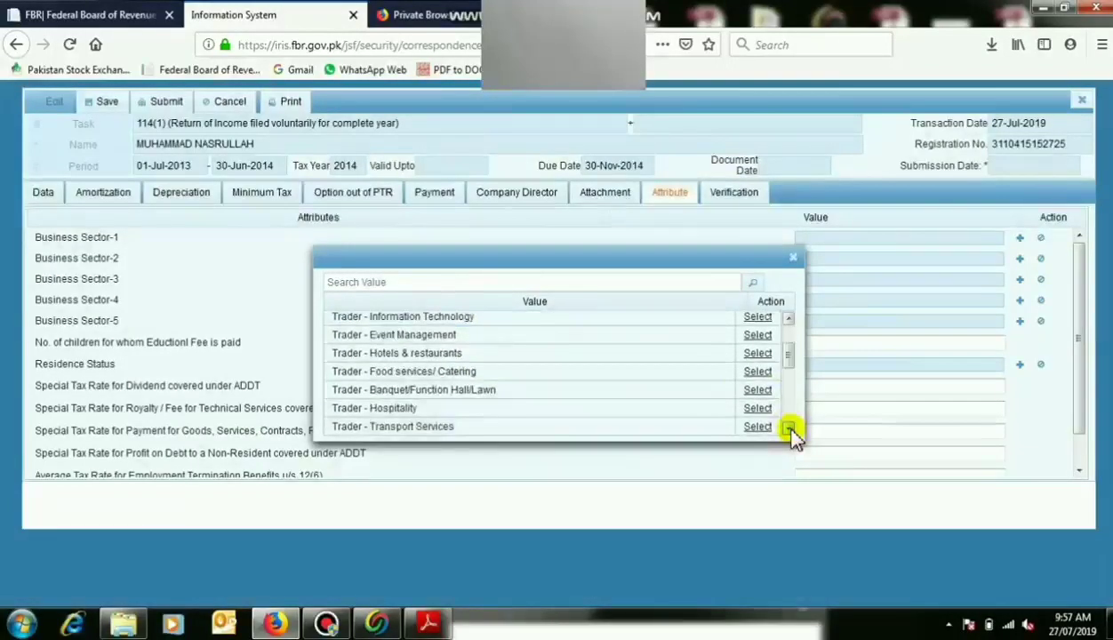
{"action": "left_click", "coordinate": [788, 430]}
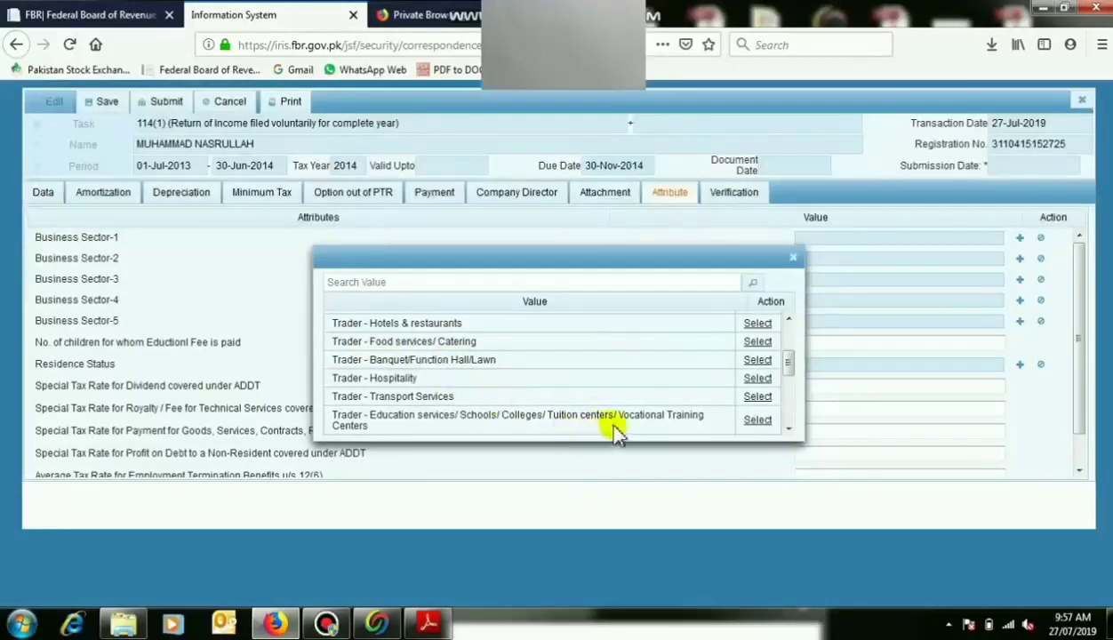
{"action": "scroll", "coordinate": [789, 429], "scroll_direction": "down", "scroll_amount": 2}
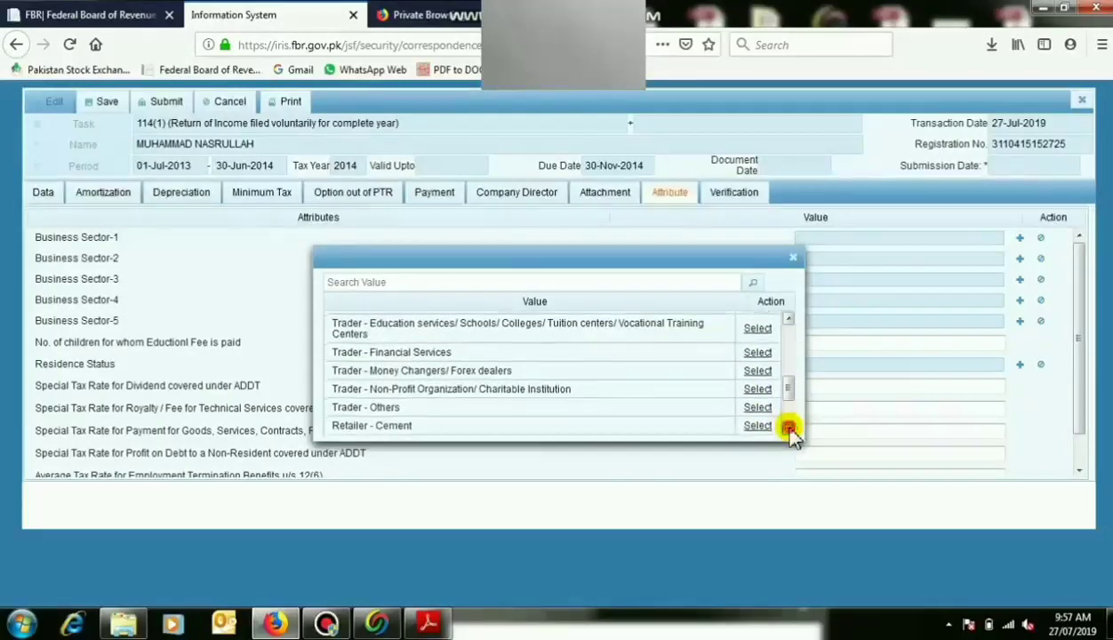
{"action": "scroll", "coordinate": [789, 429], "scroll_direction": "down", "scroll_amount": 1}
{"action": "scroll", "coordinate": [789, 429], "scroll_direction": "down", "scroll_amount": 2}
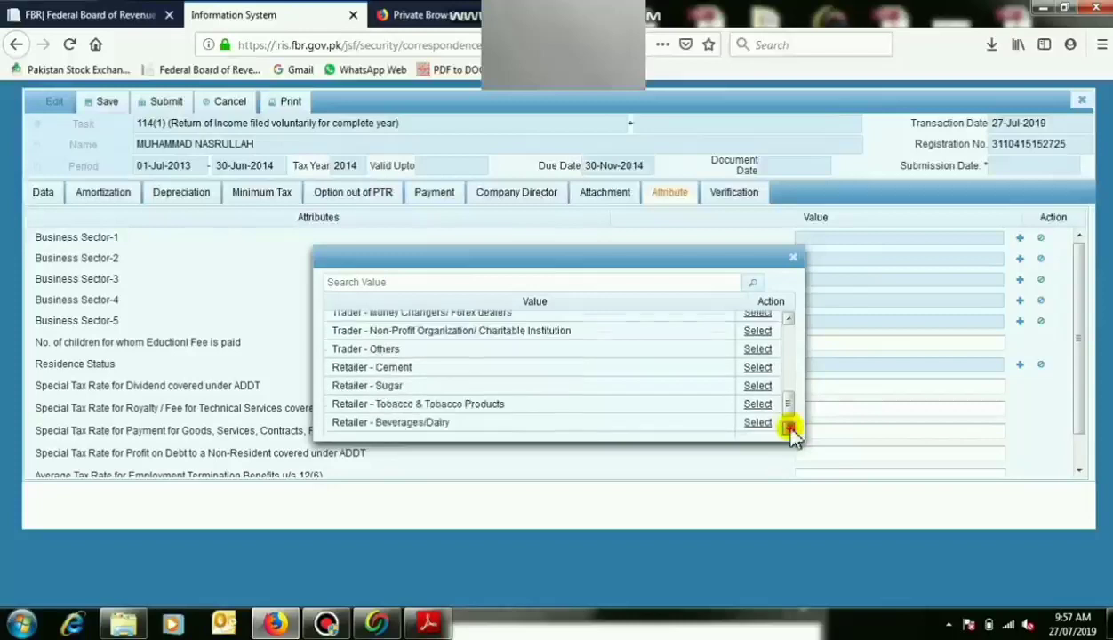
{"action": "scroll", "coordinate": [789, 429], "scroll_direction": "down", "scroll_amount": 3}
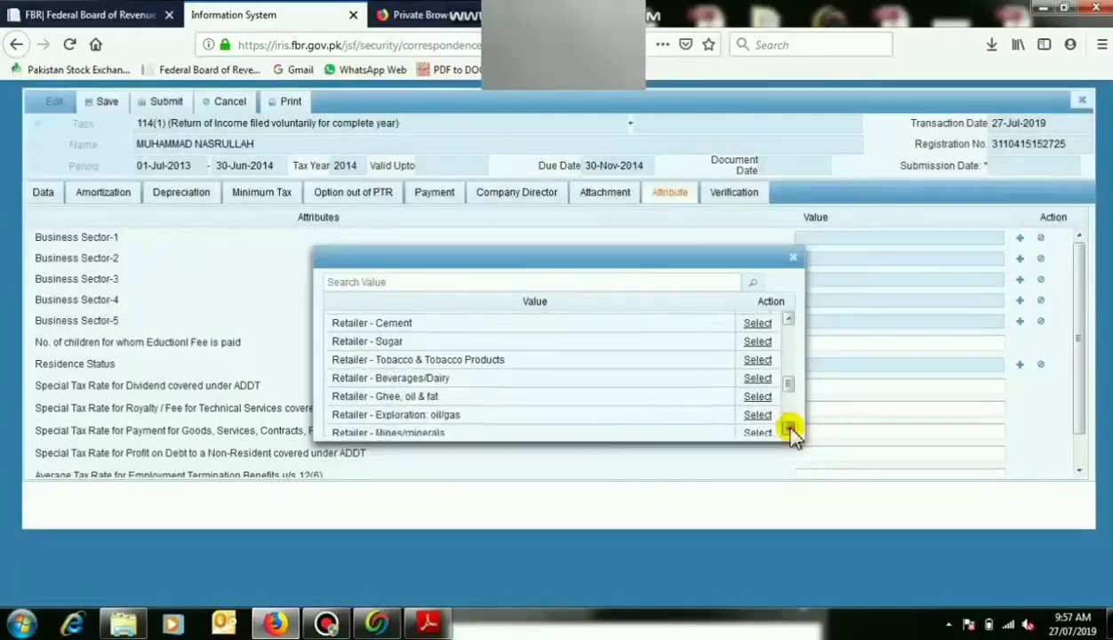
{"action": "scroll", "coordinate": [789, 429], "scroll_direction": "down", "scroll_amount": 2}
{"action": "scroll", "coordinate": [790, 429], "scroll_direction": "down", "scroll_amount": 3}
{"action": "scroll", "coordinate": [790, 430], "scroll_direction": "down", "scroll_amount": 5}
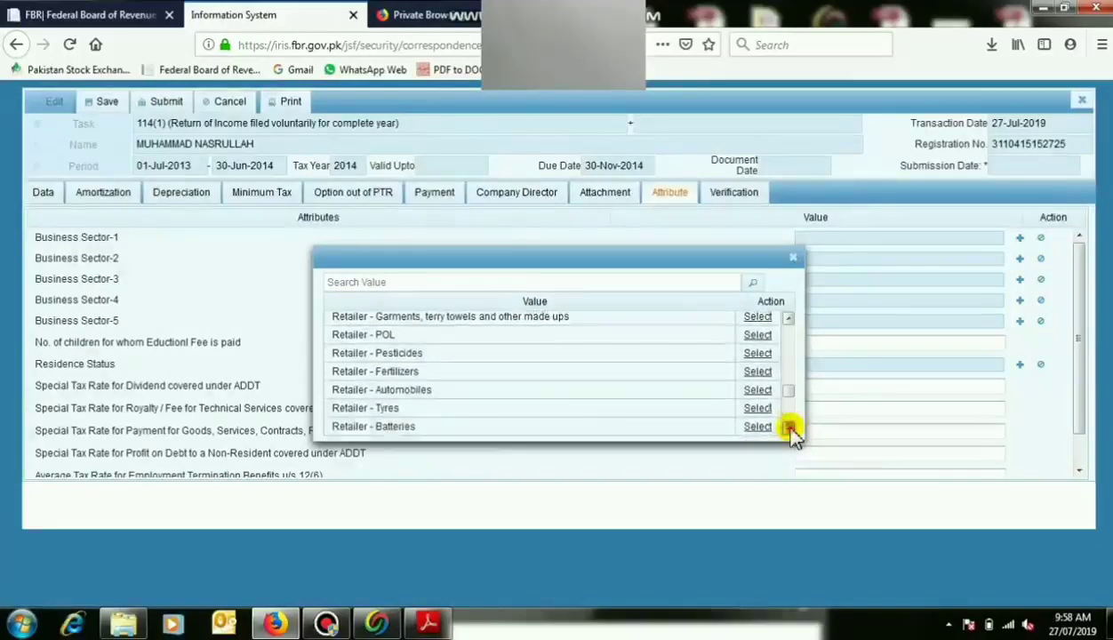
{"action": "scroll", "coordinate": [789, 430], "scroll_direction": "down", "scroll_amount": 8}
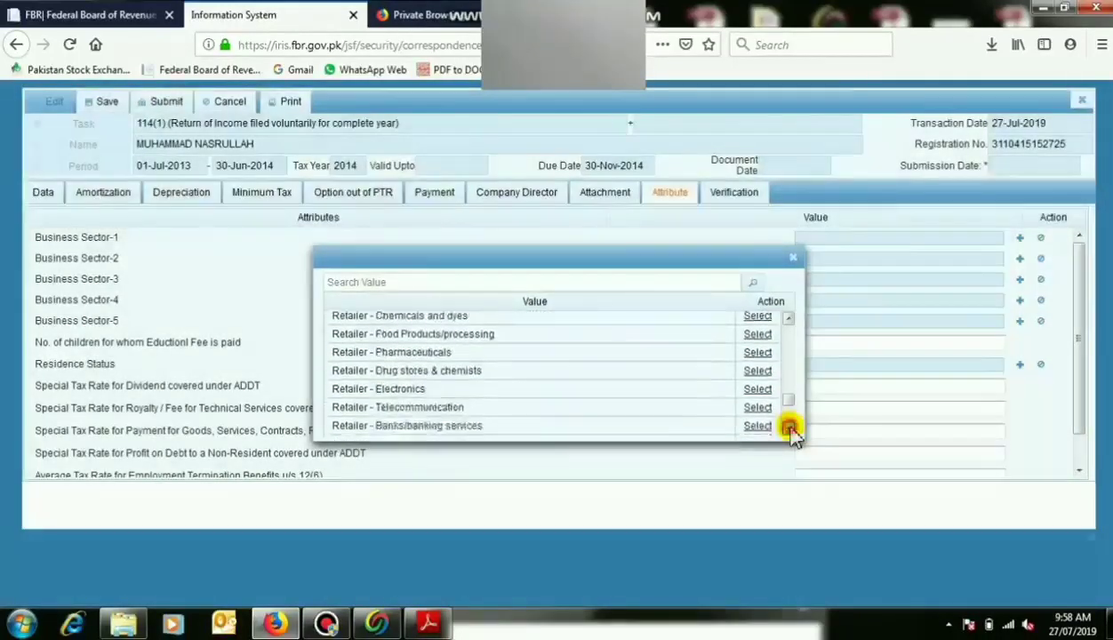
{"action": "scroll", "coordinate": [789, 429], "scroll_direction": "down", "scroll_amount": 5}
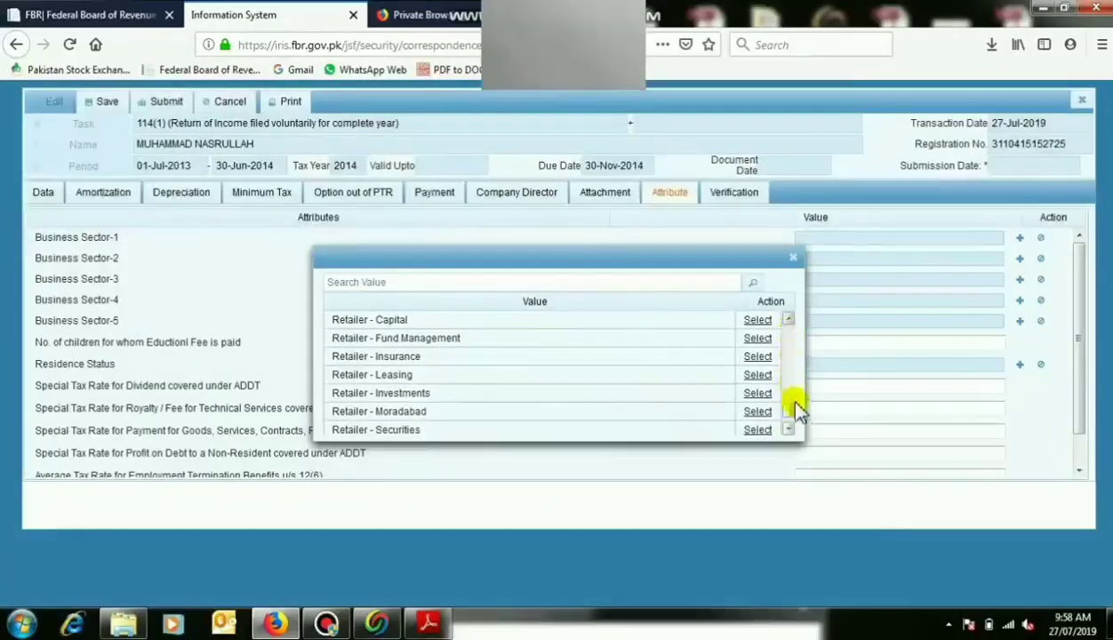
{"action": "scroll", "coordinate": [793, 432], "scroll_direction": "down", "scroll_amount": 6}
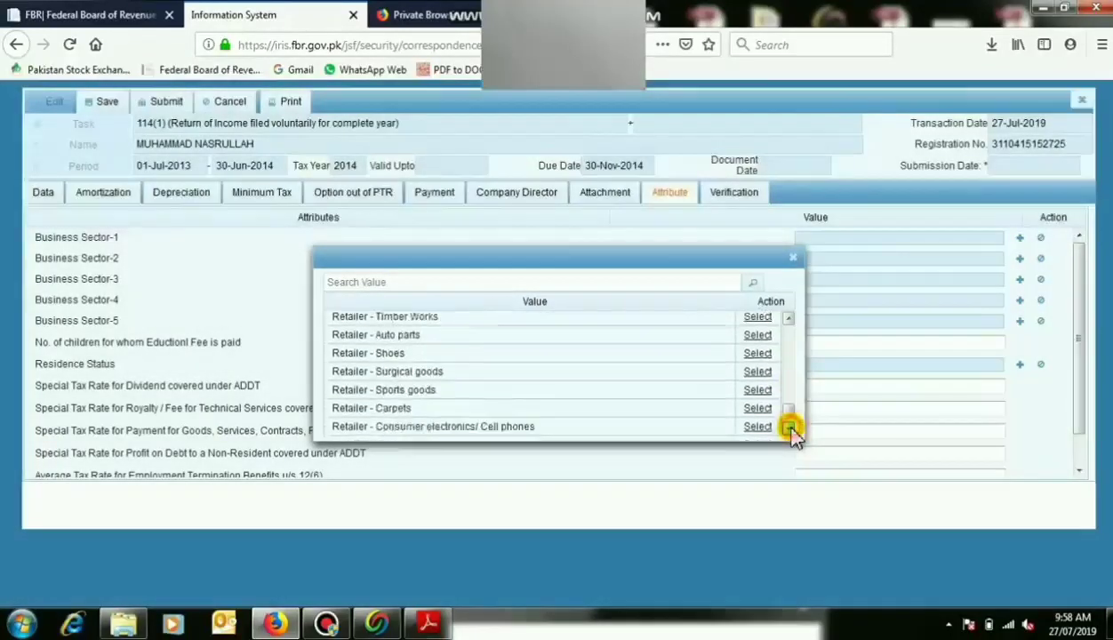
{"action": "scroll", "coordinate": [792, 433], "scroll_direction": "down", "scroll_amount": 6}
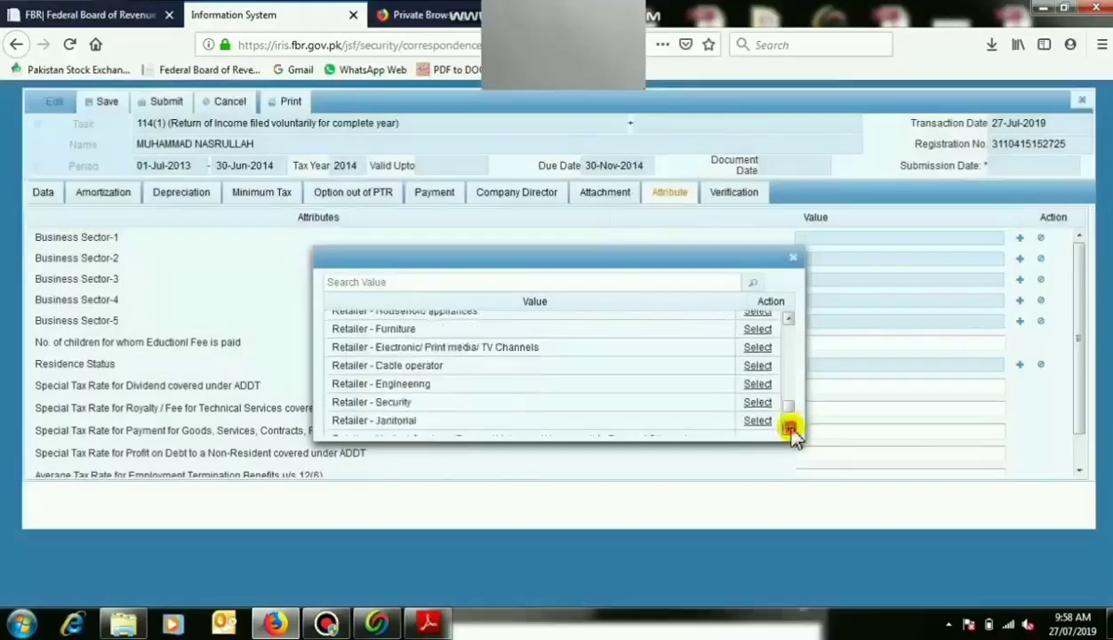
{"action": "scroll", "coordinate": [792, 433], "scroll_direction": "down", "scroll_amount": 10}
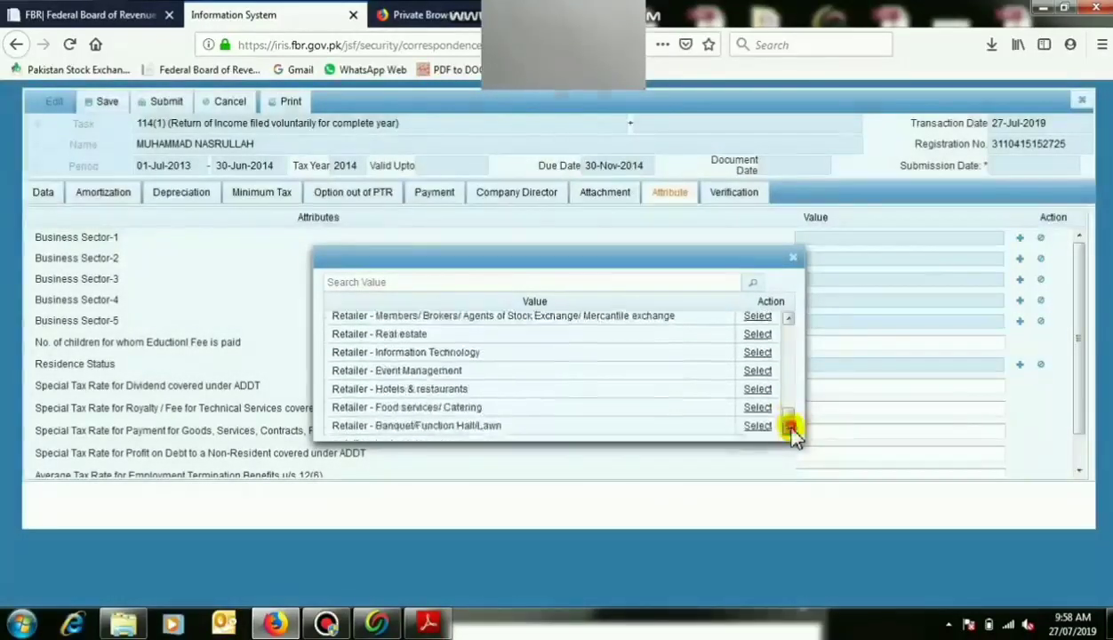
{"action": "scroll", "coordinate": [790, 429], "scroll_direction": "down", "scroll_amount": 5}
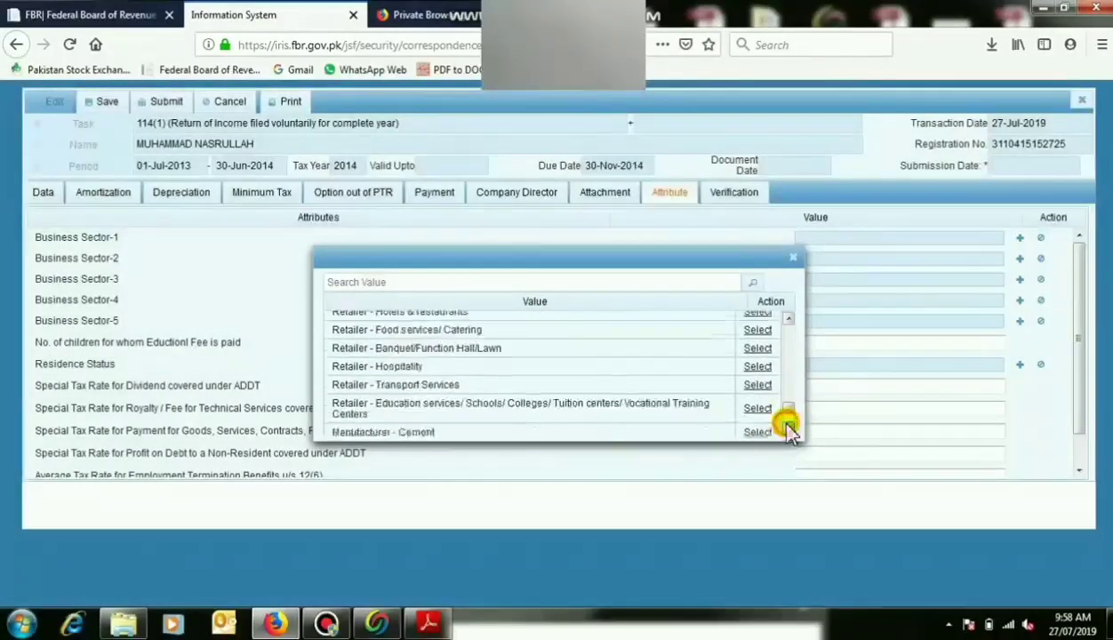
{"action": "left_click", "coordinate": [790, 429]}
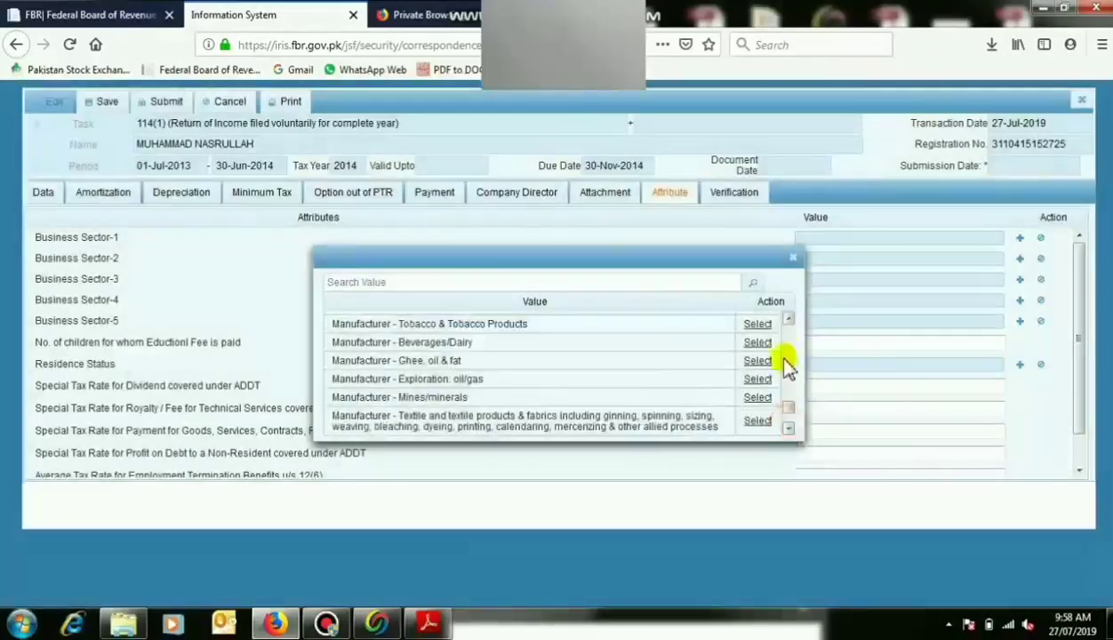
{"action": "scroll", "coordinate": [787, 405], "scroll_direction": "down", "scroll_amount": 5}
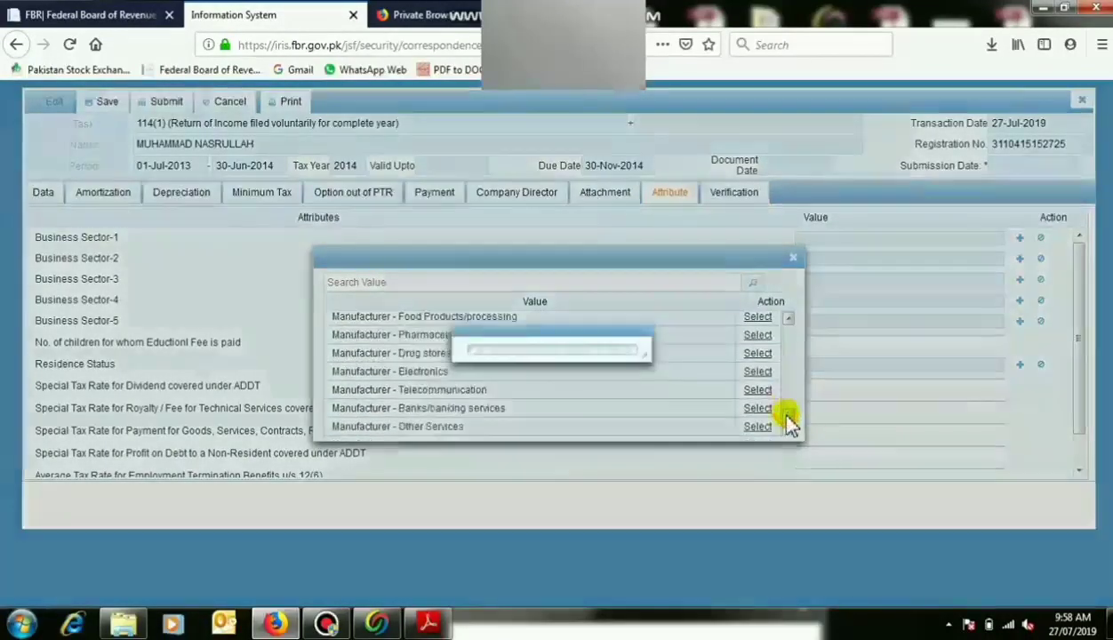
{"action": "scroll", "coordinate": [790, 422], "scroll_direction": "down", "scroll_amount": 5}
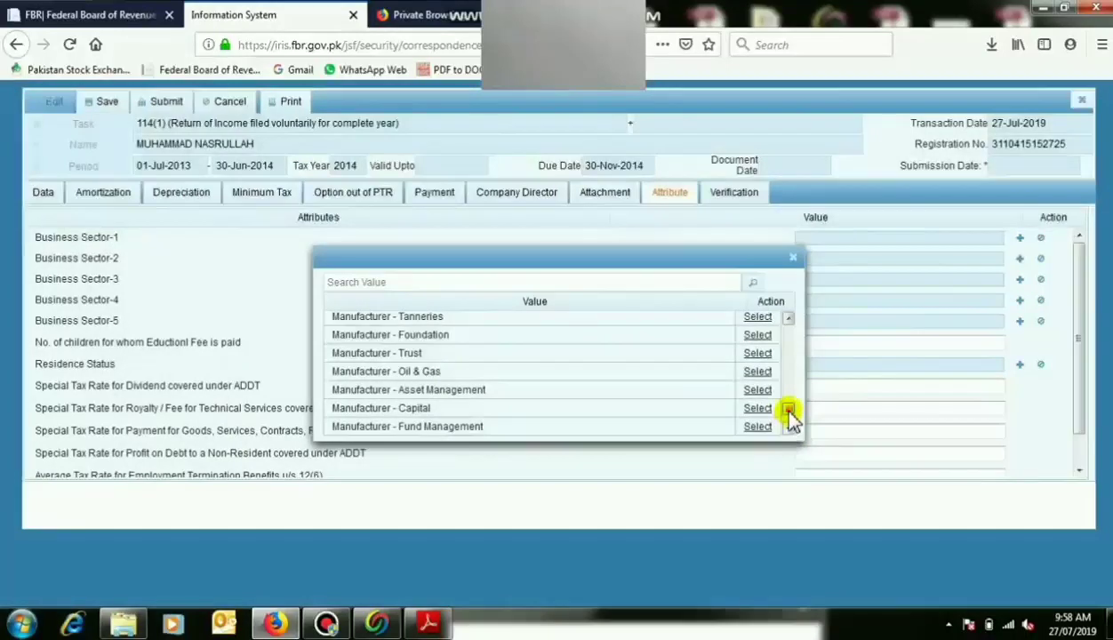
{"action": "scroll", "coordinate": [789, 413], "scroll_direction": "down", "scroll_amount": 5}
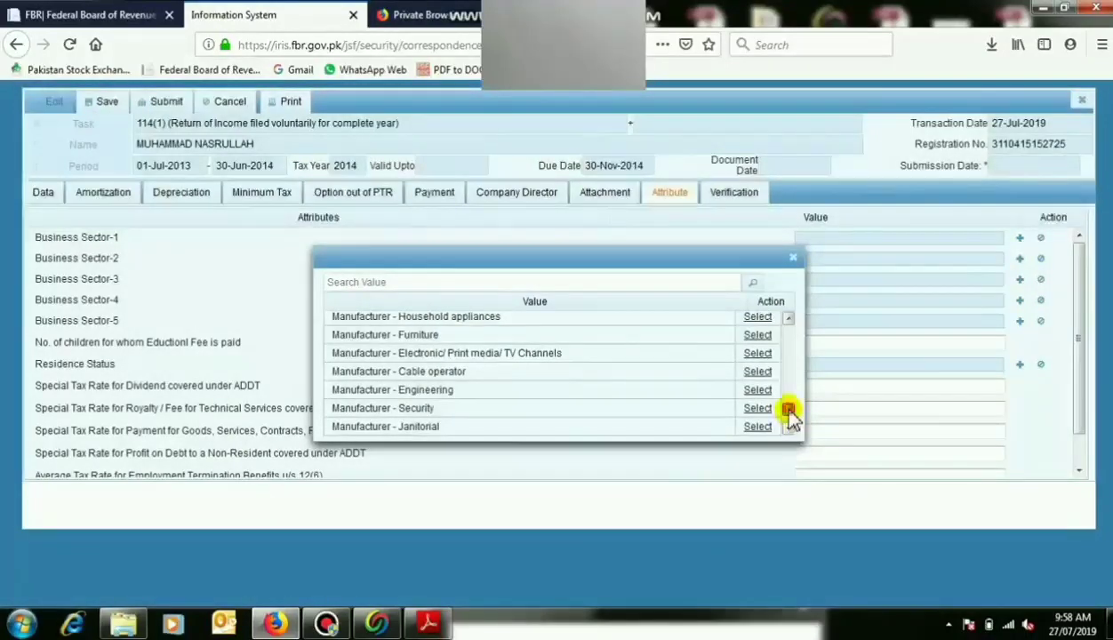
{"action": "scroll", "coordinate": [788, 413], "scroll_direction": "down", "scroll_amount": 10}
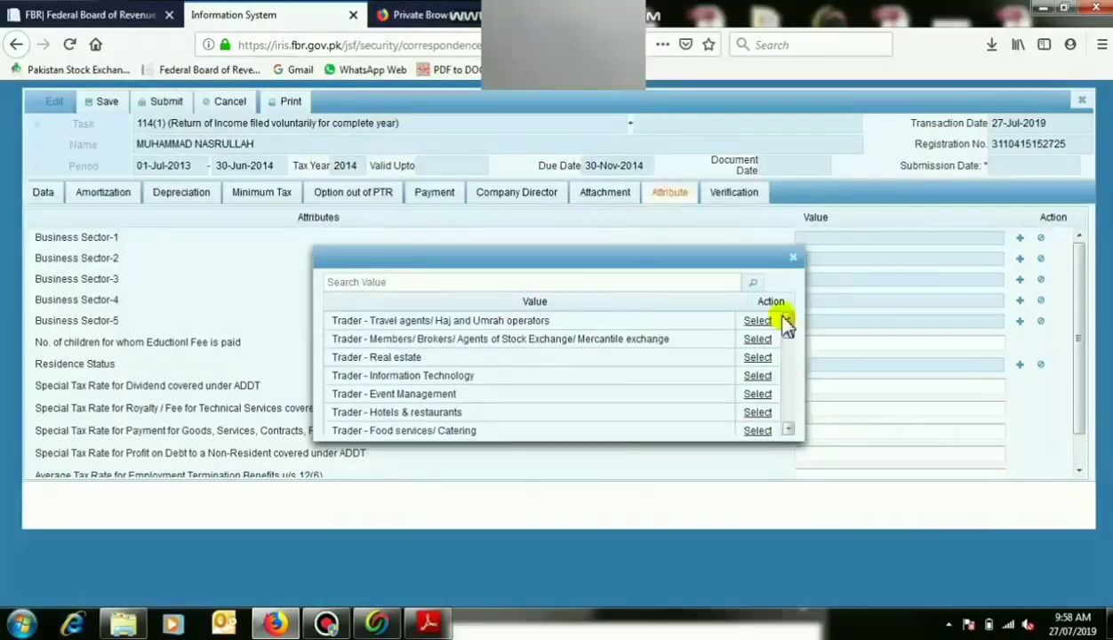
{"action": "scroll", "coordinate": [790, 431], "scroll_direction": "down", "scroll_amount": 6}
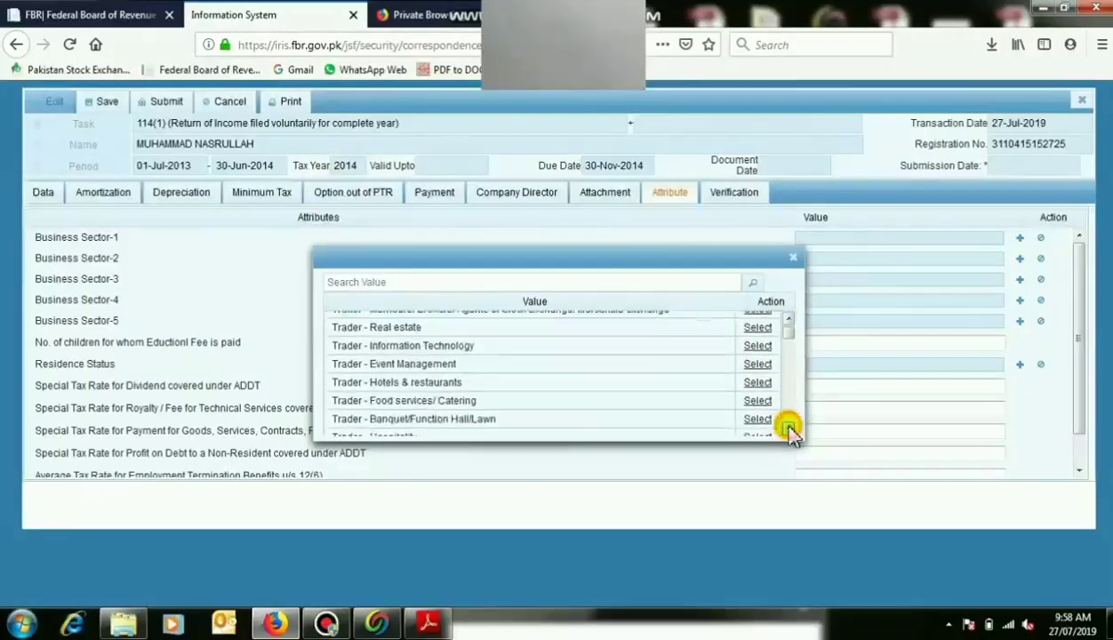
{"action": "scroll", "coordinate": [789, 431], "scroll_direction": "down", "scroll_amount": 1}
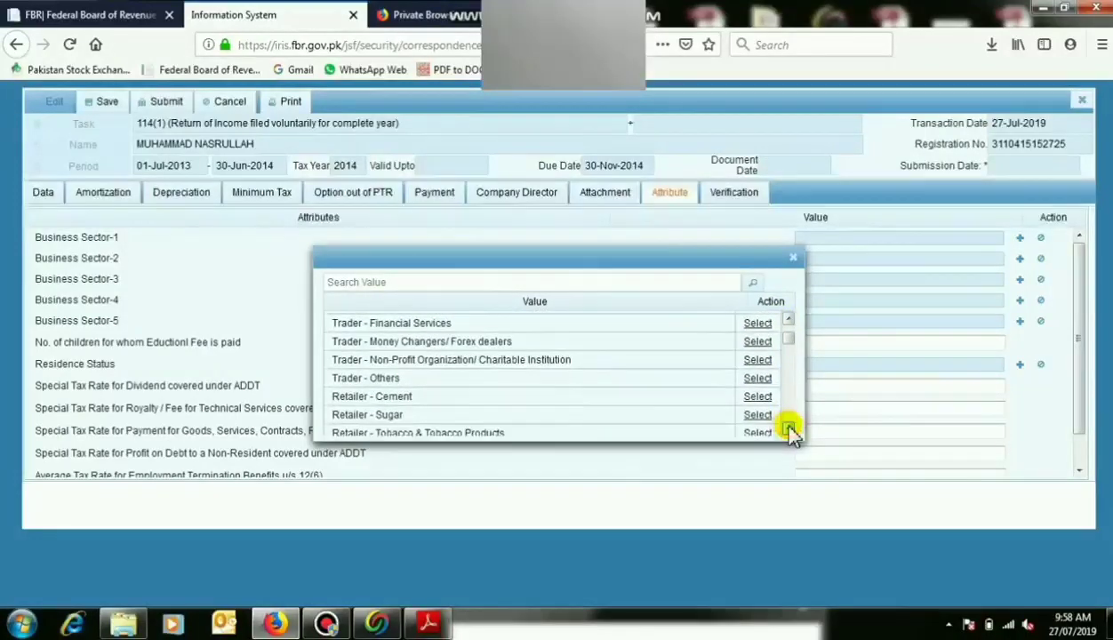
{"action": "left_click", "coordinate": [757, 378]}
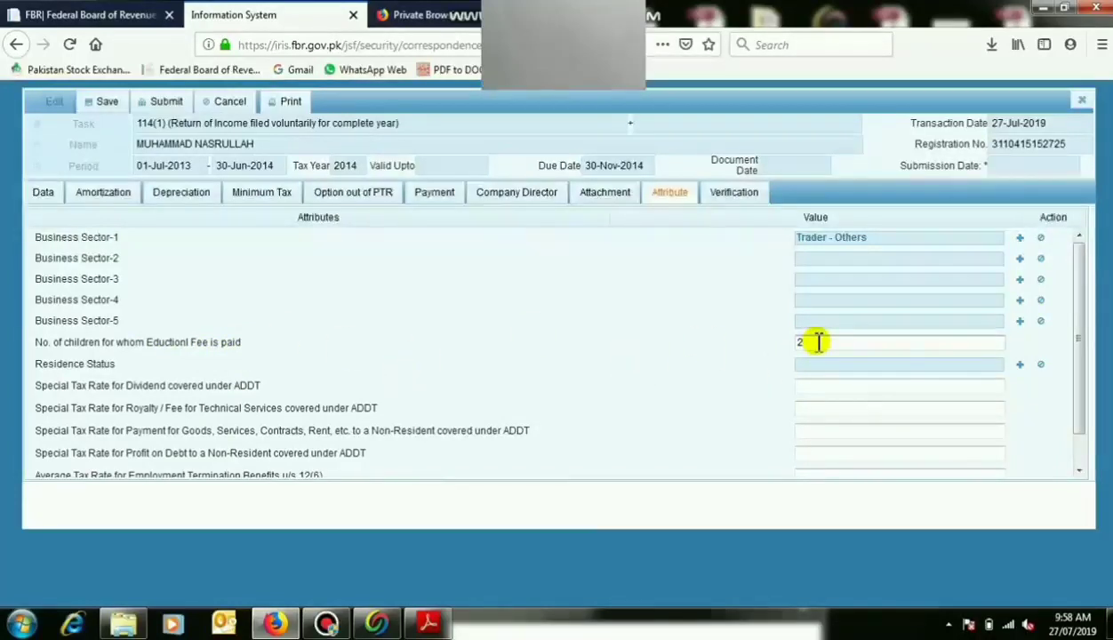
Set Residence Status to Resident.
{"action": "left_click", "coordinate": [1020, 365]}
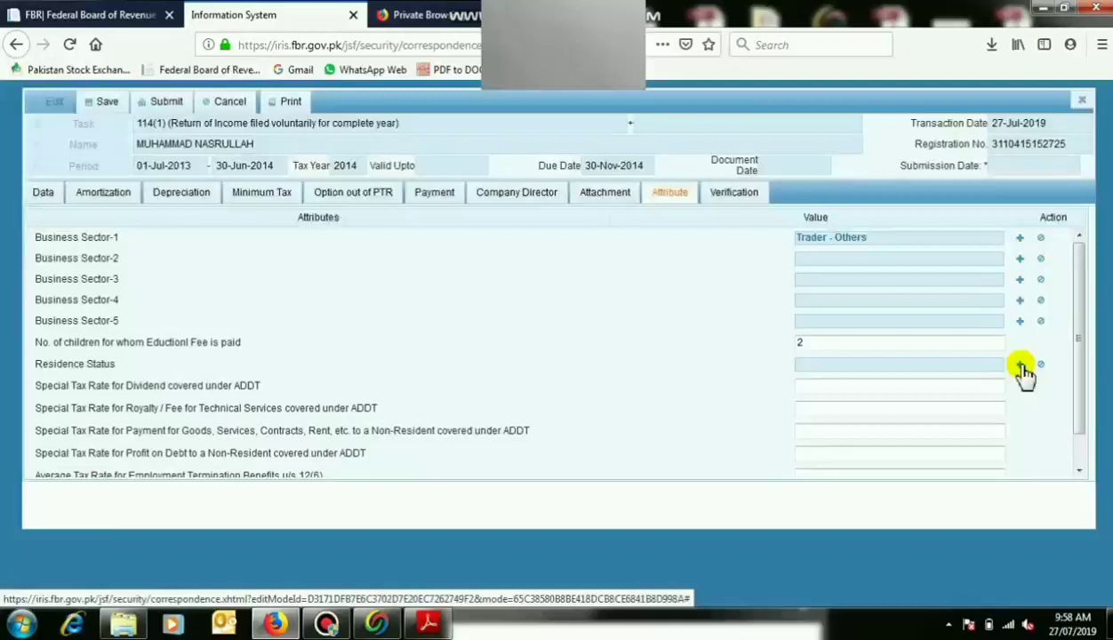
{"action": "left_click", "coordinate": [1020, 367]}
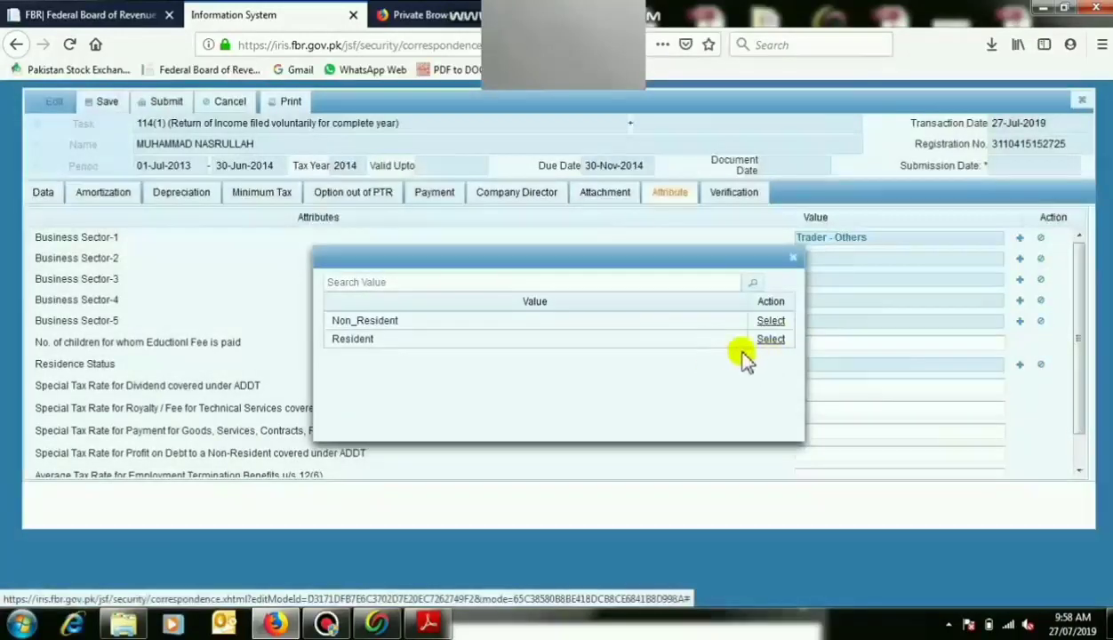
{"action": "left_click", "coordinate": [766, 343]}
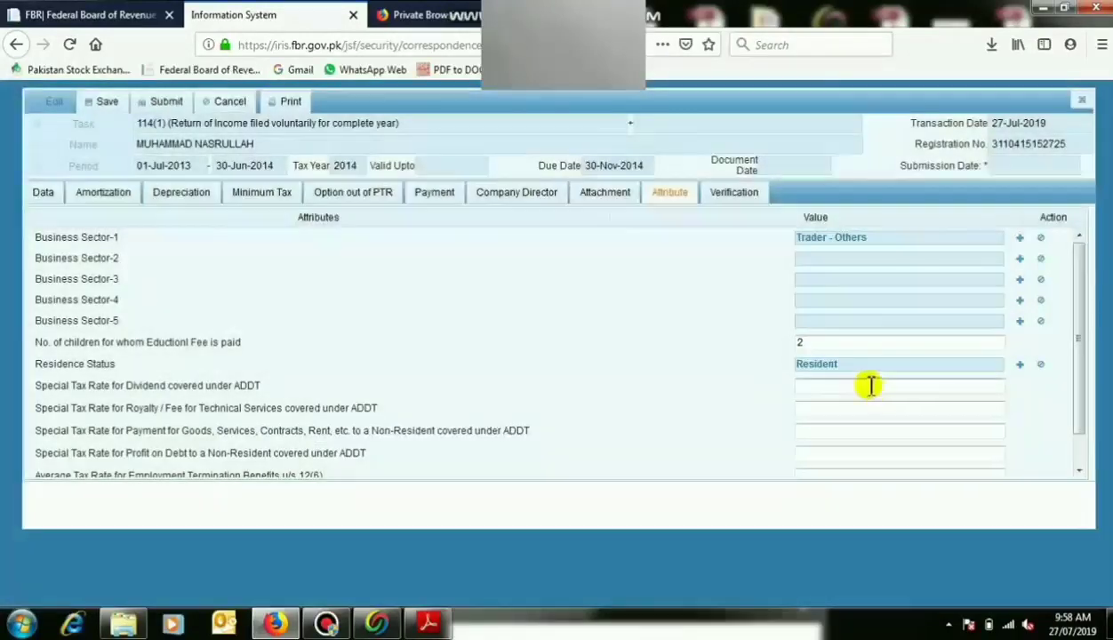